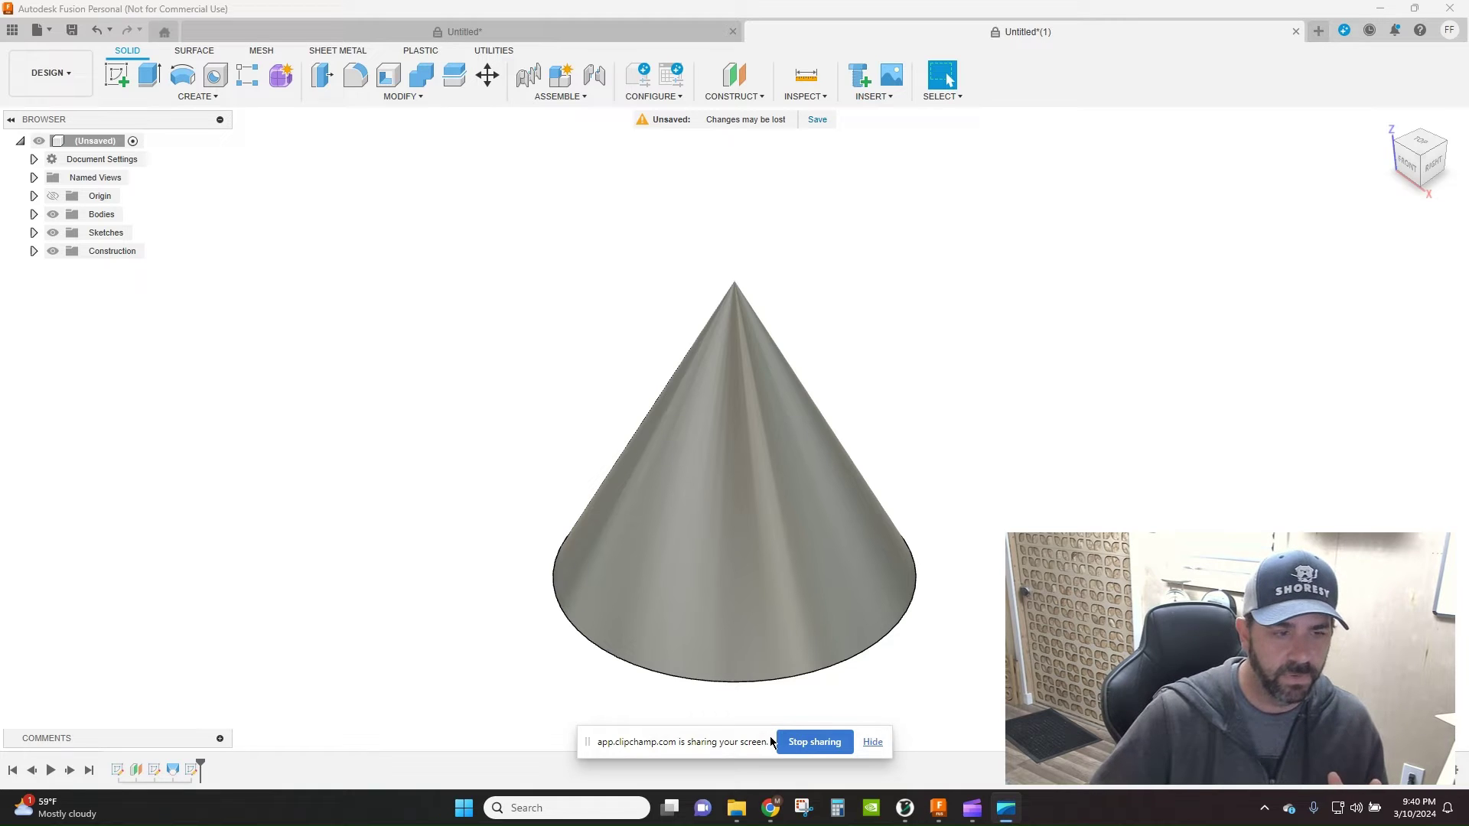
Step: Start a Hole feature with single At Point placement
drag(603, 750, 1468, 742)
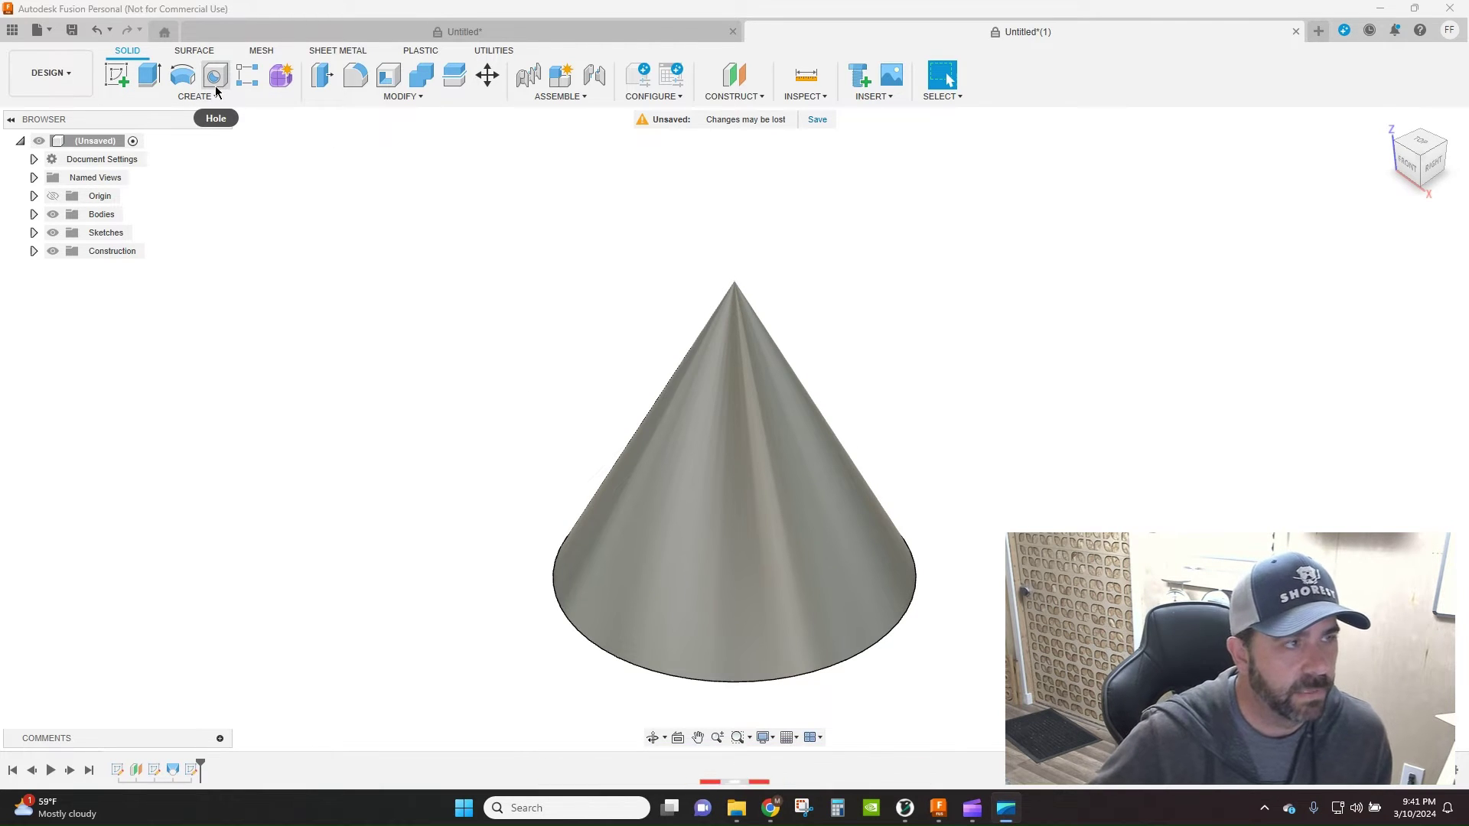
click(216, 88)
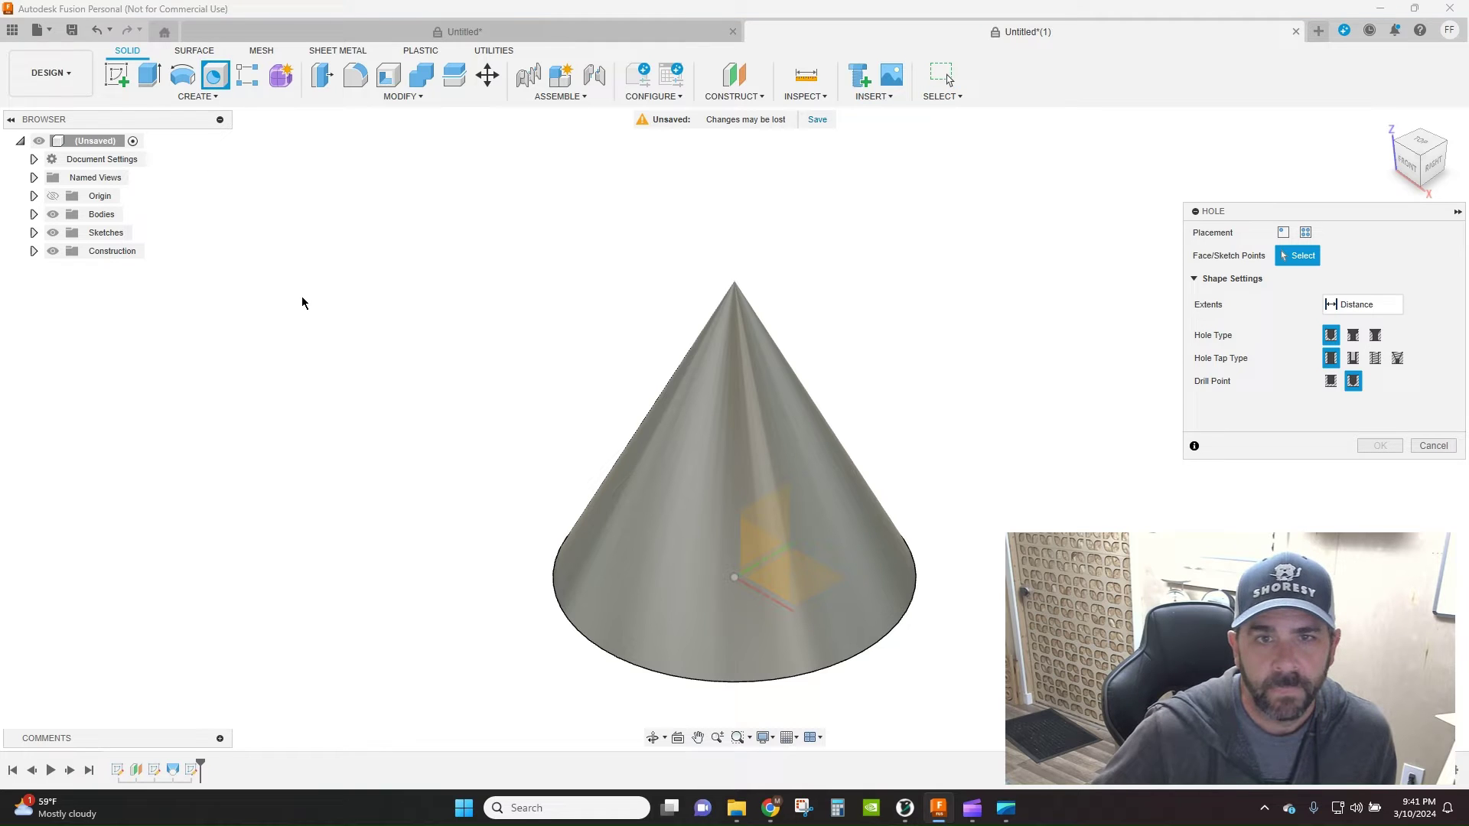
click(1283, 236)
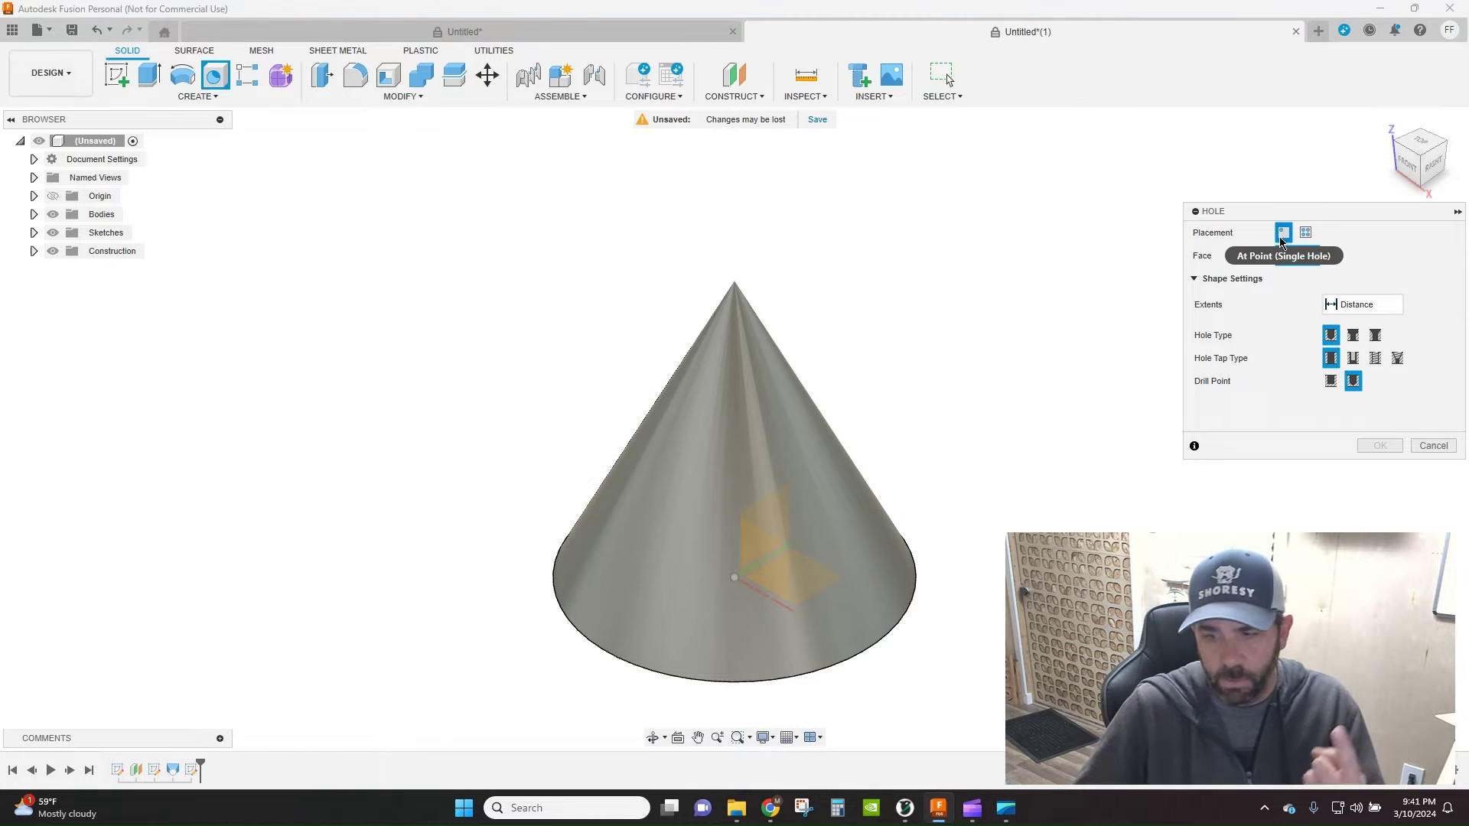
click(1303, 239)
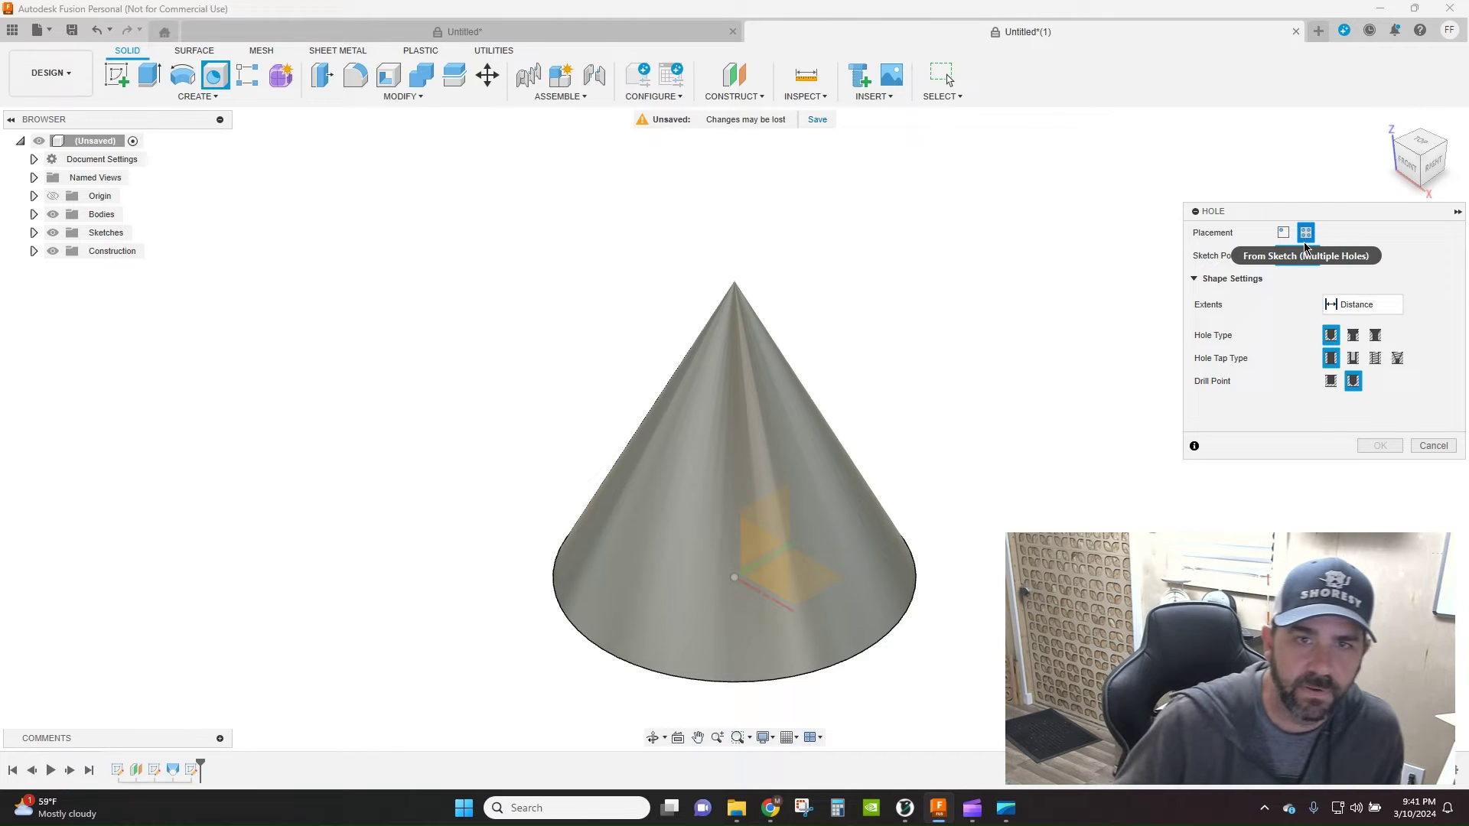
click(1283, 233)
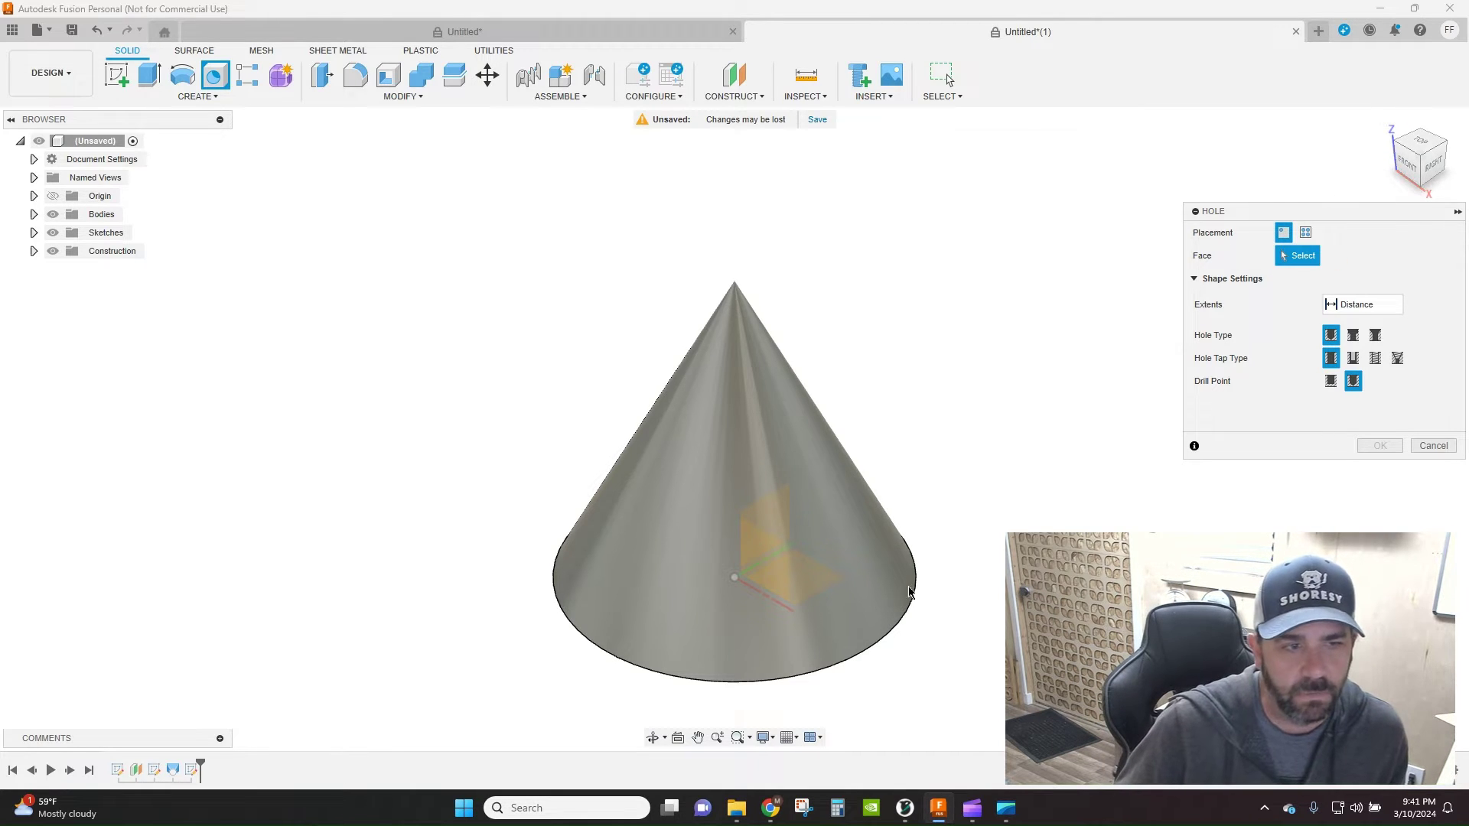
Step: Place the hole on the cone's sloped face 2 in from the base edge
click(651, 581)
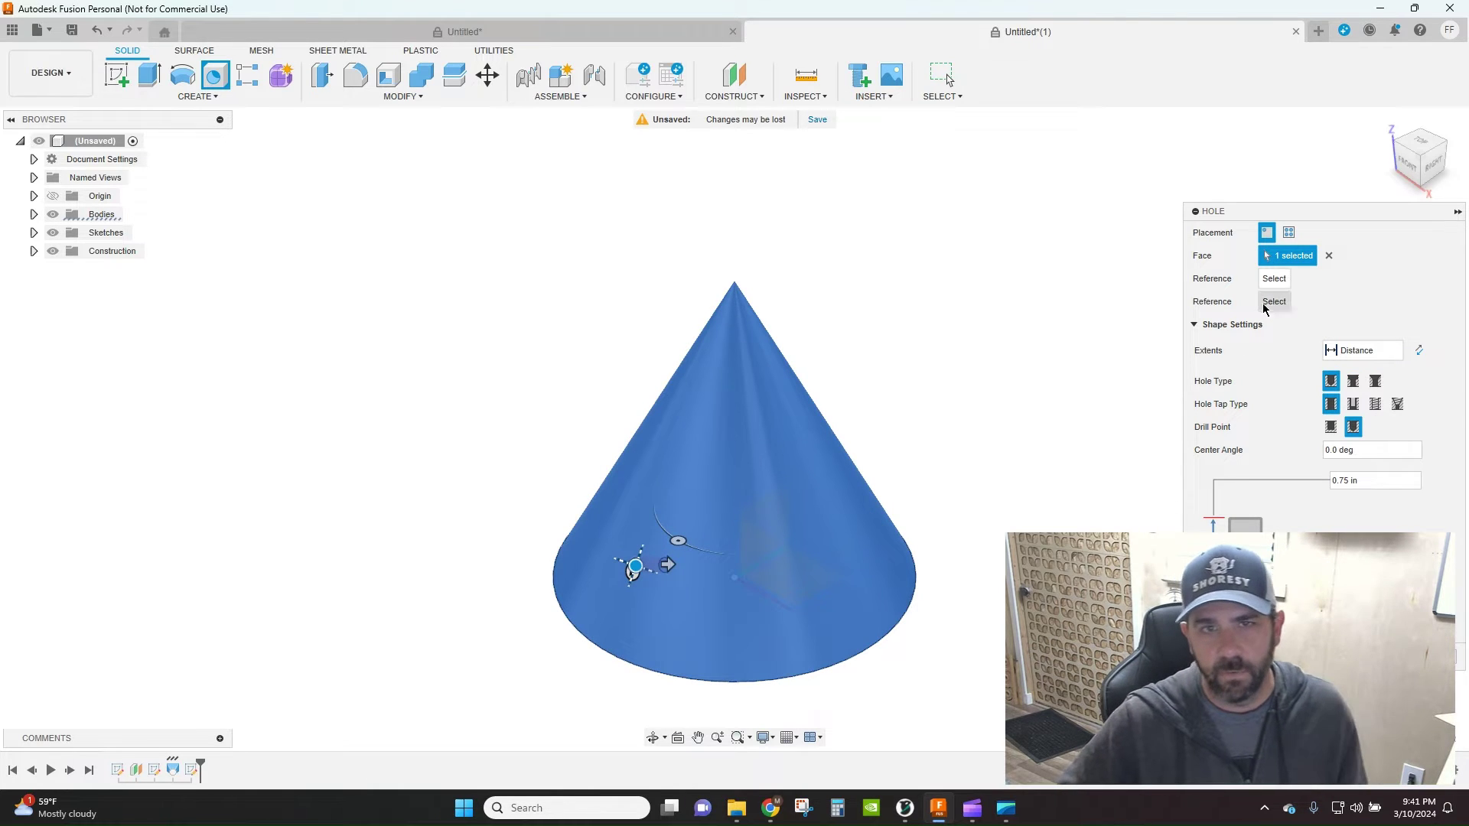
click(900, 629)
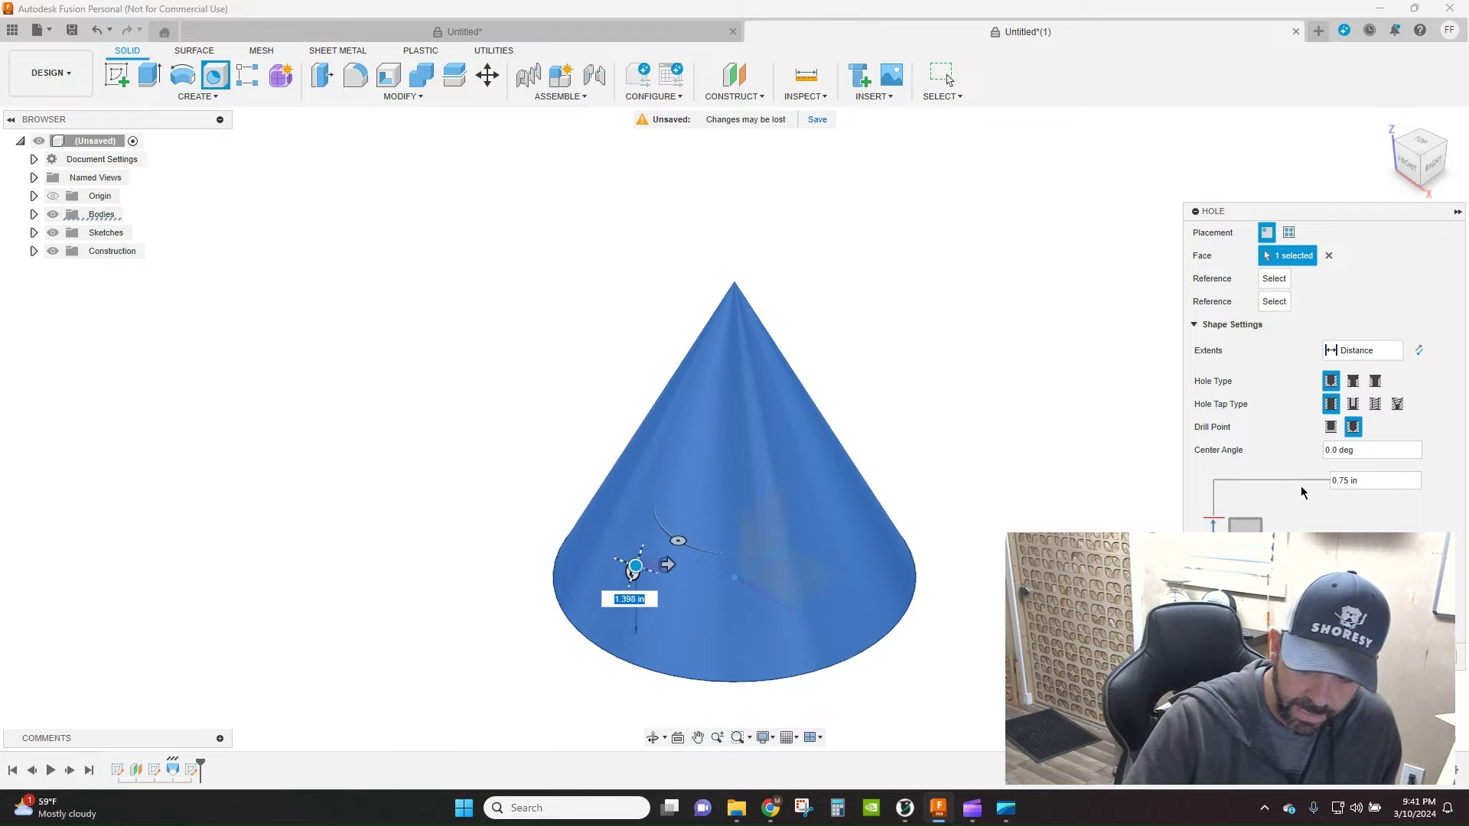
text(2)
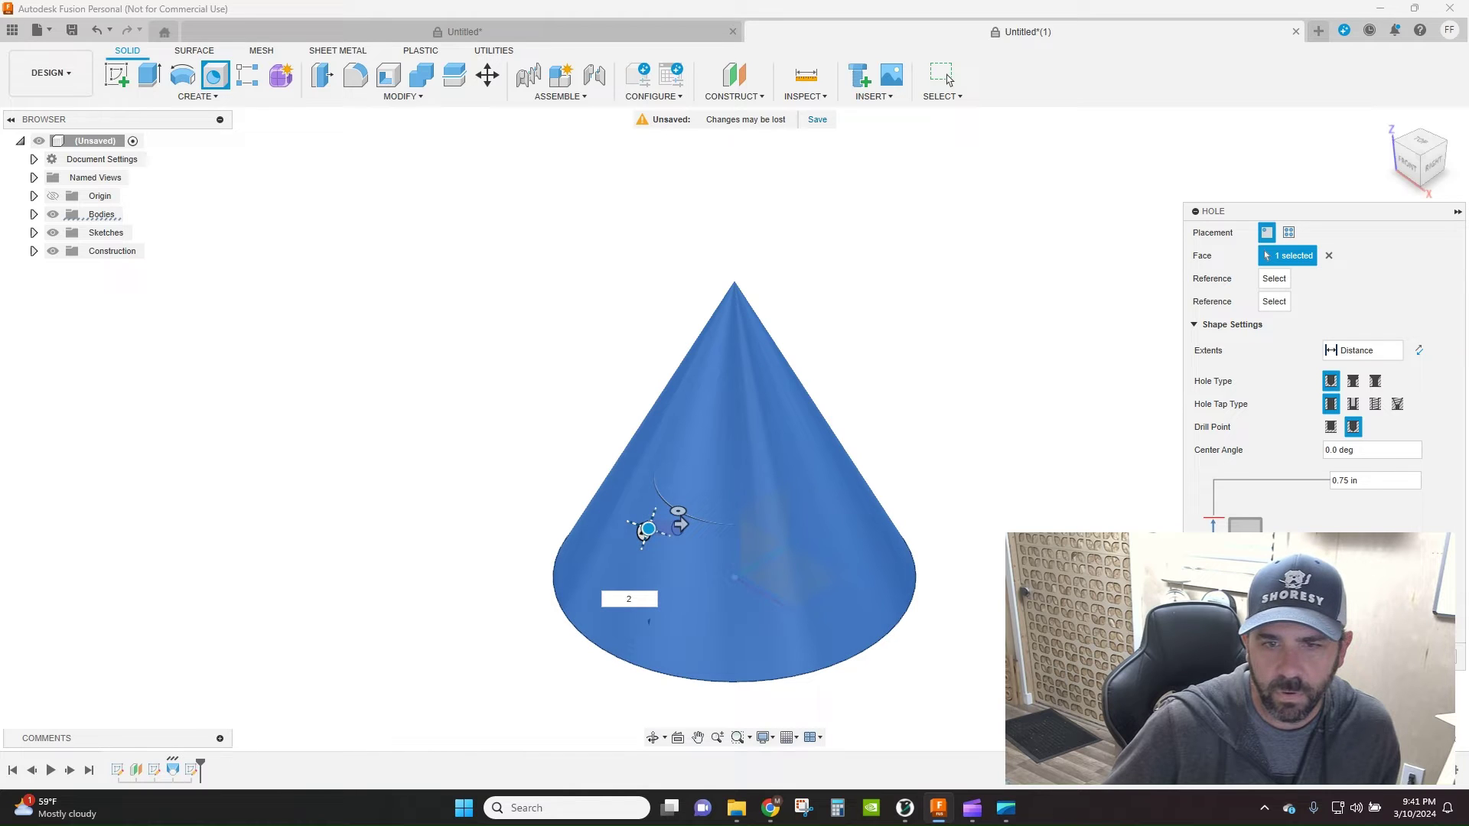
drag(1351, 481, 1336, 483)
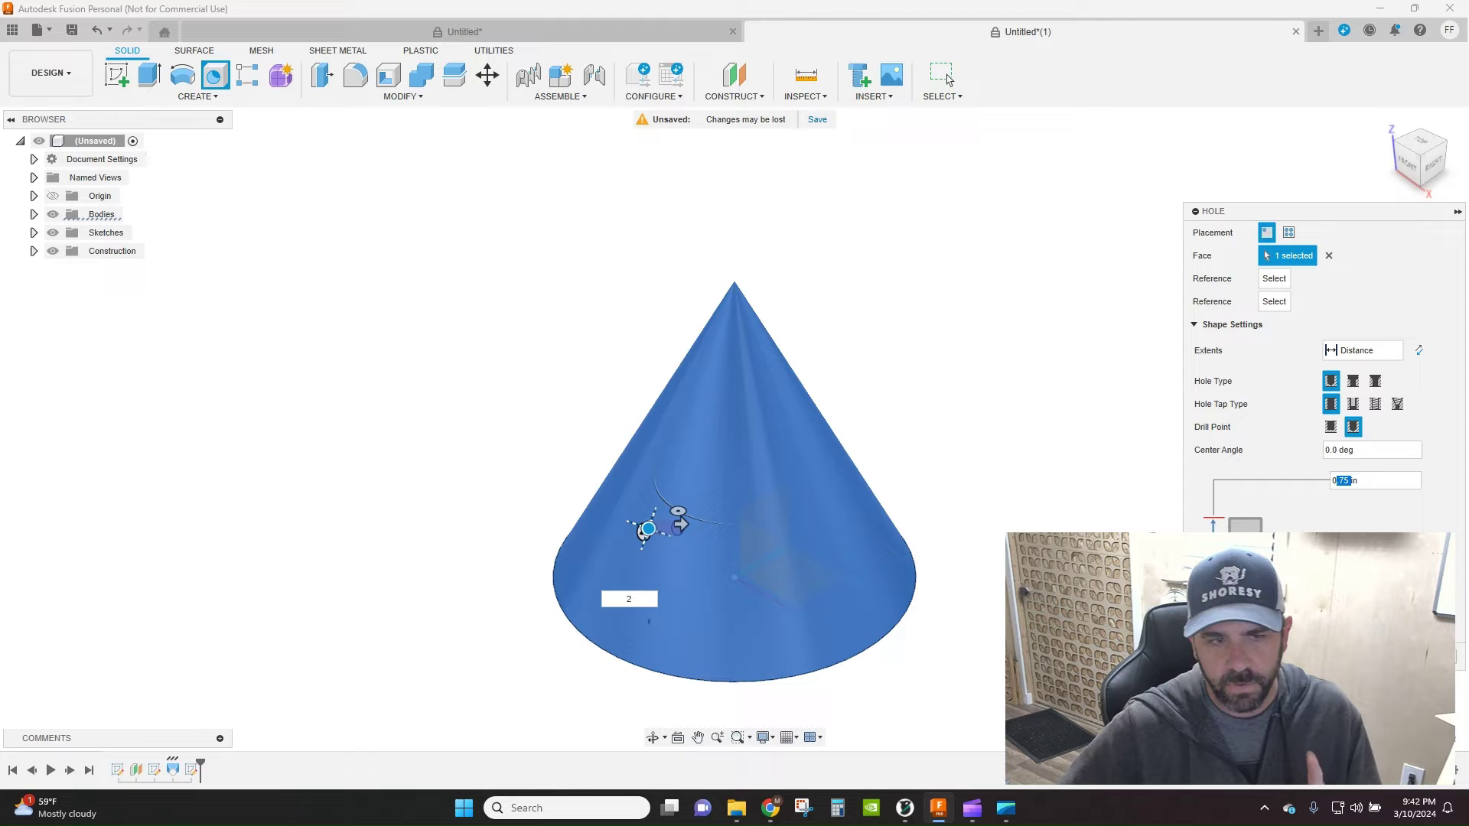
key(Return)
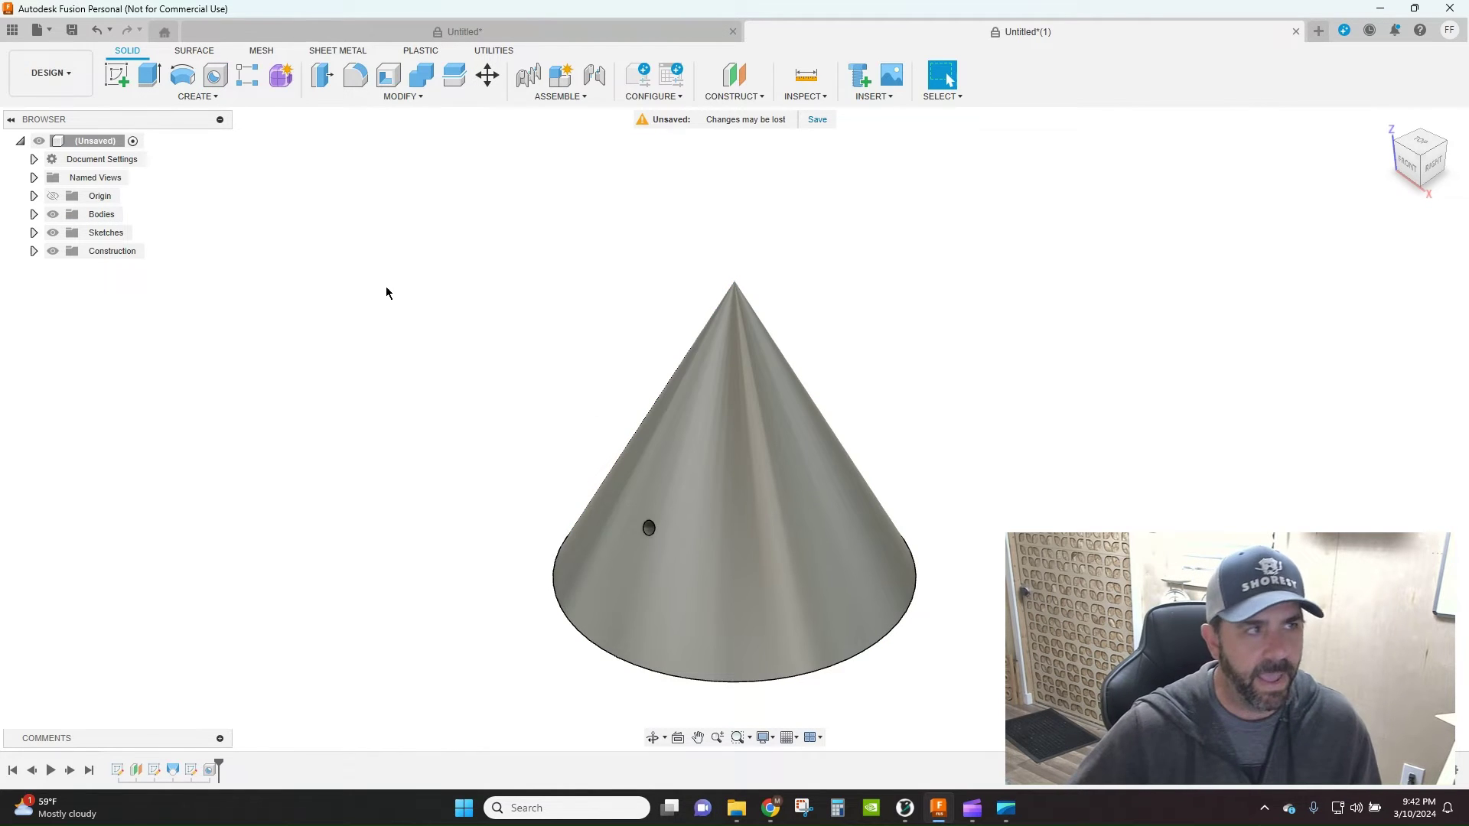
Step: Start a Features circular pattern and select the hole to repeat
click(183, 100)
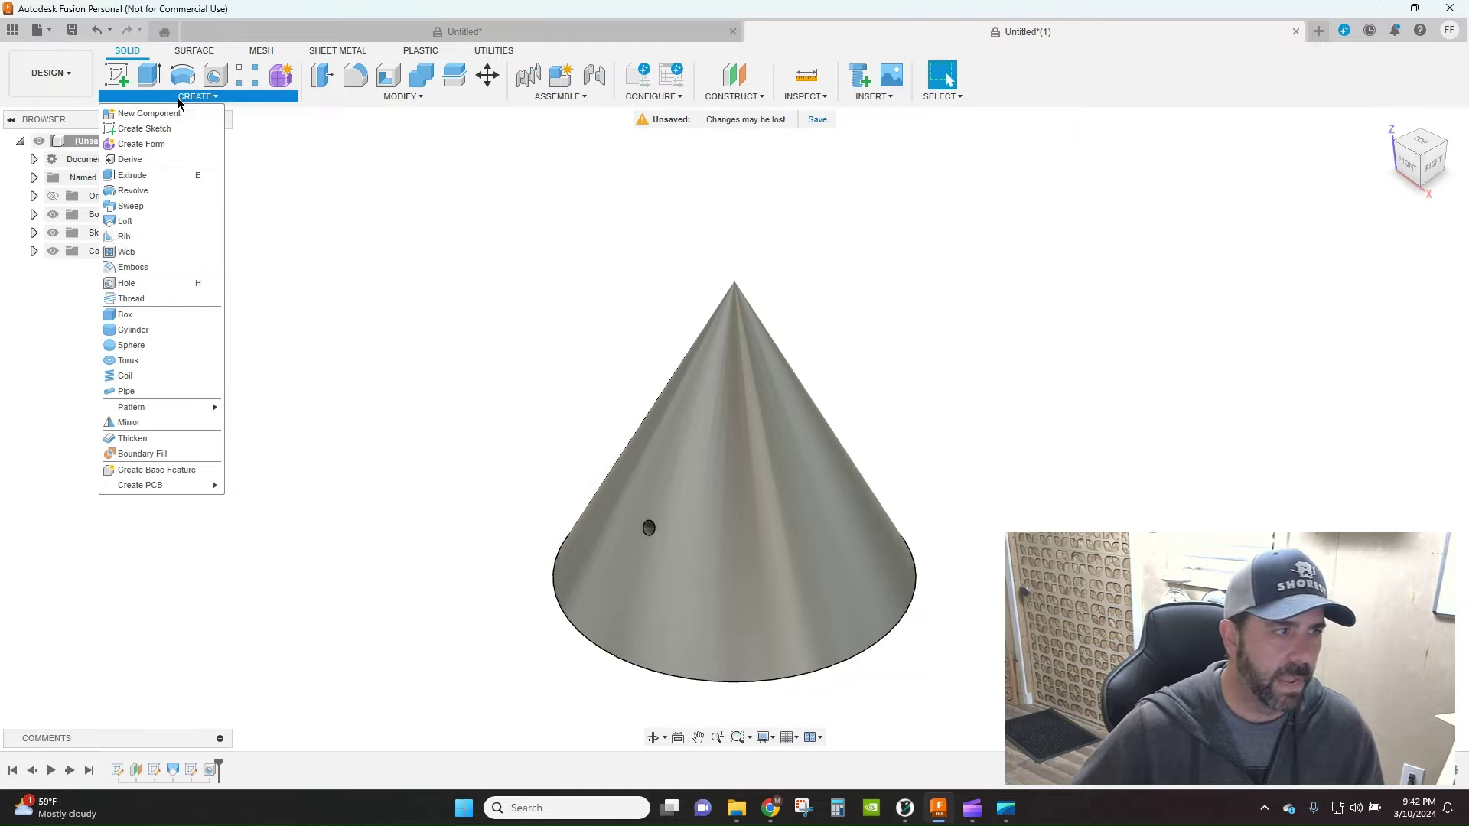
mouse_move(203, 407)
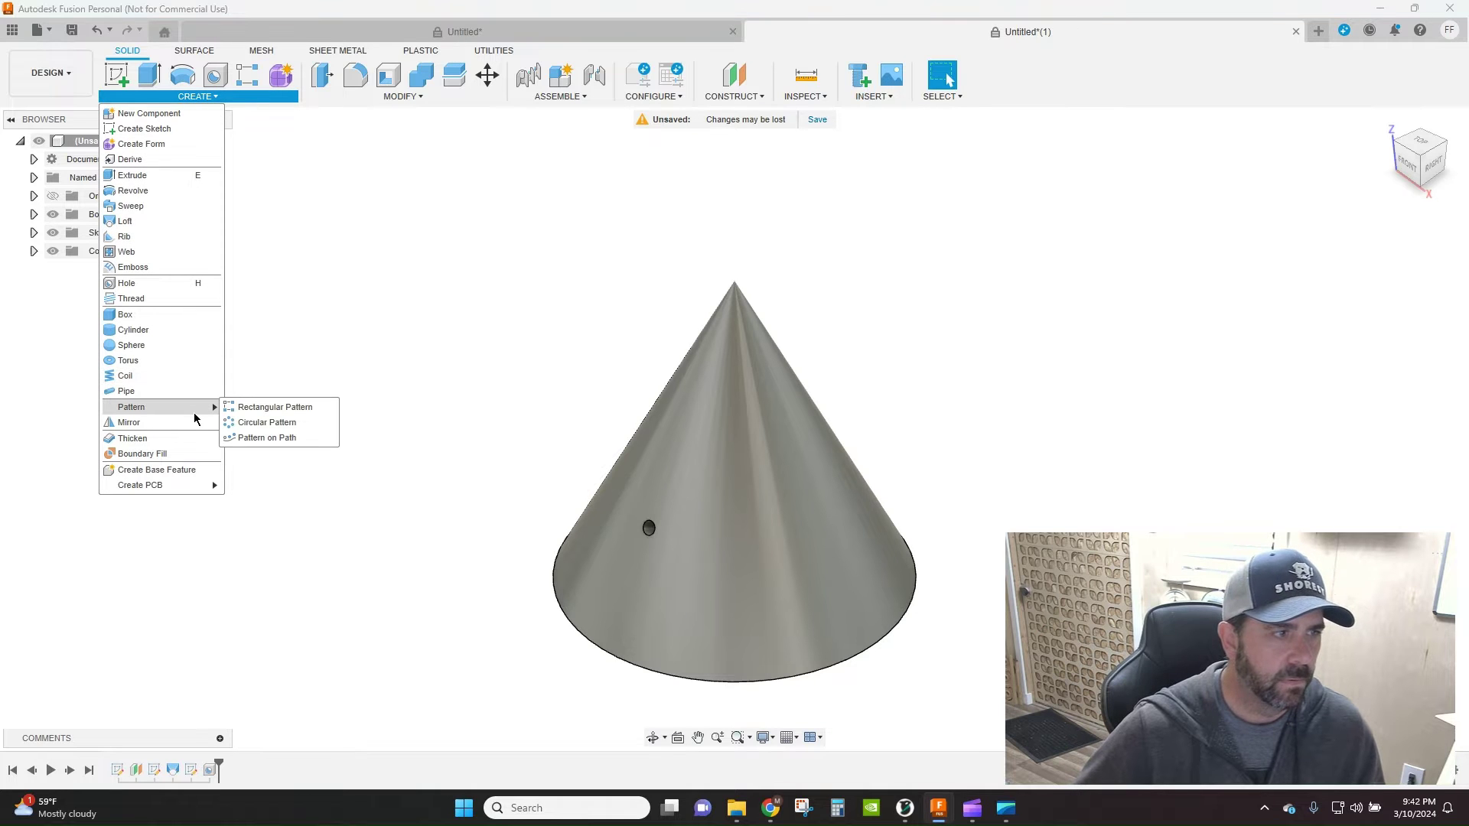
click(262, 436)
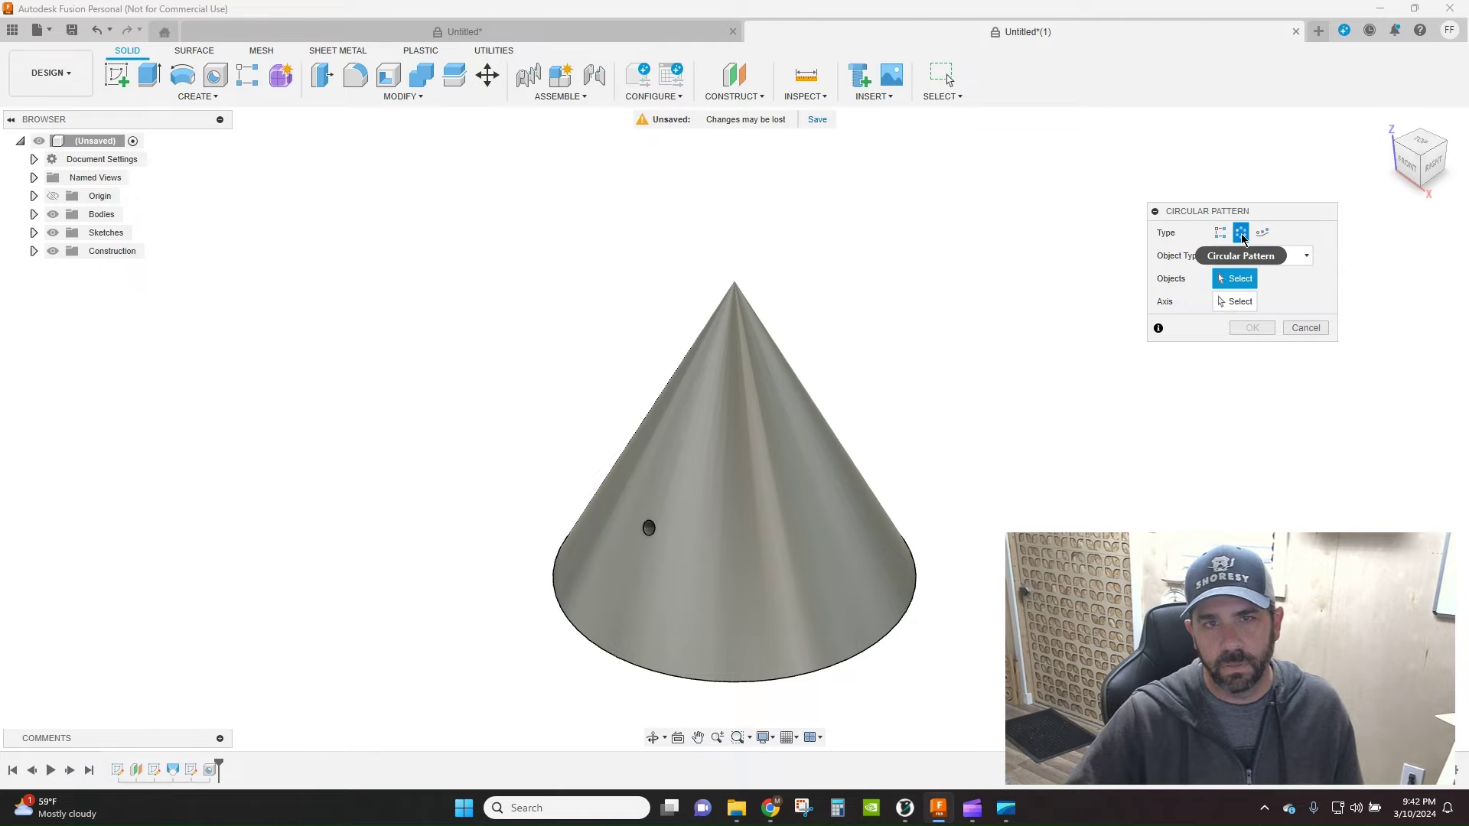
click(1289, 265)
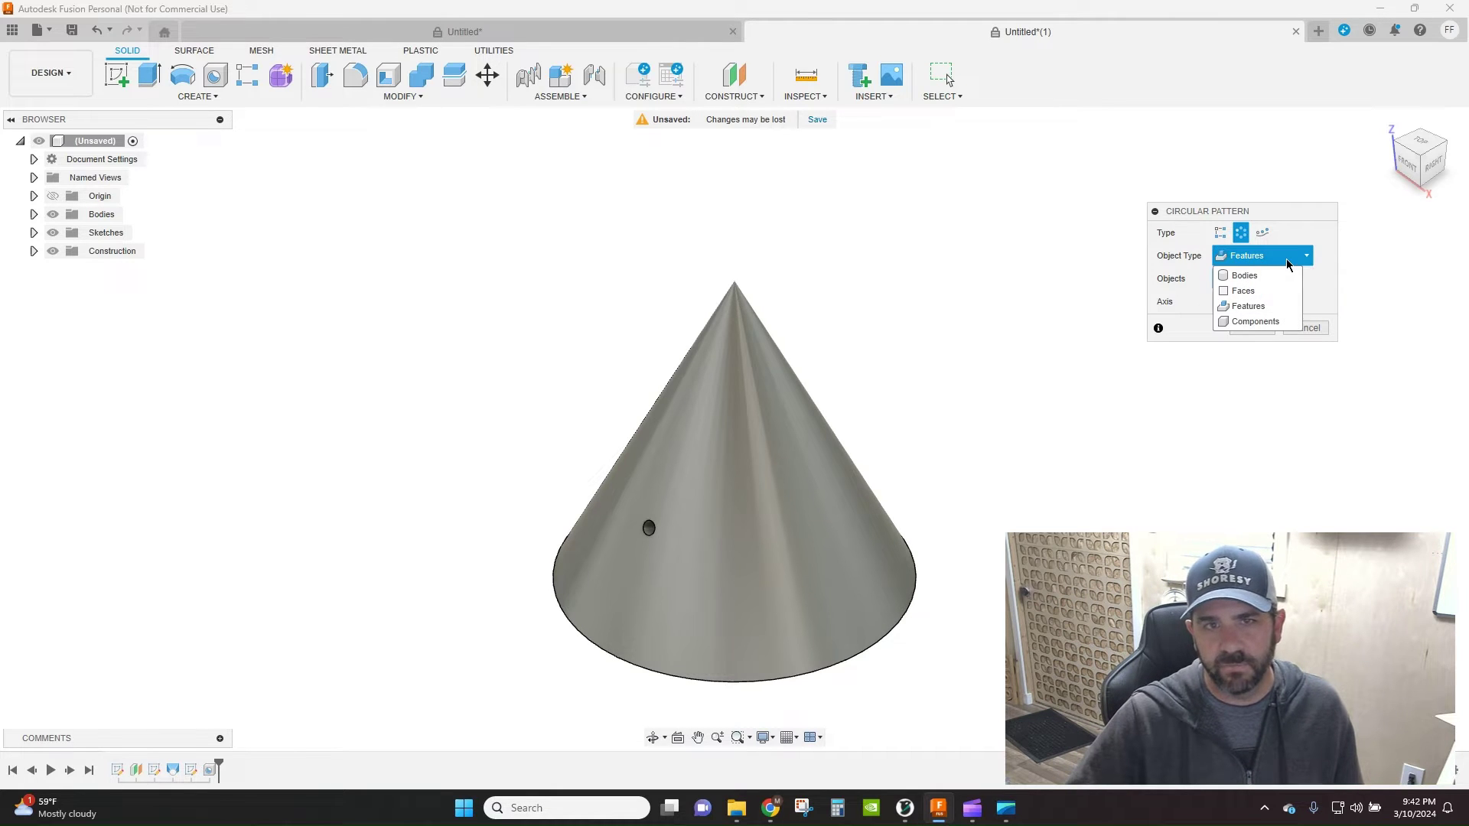
click(1276, 315)
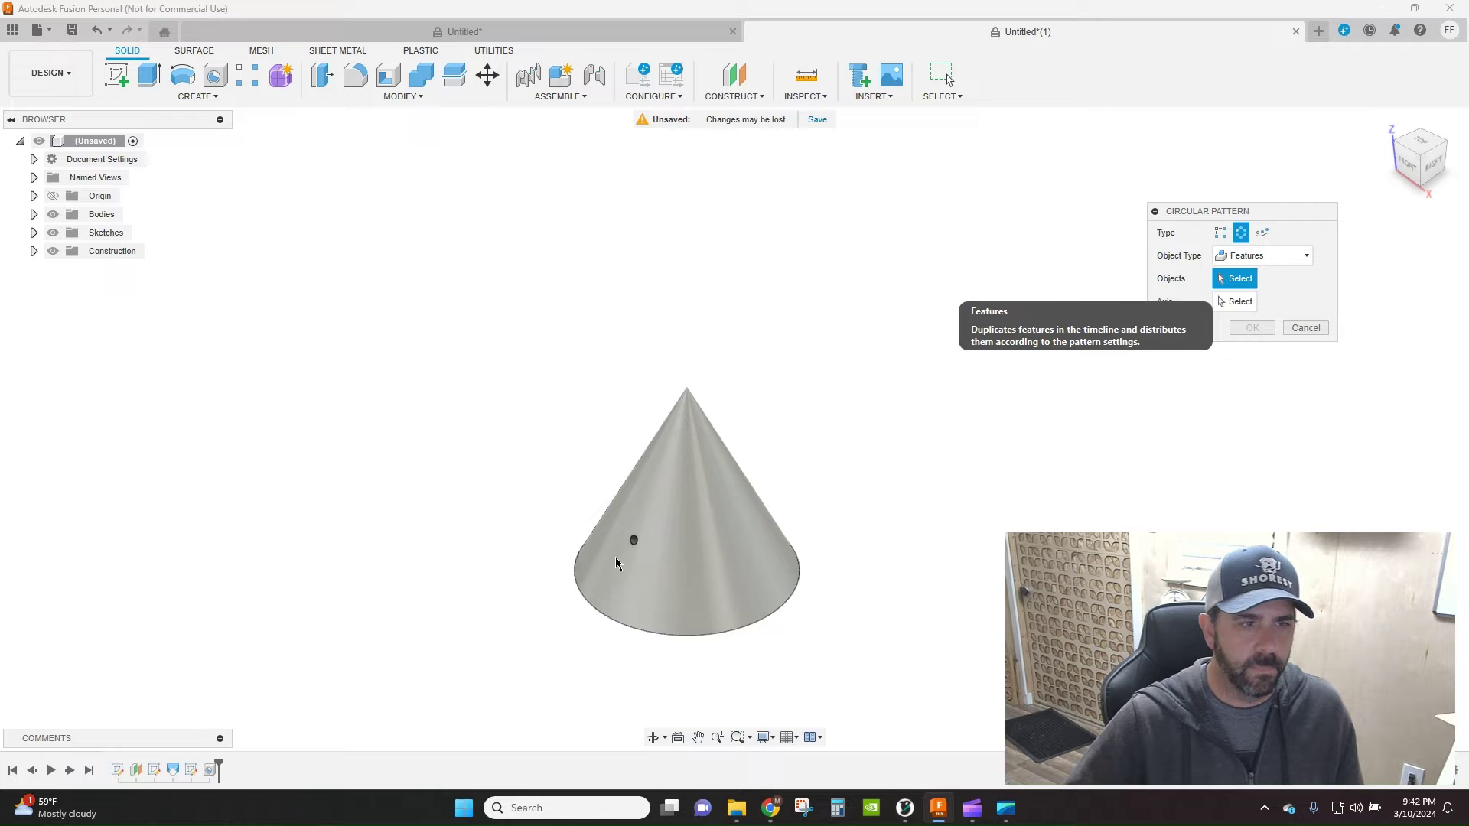
scroll(619, 552, up, 5)
click(685, 519)
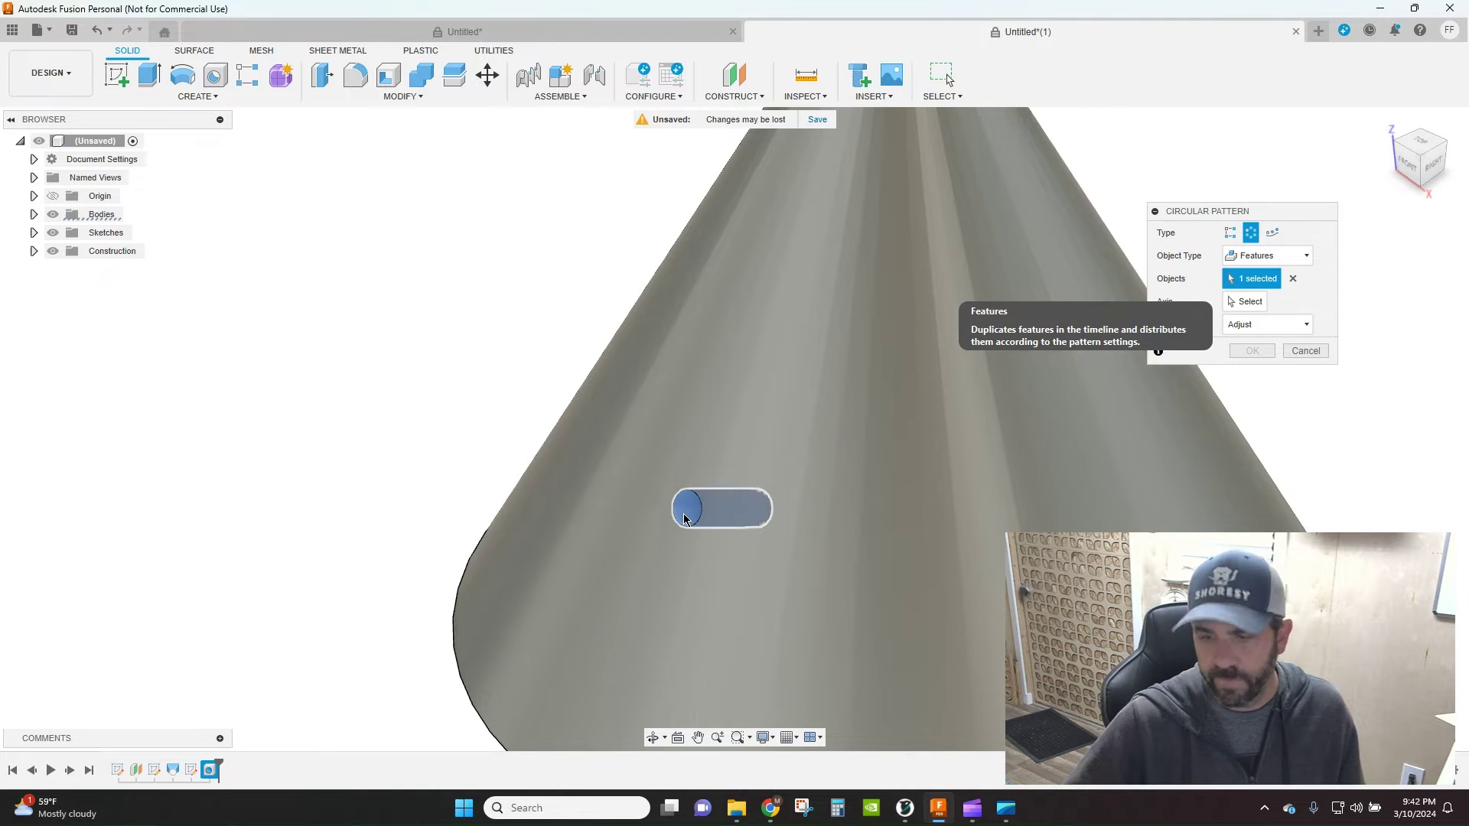
scroll(685, 519, down, 5)
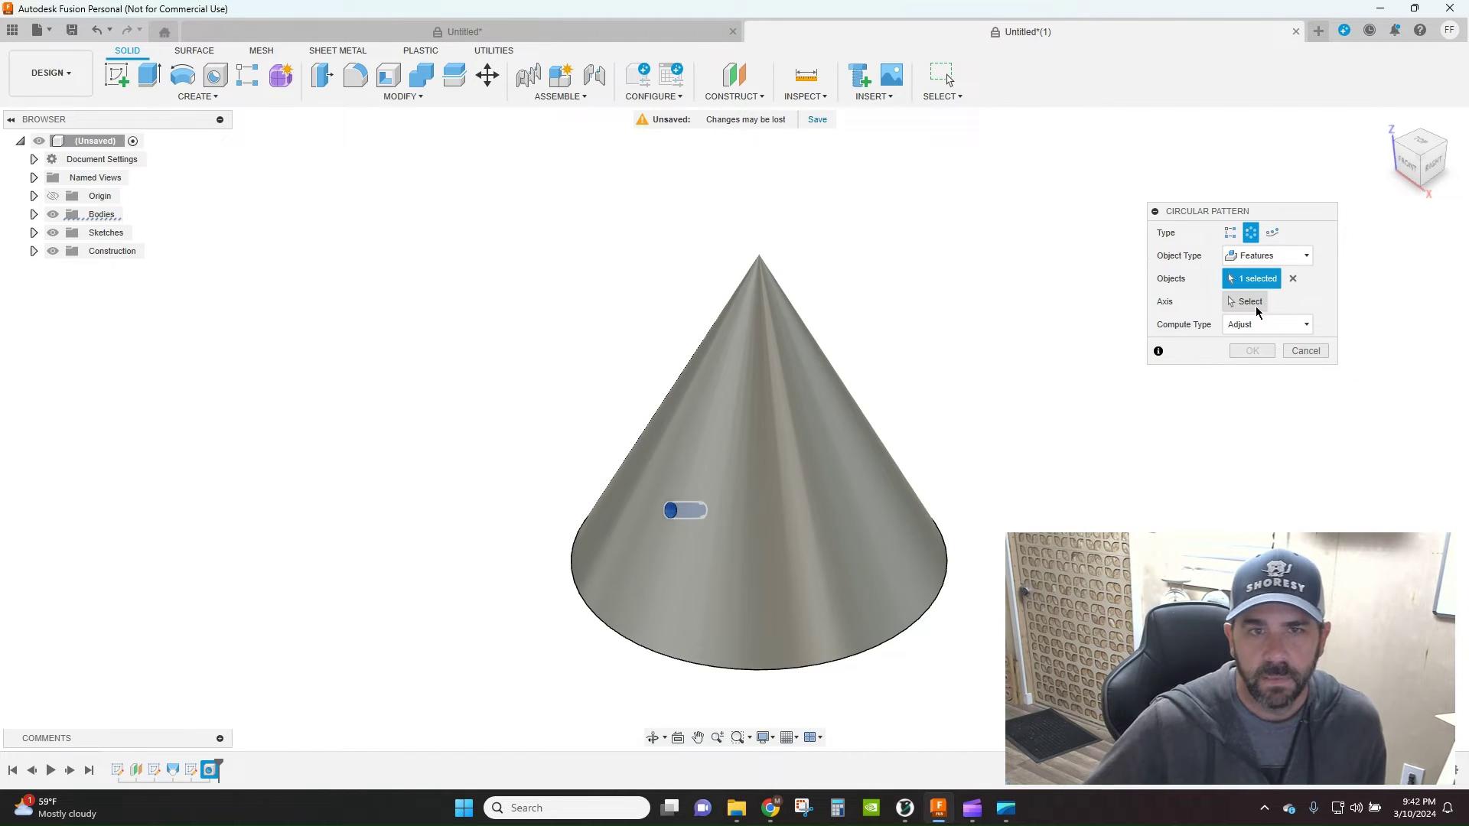
Step: Use the base edge as axis, quantity 6 with Full distribution, and confirm
click(1247, 301)
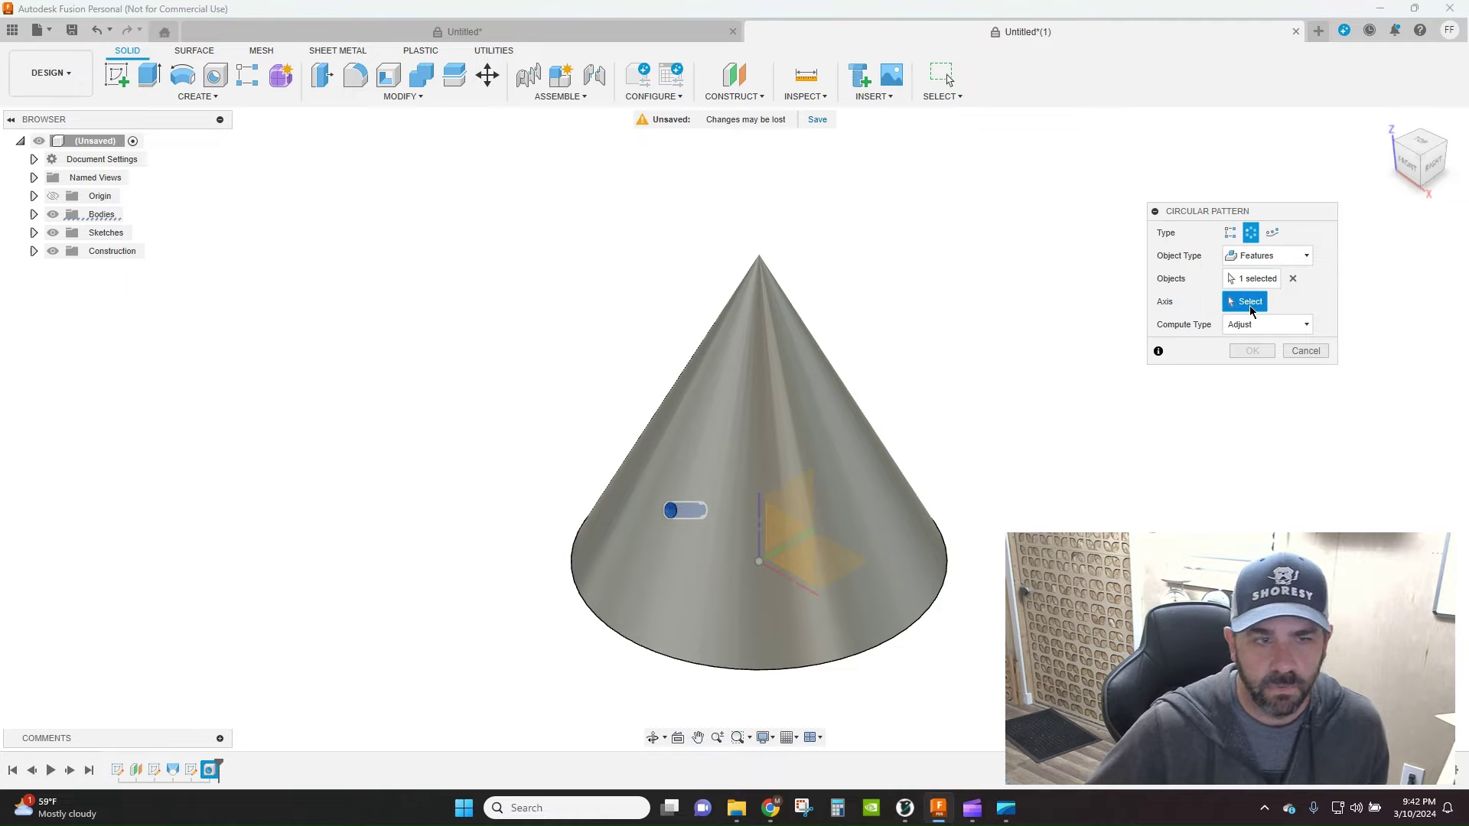
click(931, 613)
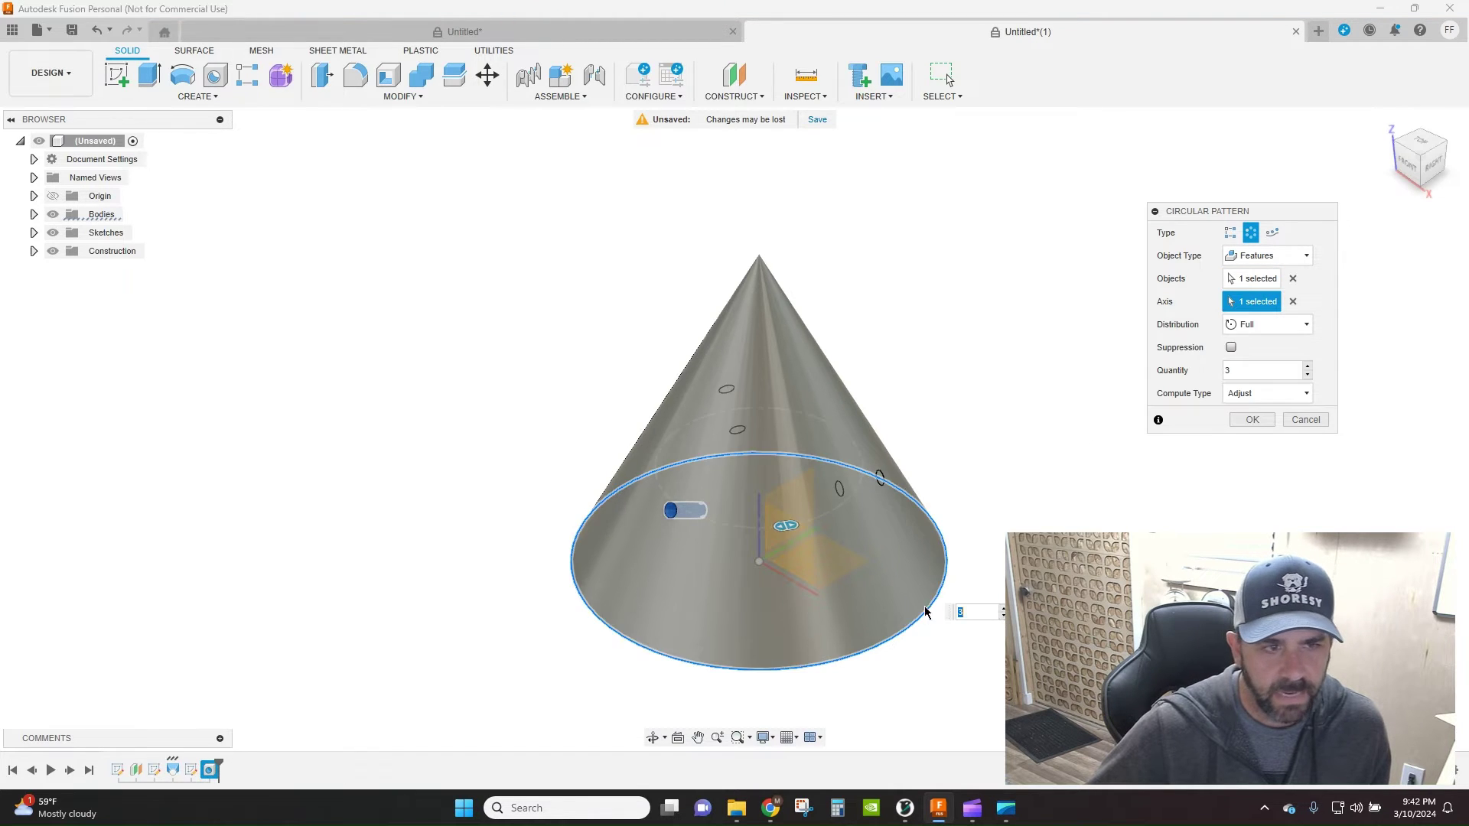
click(1406, 163)
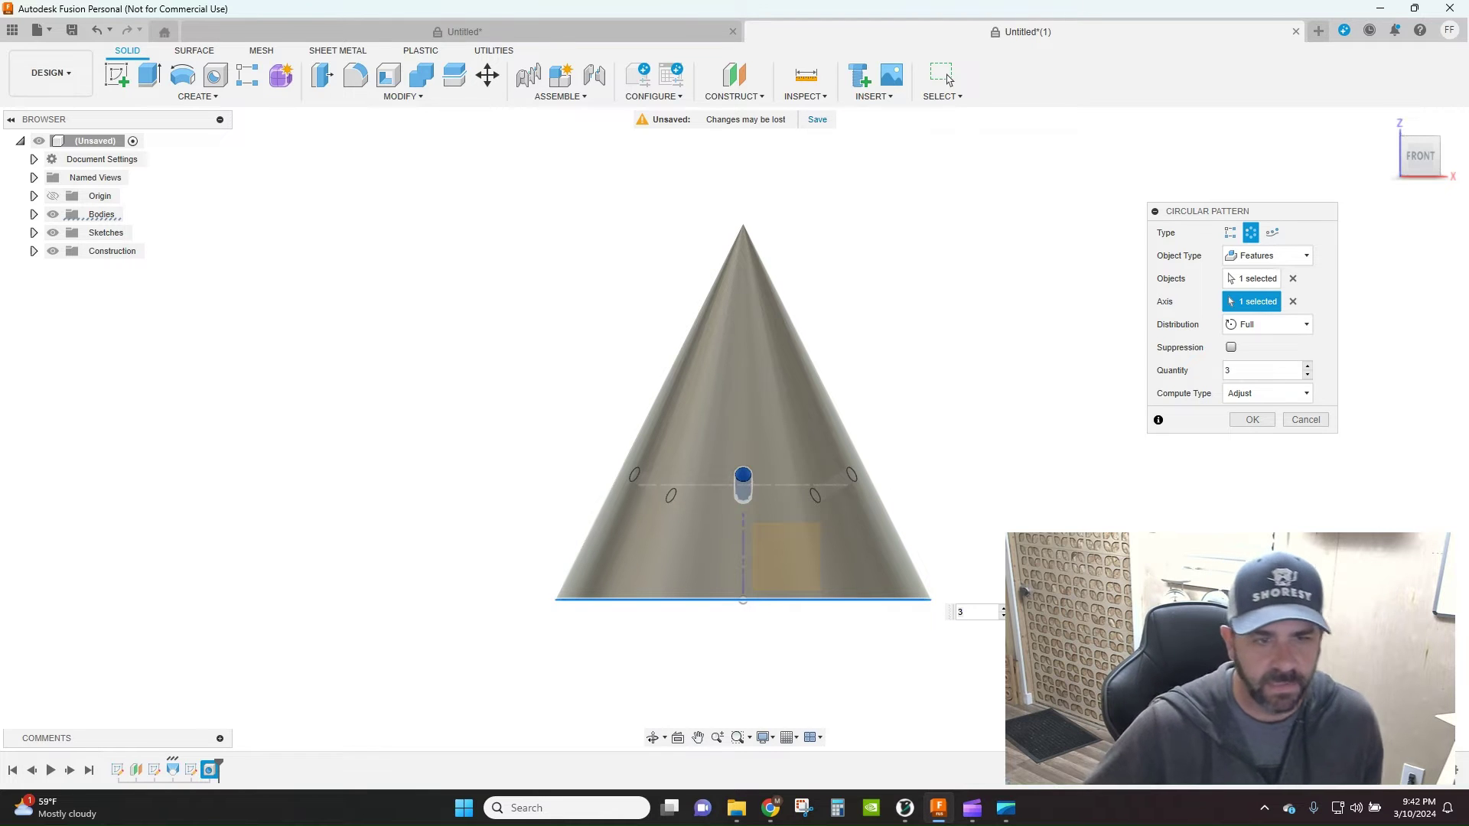
click(1003, 609)
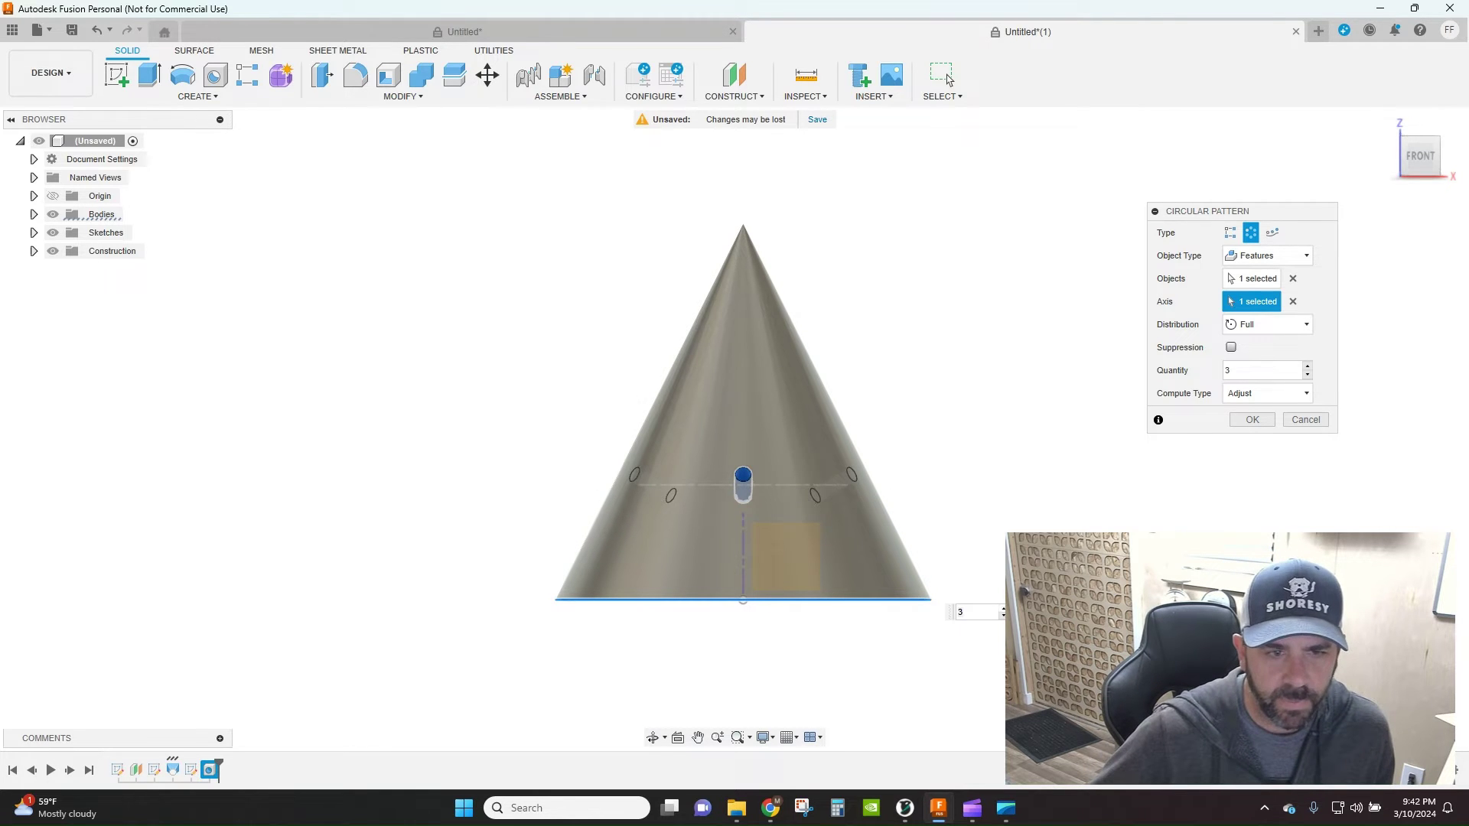
click(1003, 610)
click(1003, 609)
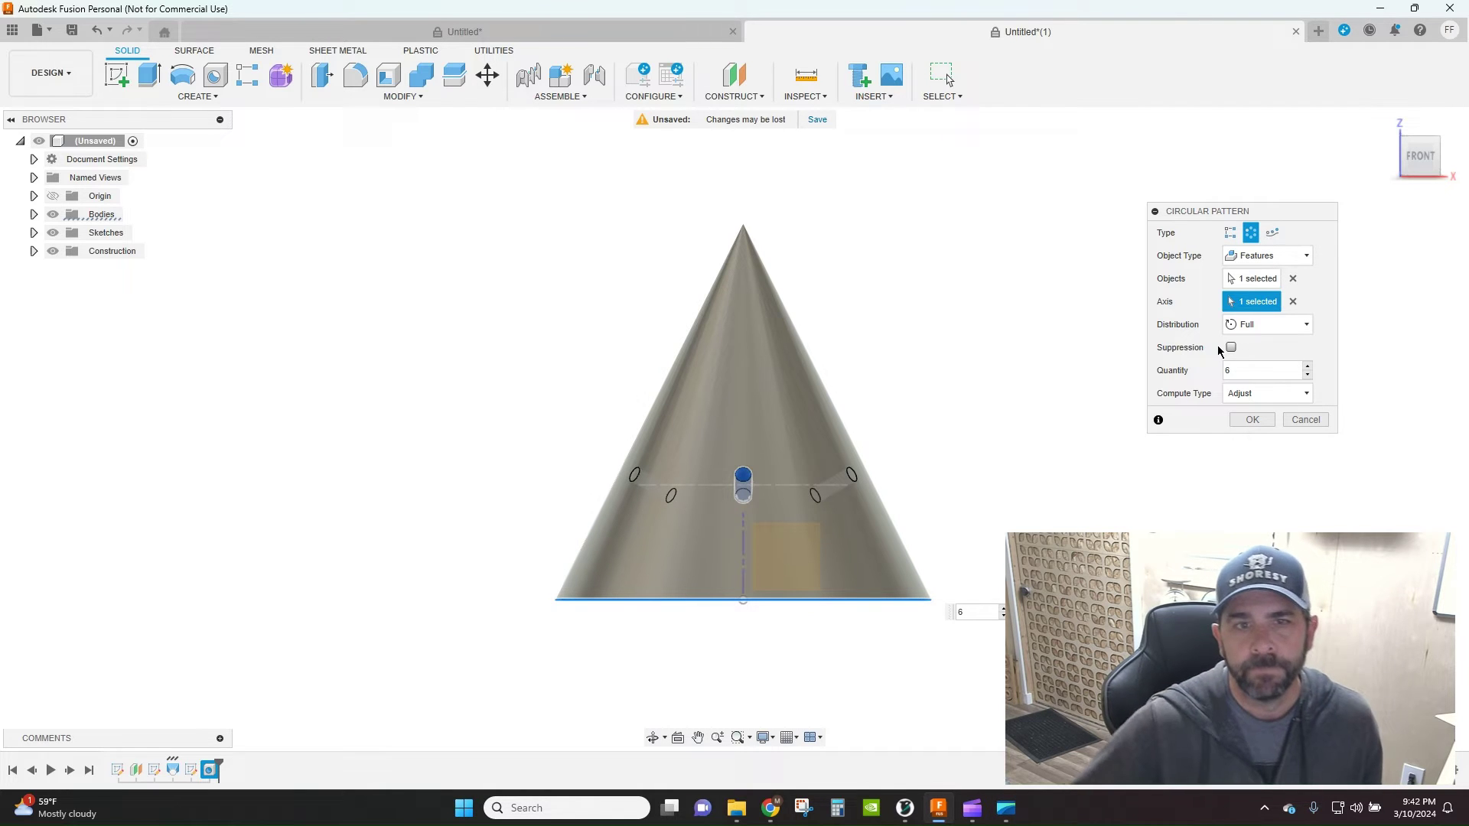
click(1274, 325)
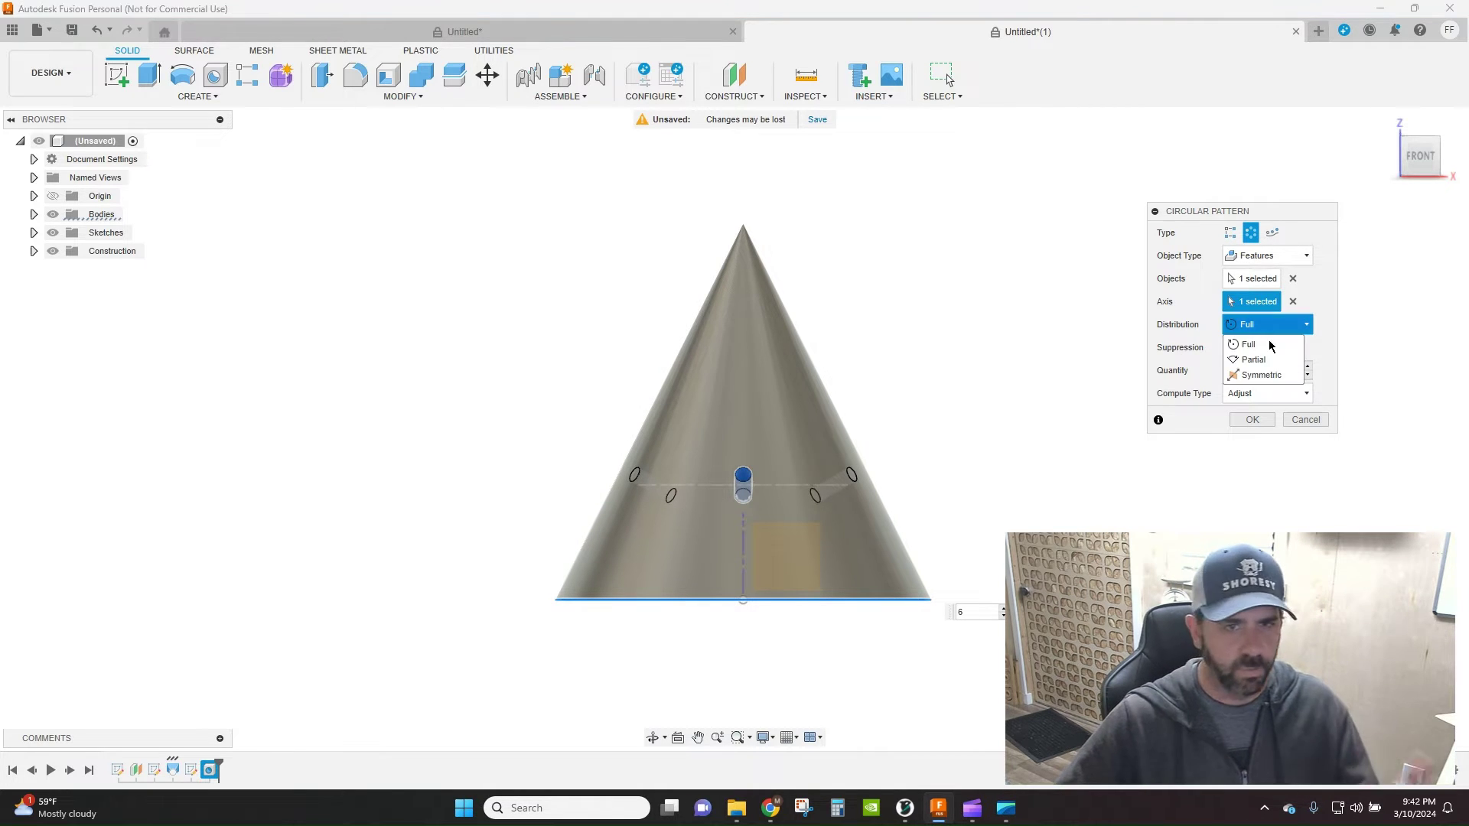
click(1316, 317)
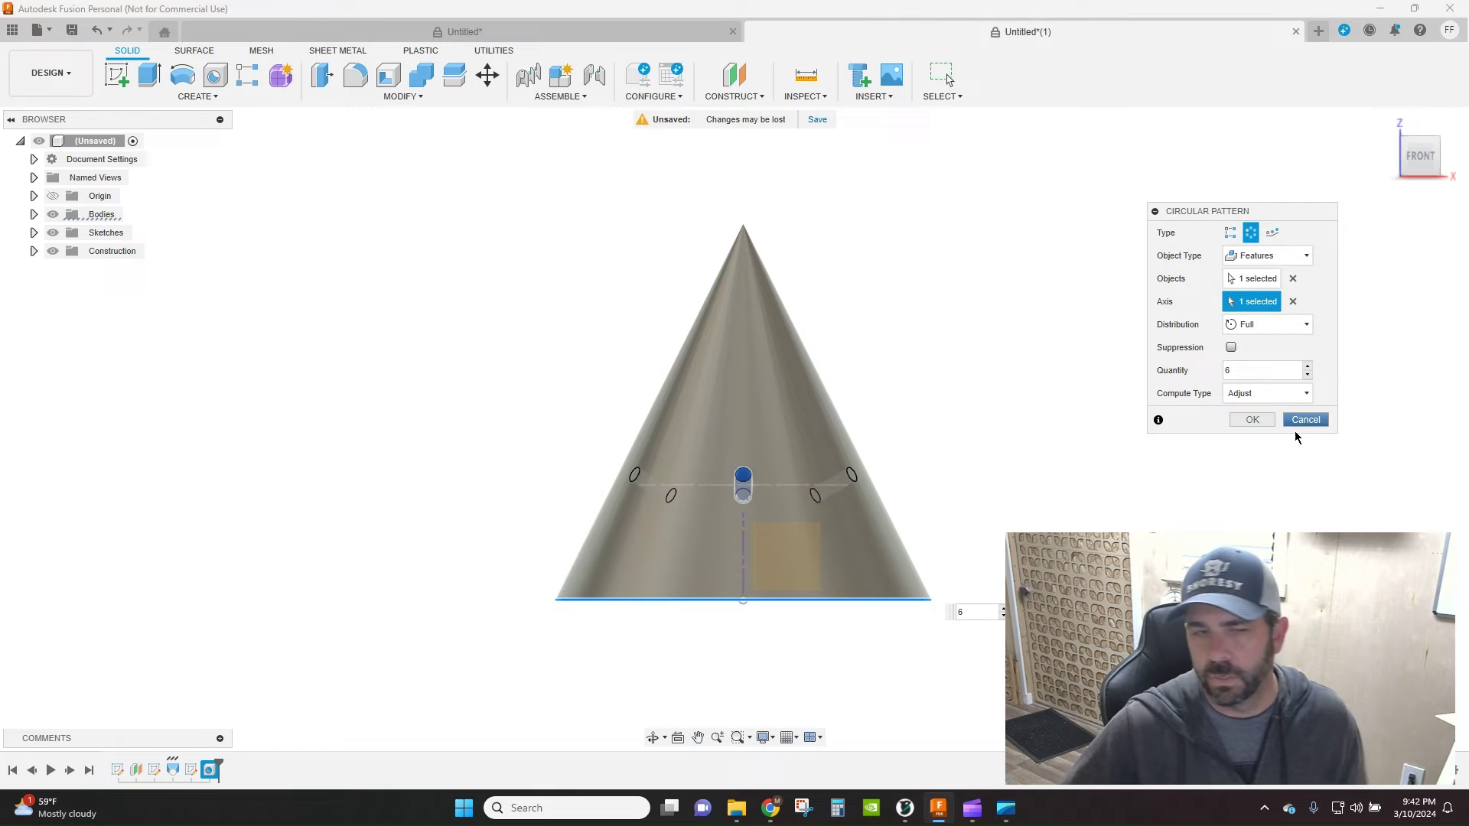
click(1252, 420)
click(1386, 122)
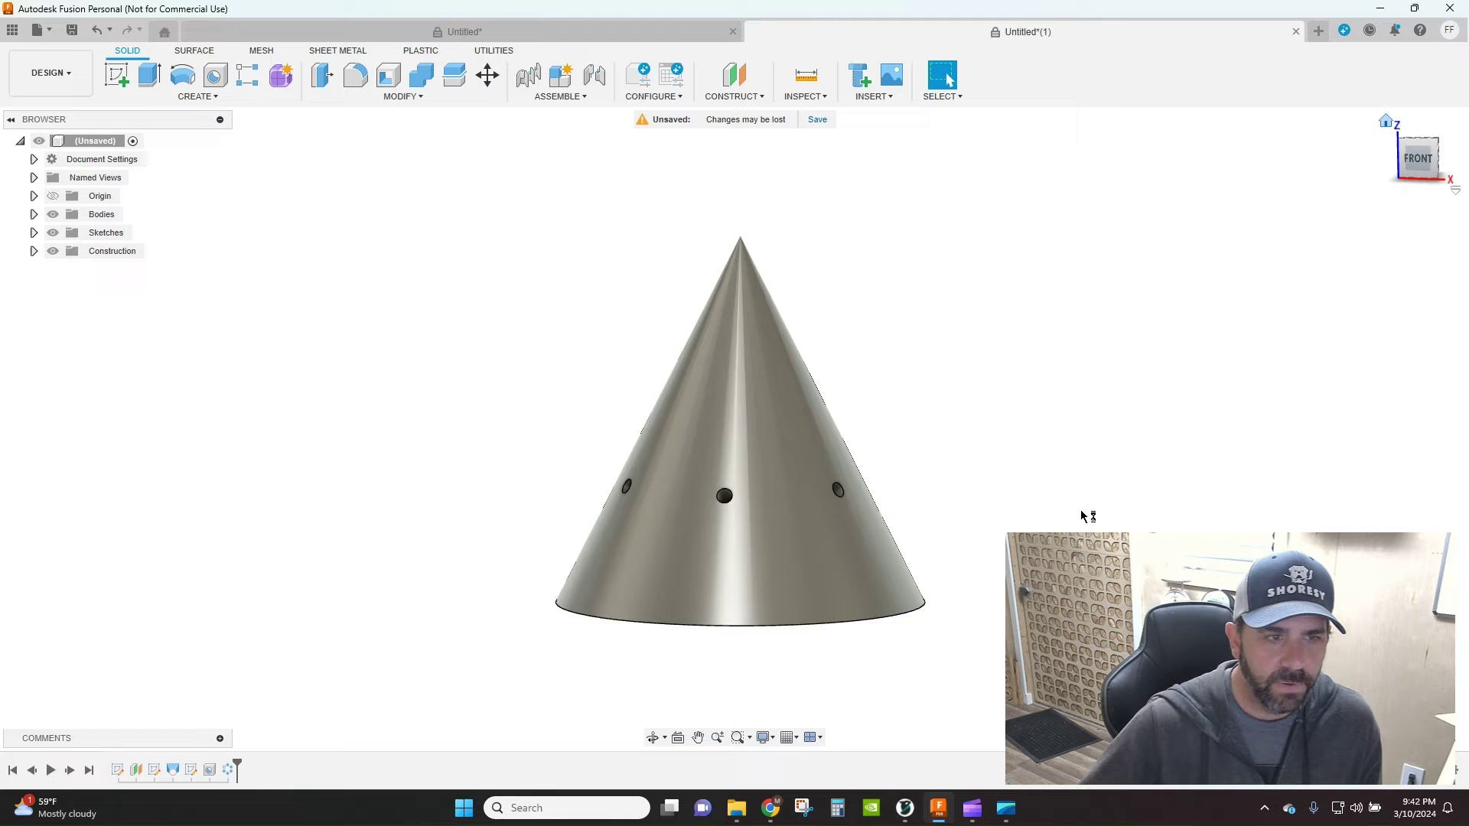
Step: Add a hole on the cone's side face 4 in from the base edge
click(653, 737)
drag(819, 677, 903, 605)
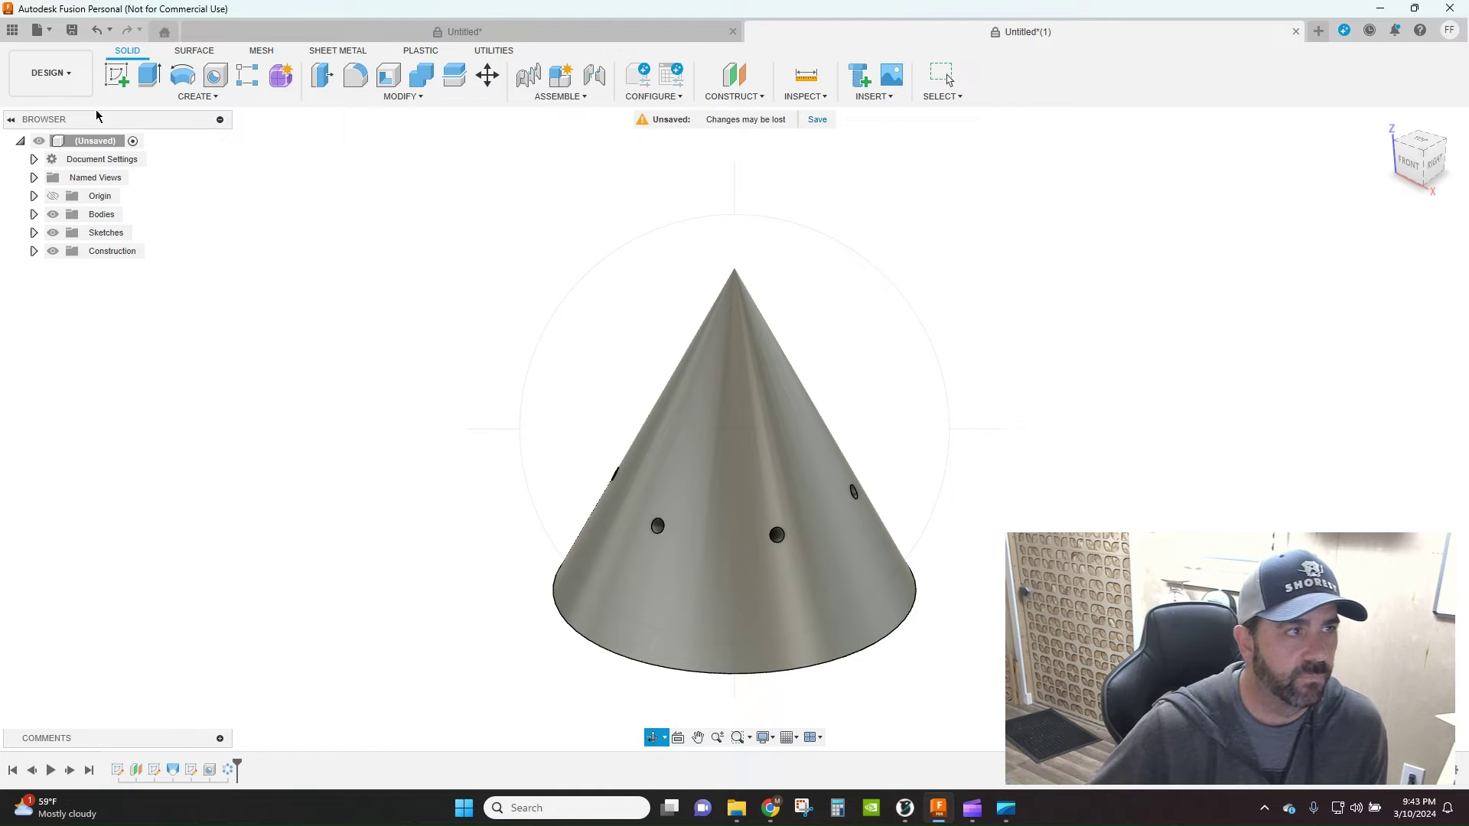
click(215, 74)
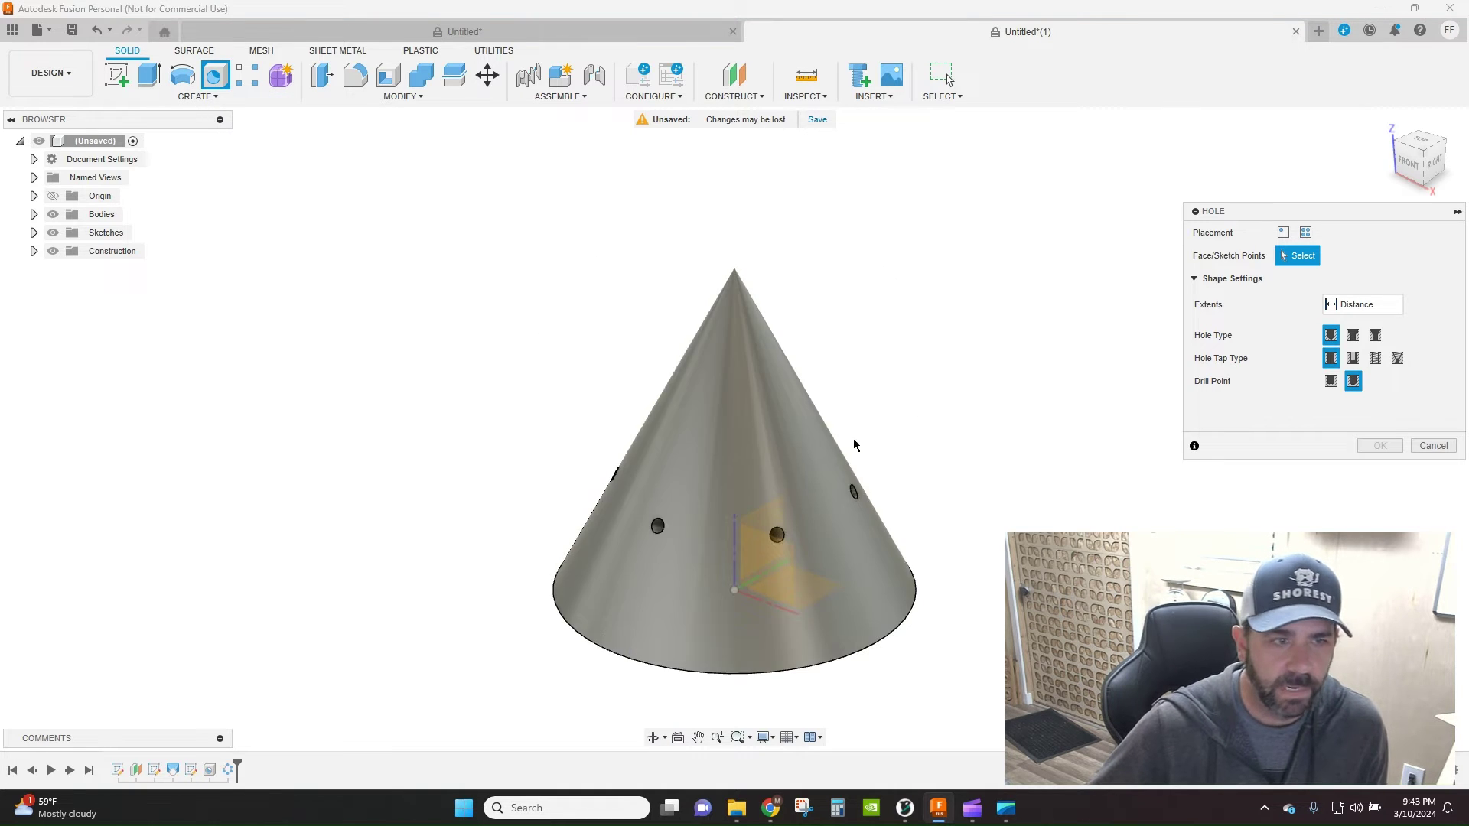
click(683, 442)
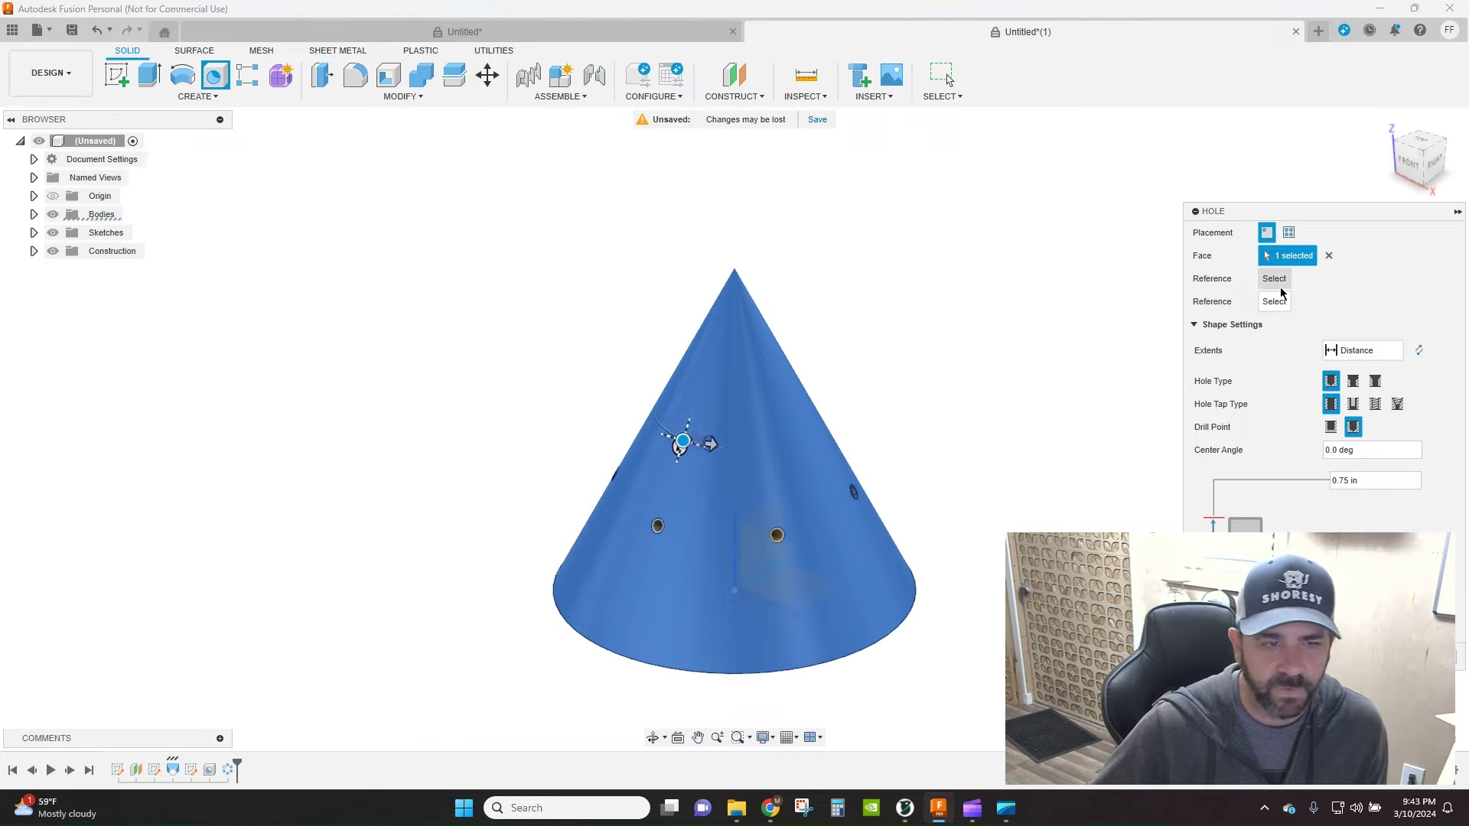
click(882, 649)
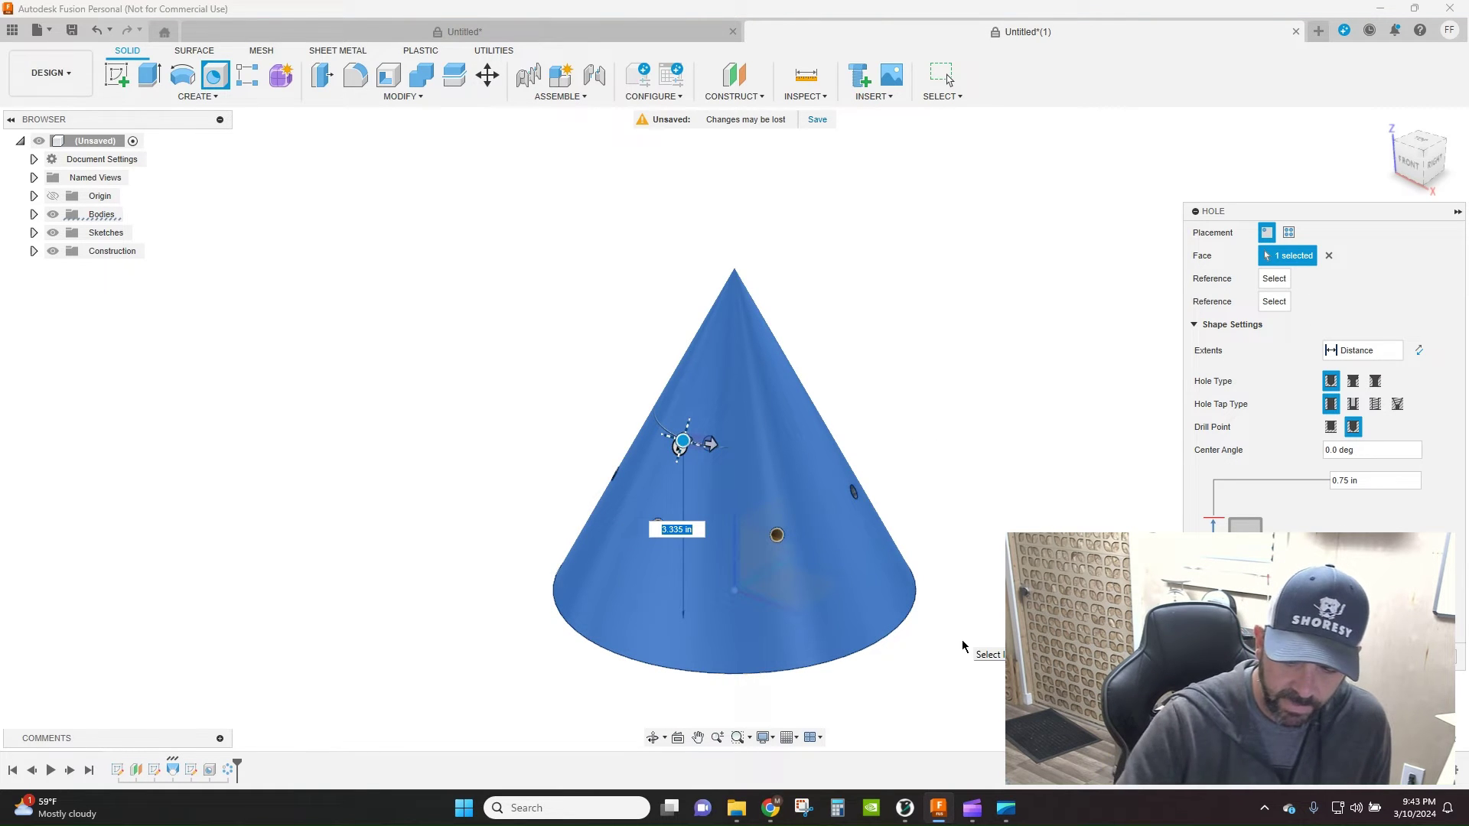
text(4)
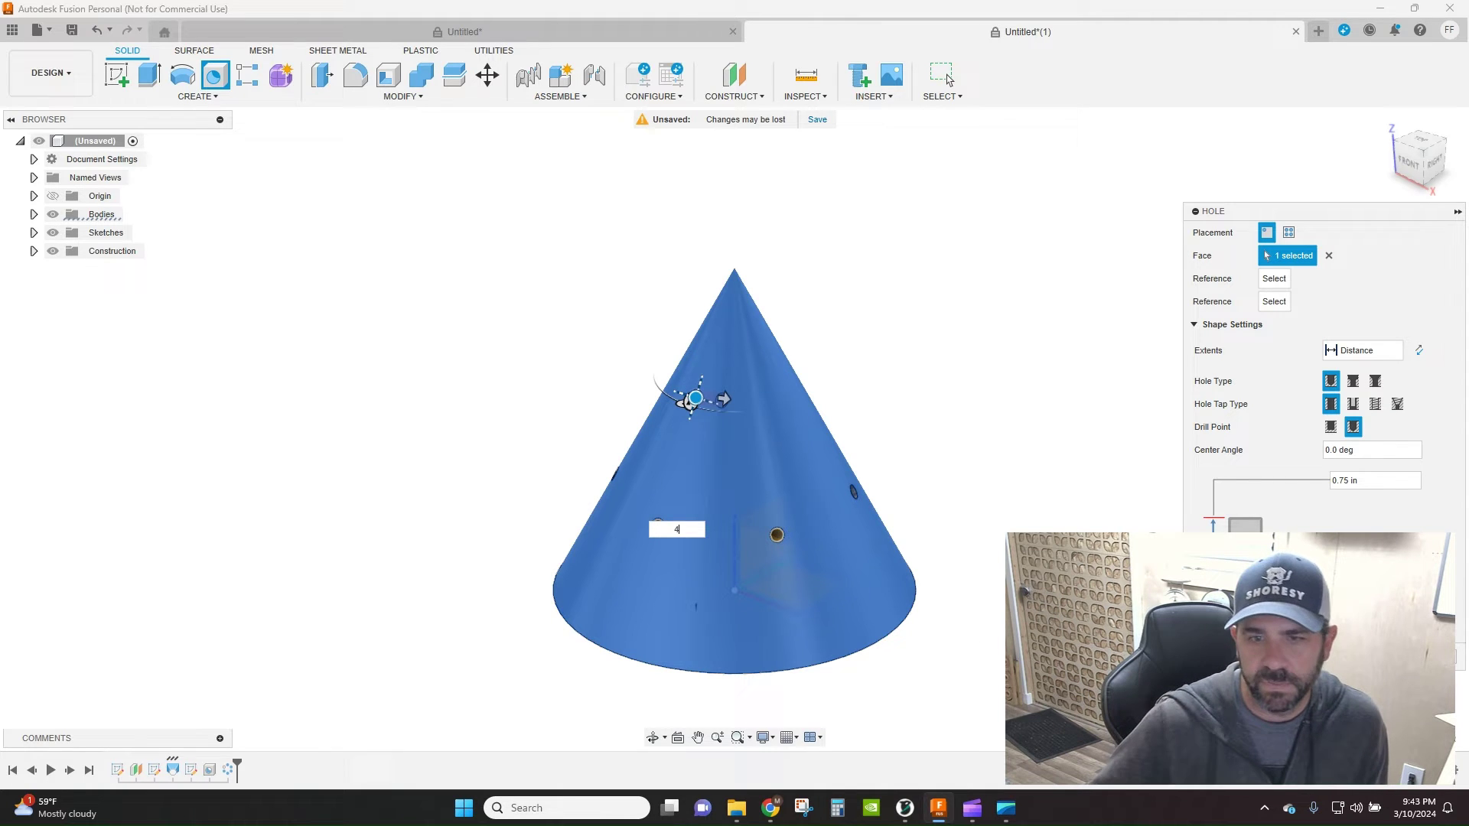
key(Return)
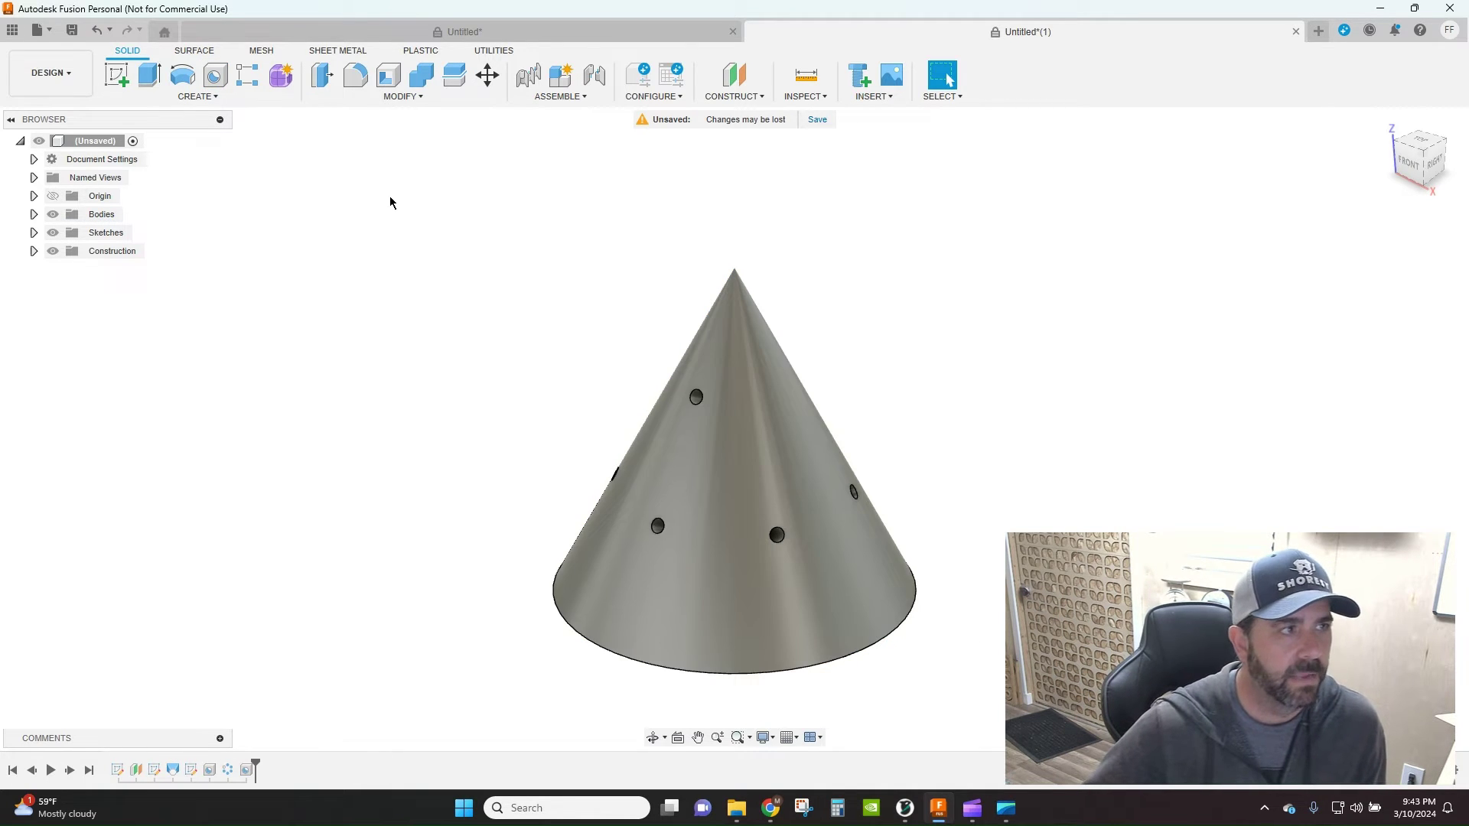
Step: Circular-pattern the upper hole 3 times around the base-edge axis
click(196, 98)
mouse_move(169, 407)
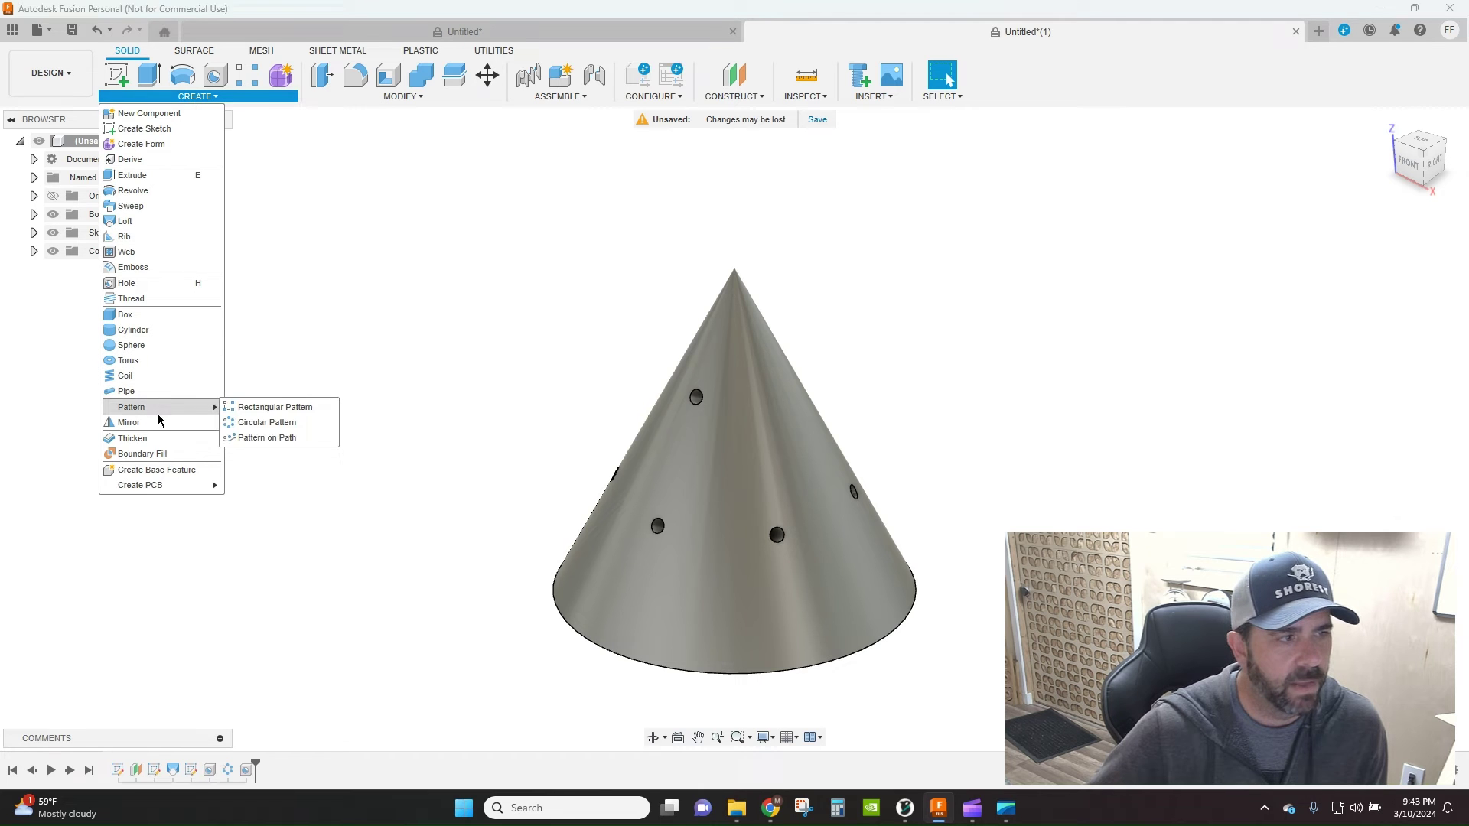
click(259, 423)
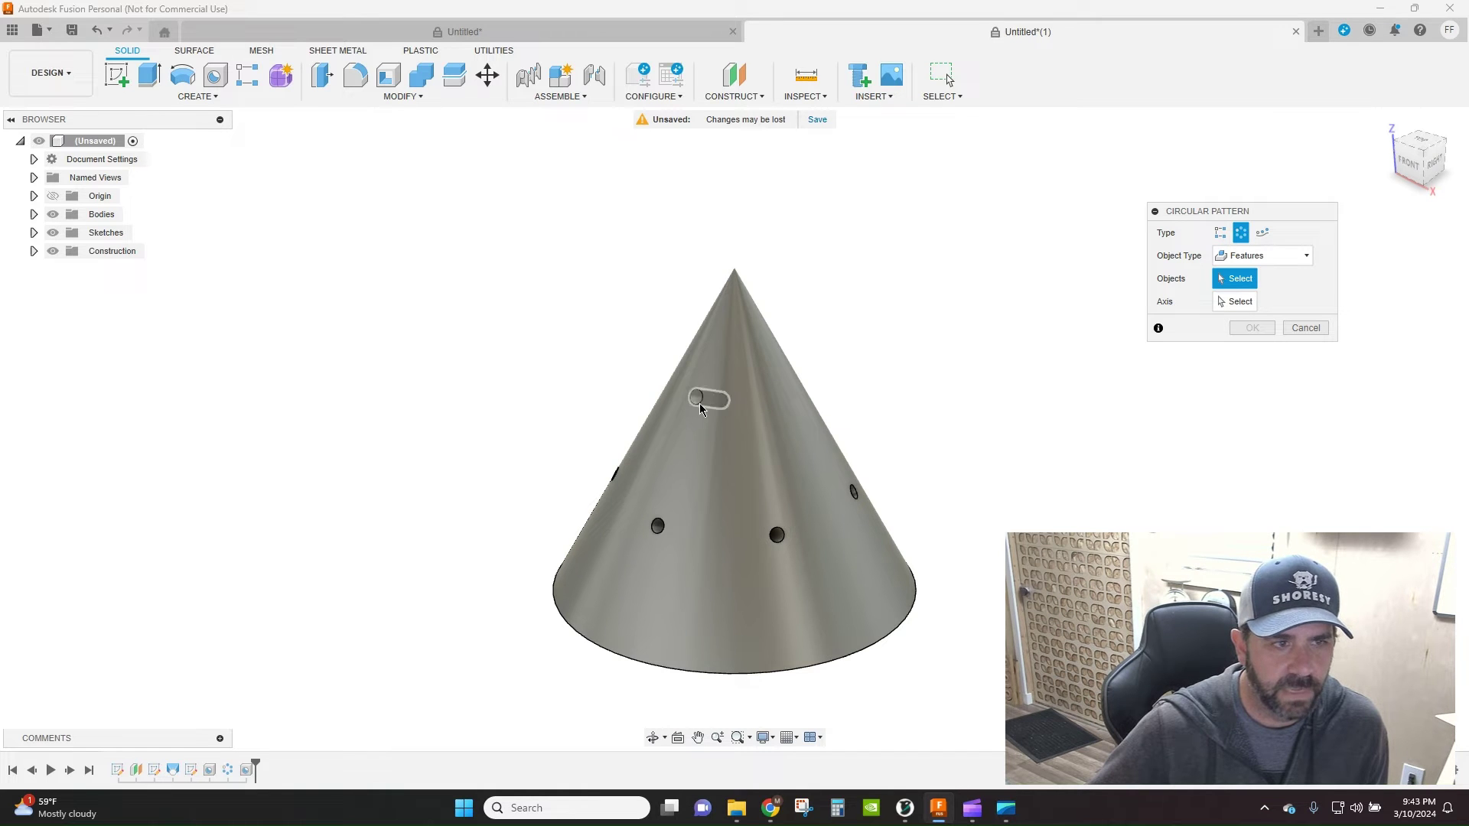
click(701, 406)
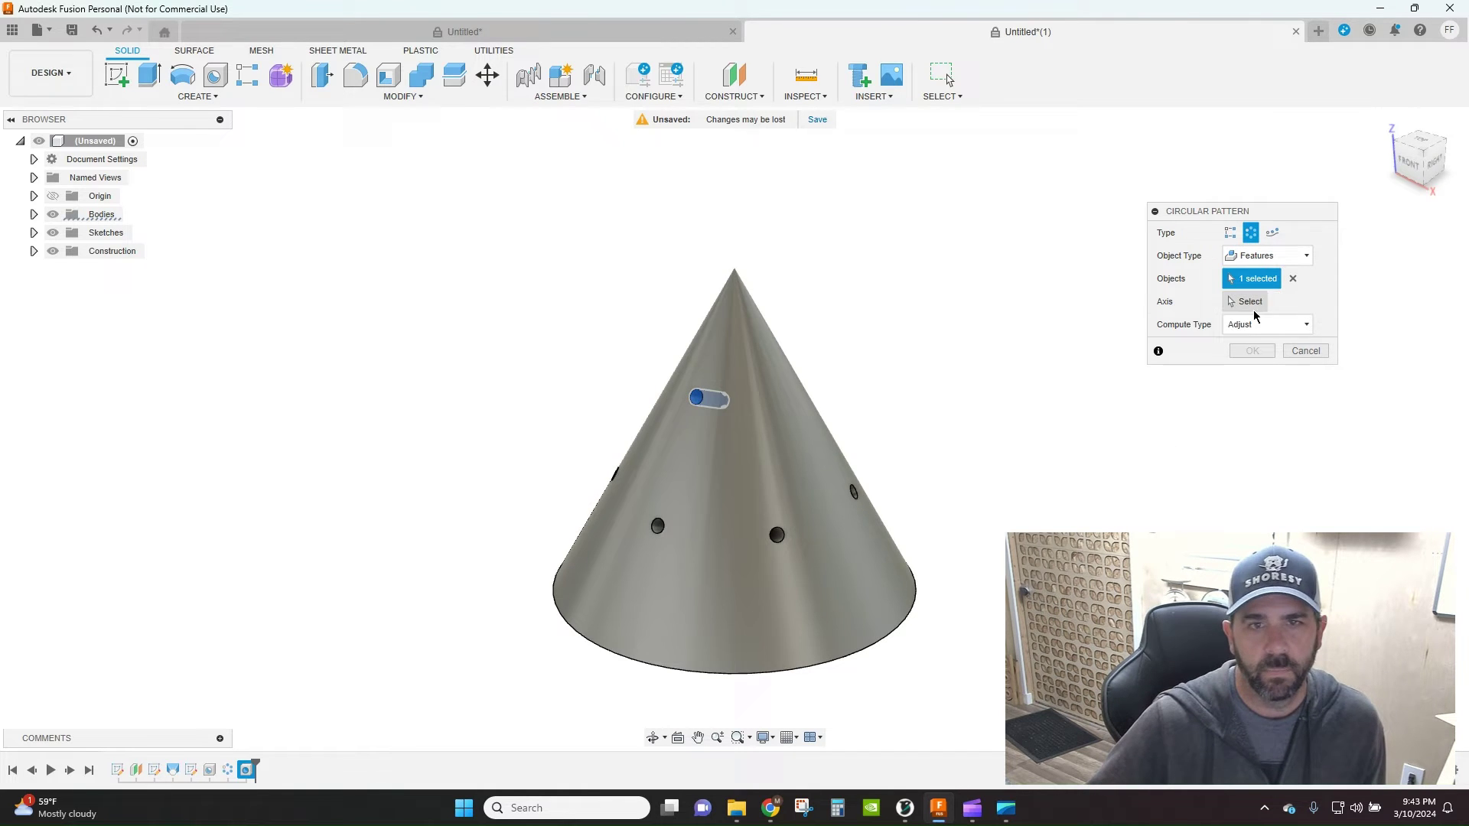
click(915, 621)
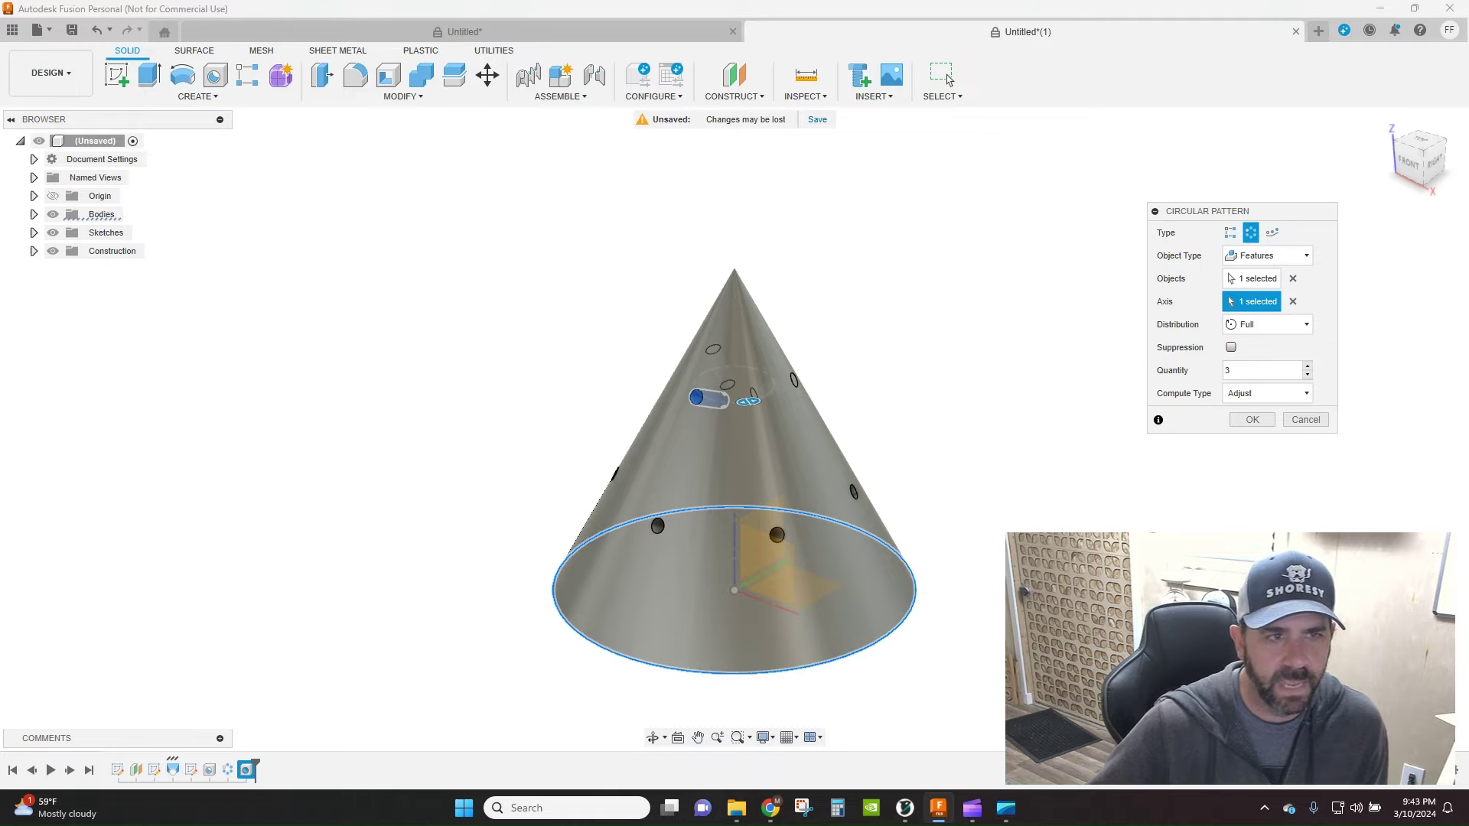
click(1252, 420)
click(653, 737)
drag(605, 692, 517, 648)
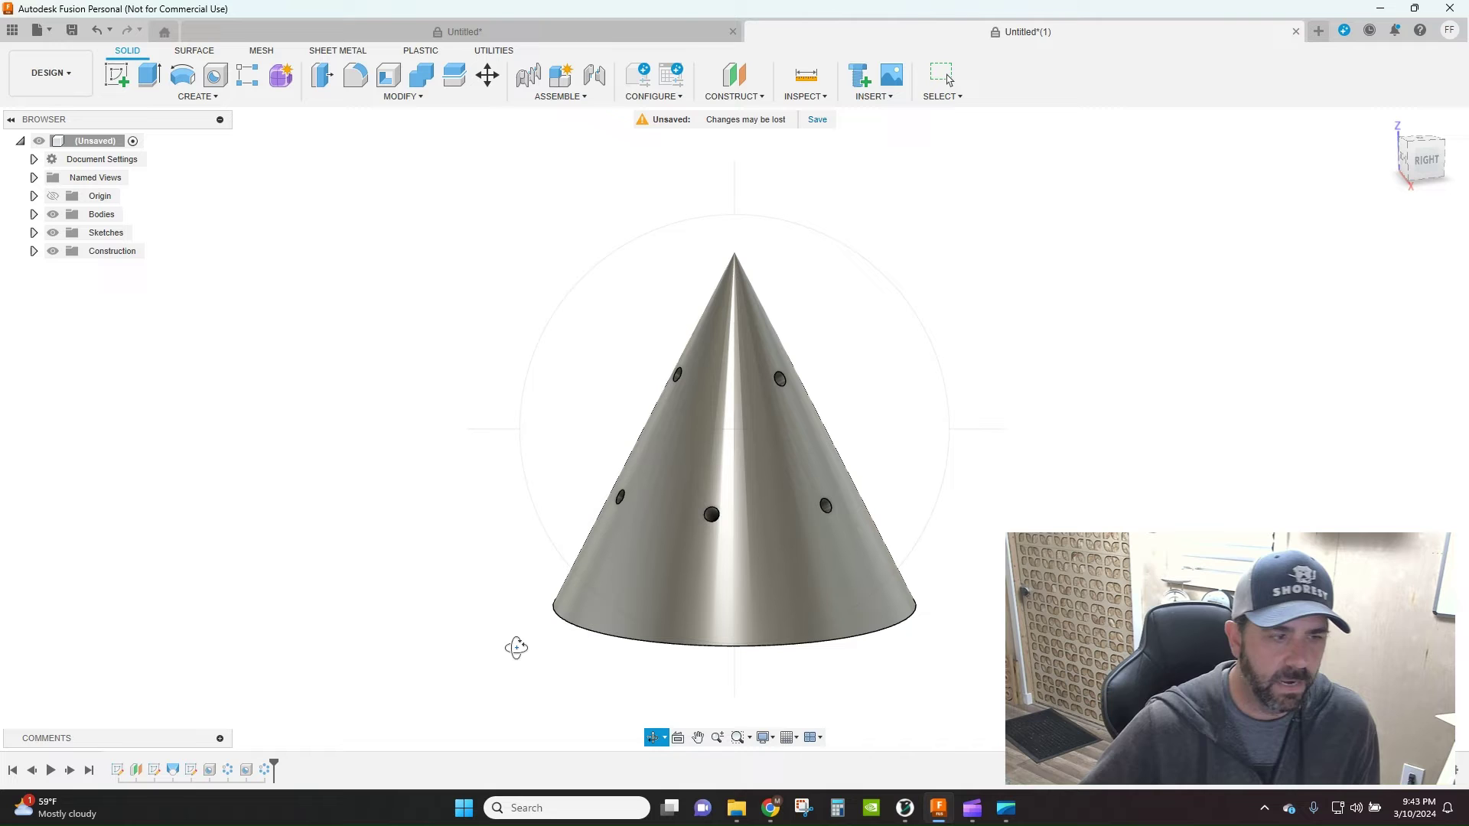
key(Escape)
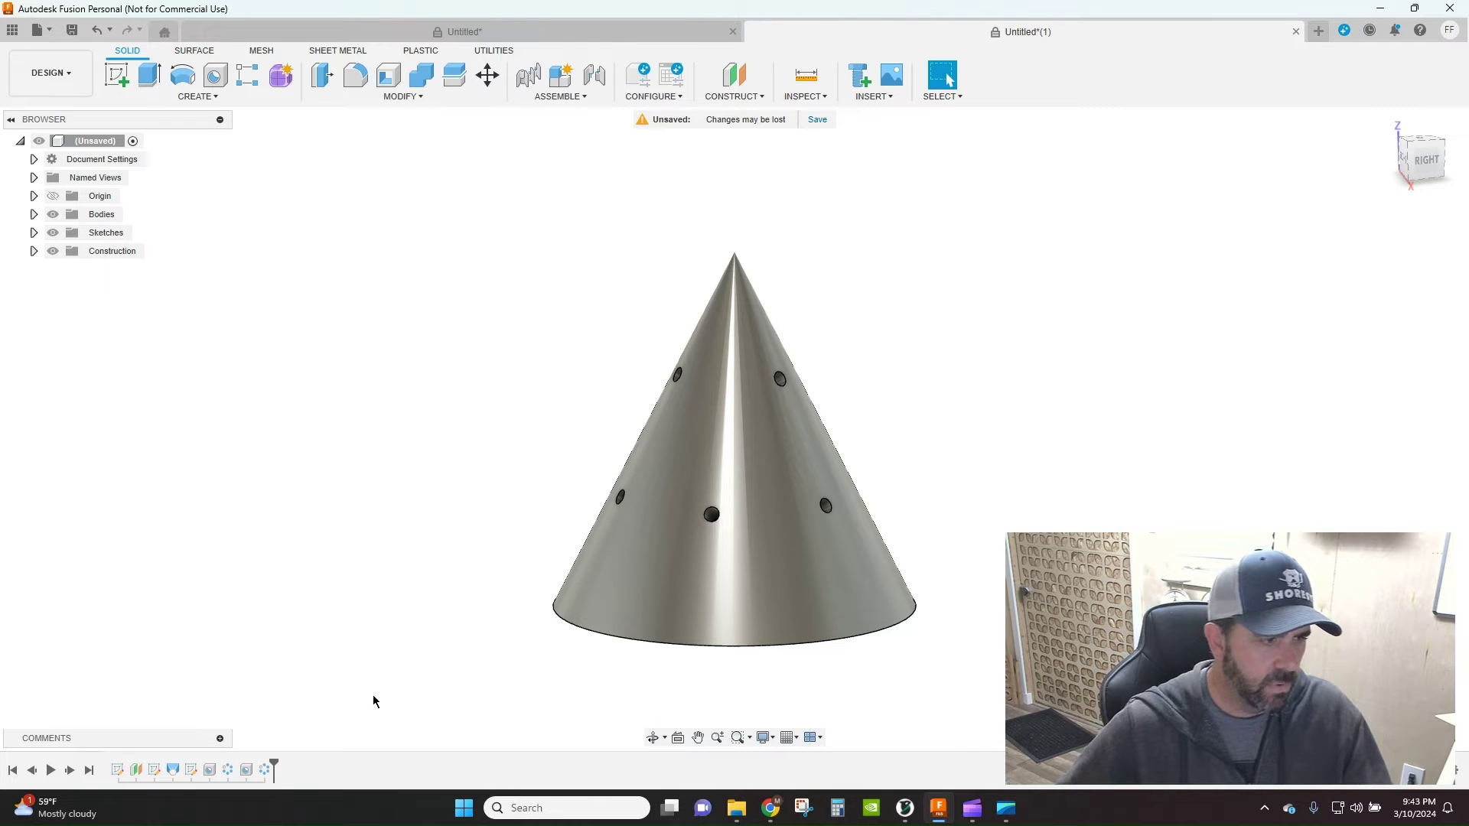
click(264, 772)
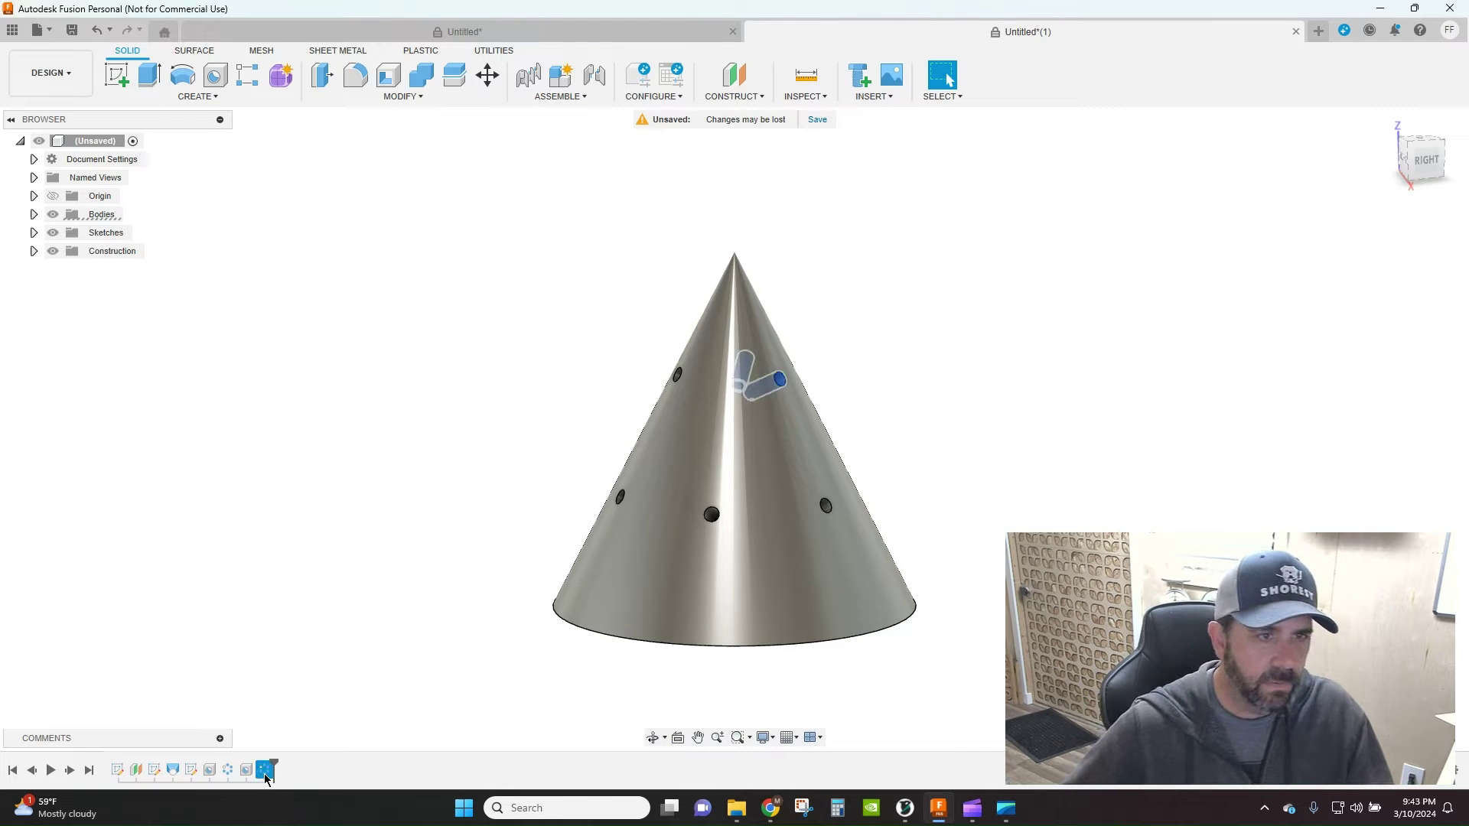
click(1395, 158)
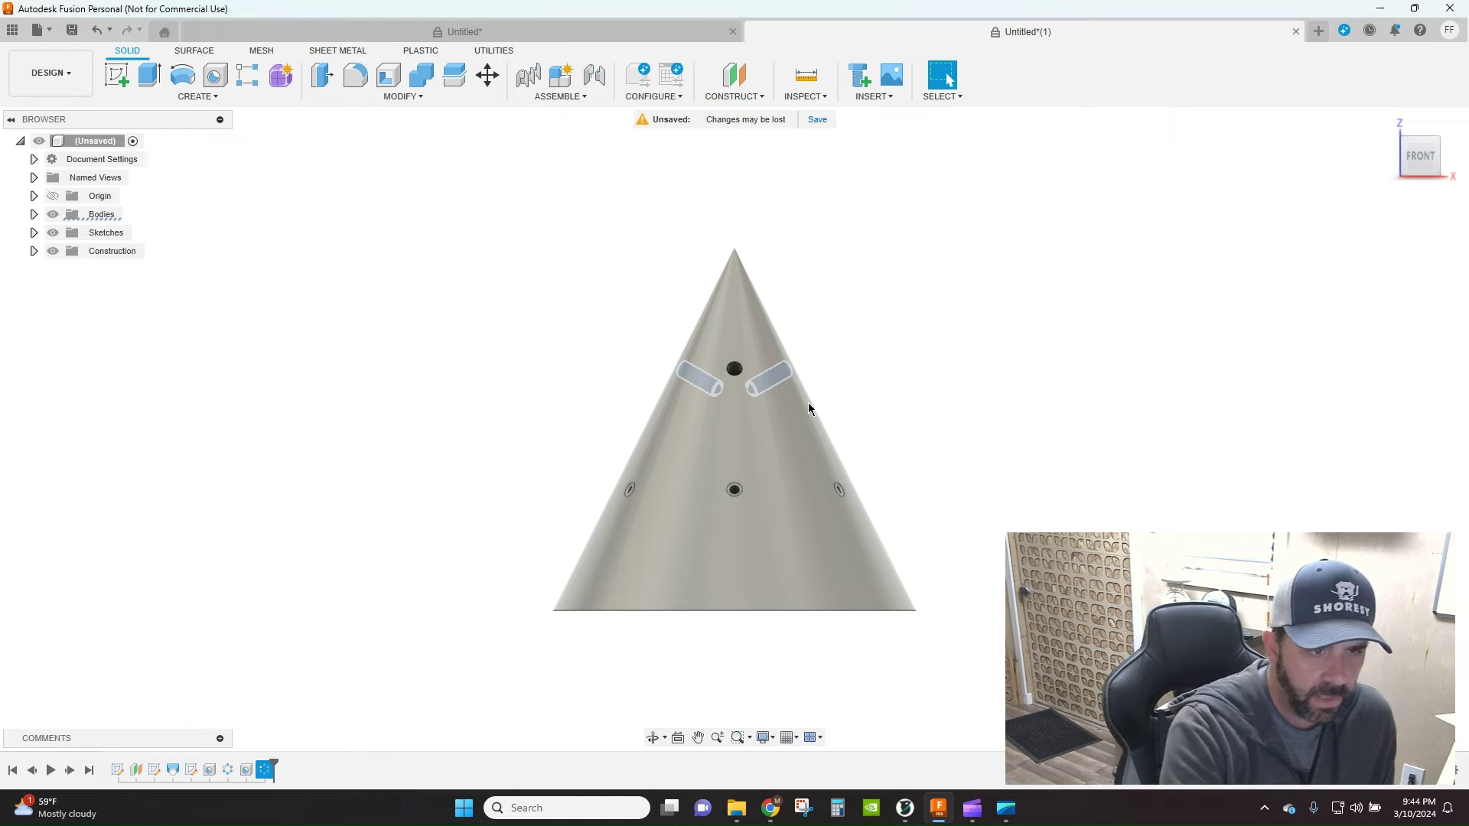
Step: In the Untitled document, preview a 2.50 in offset plane, then cancel it
click(613, 32)
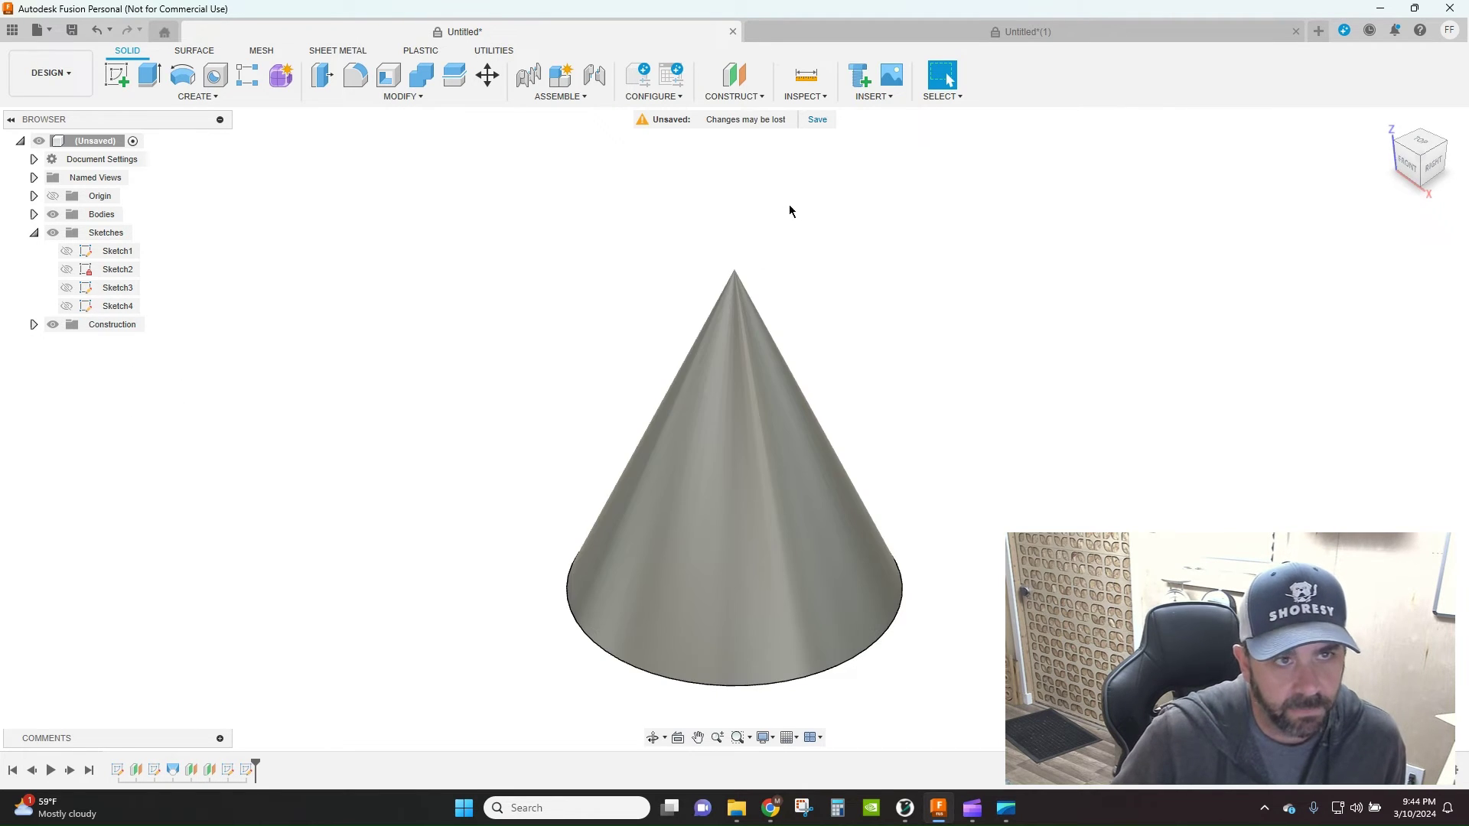
click(733, 77)
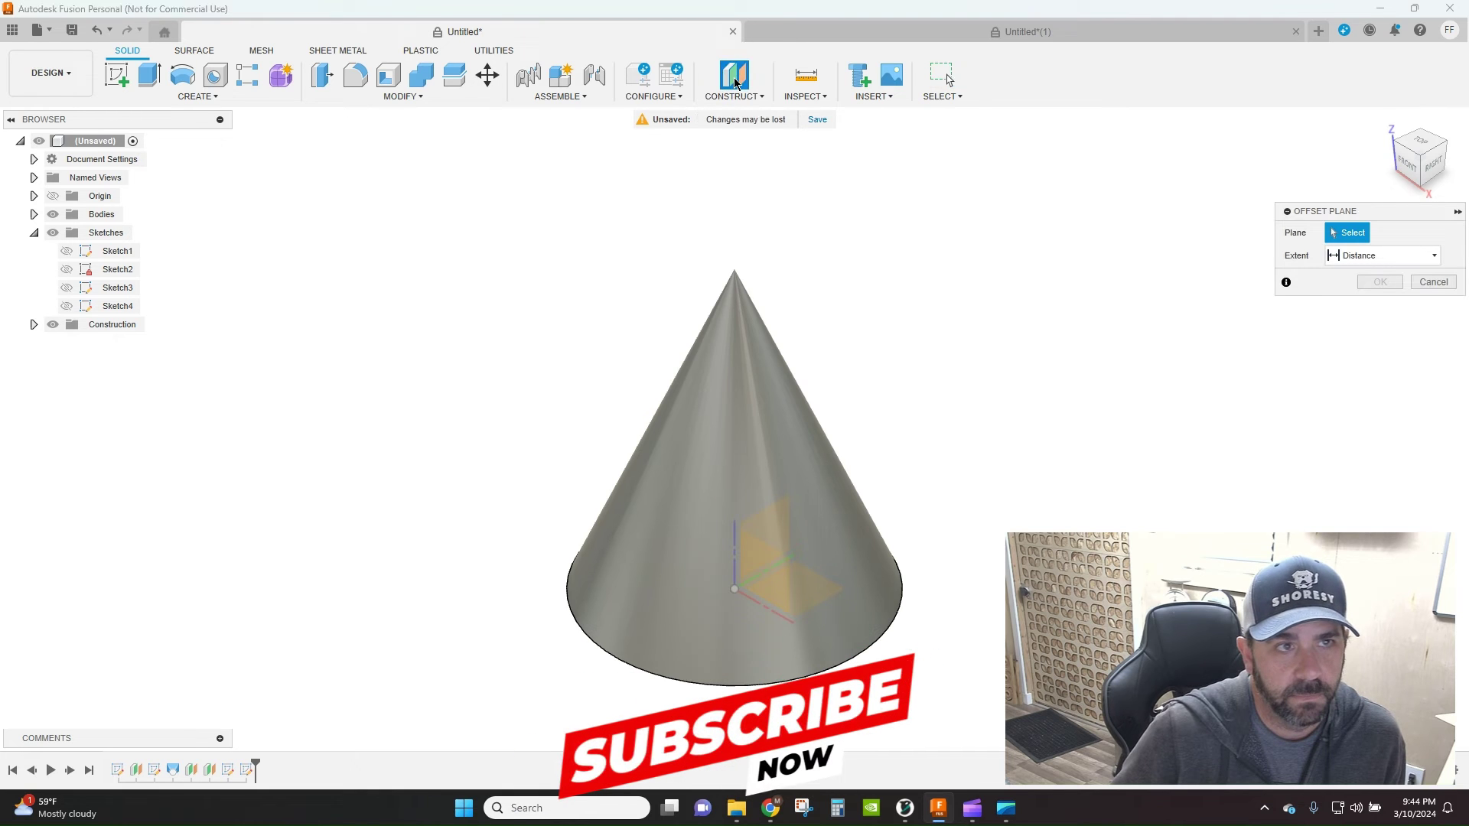
click(829, 588)
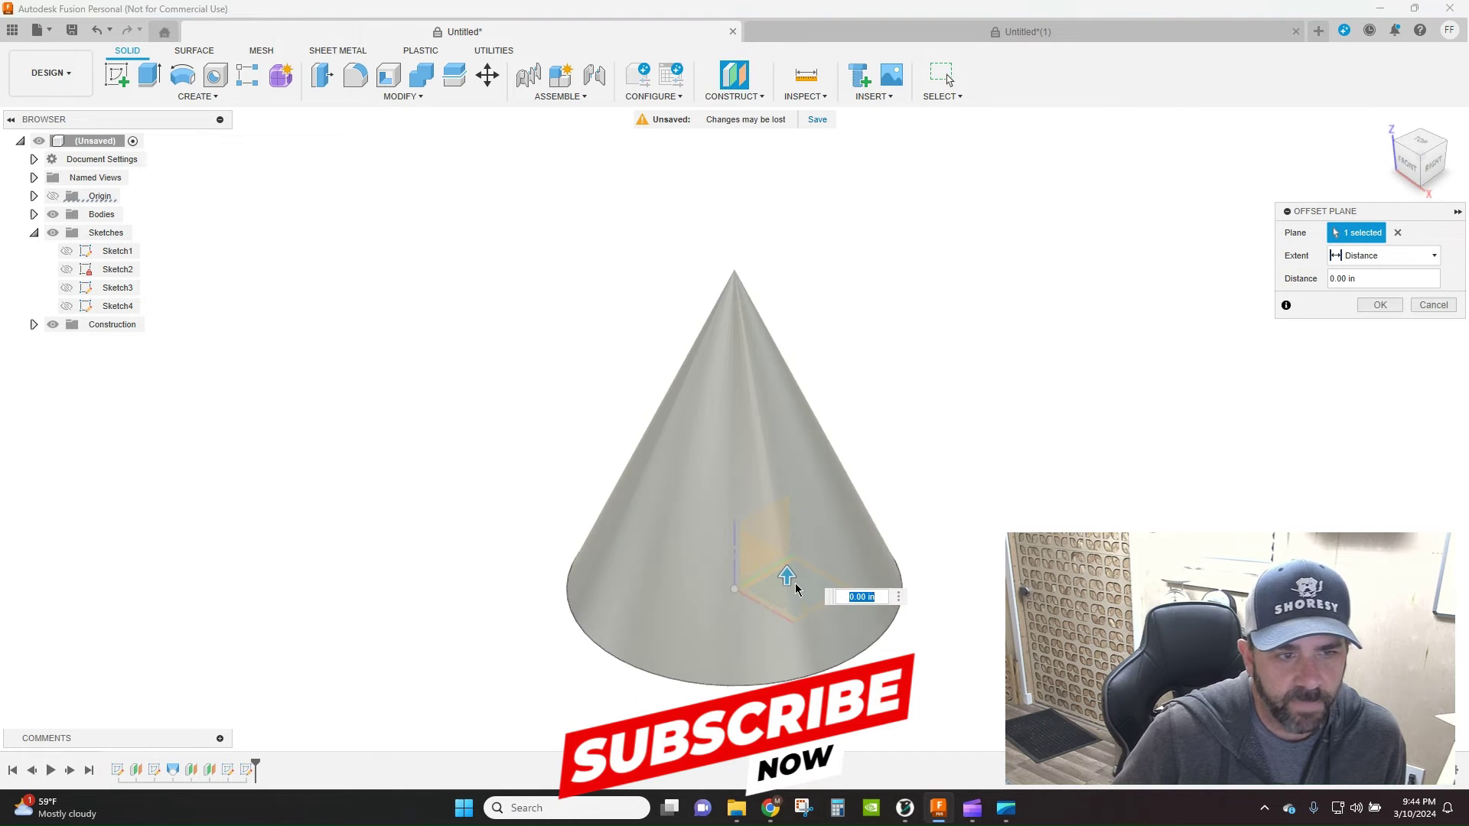
drag(781, 514, 805, 466)
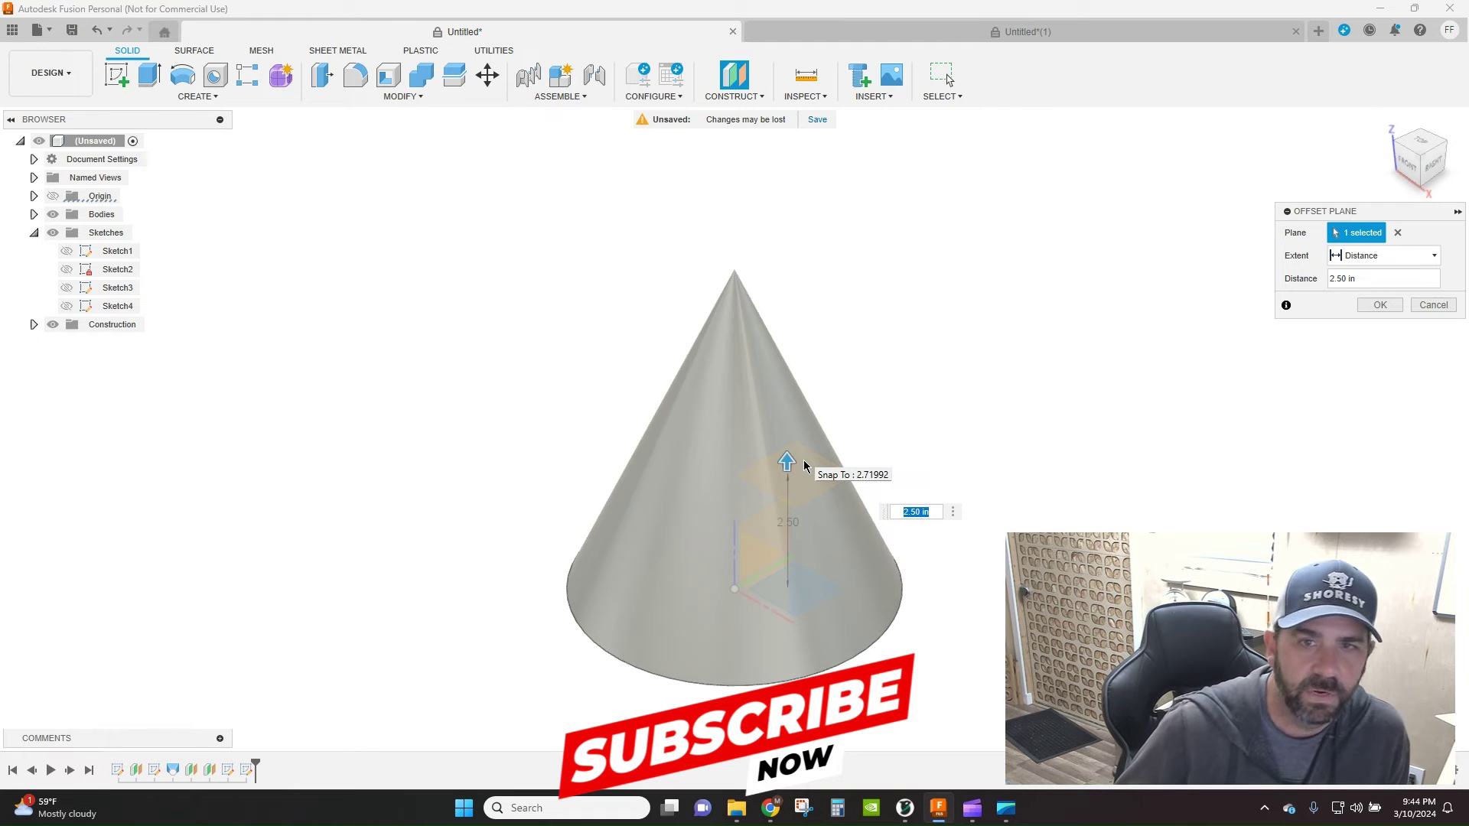
click(1433, 304)
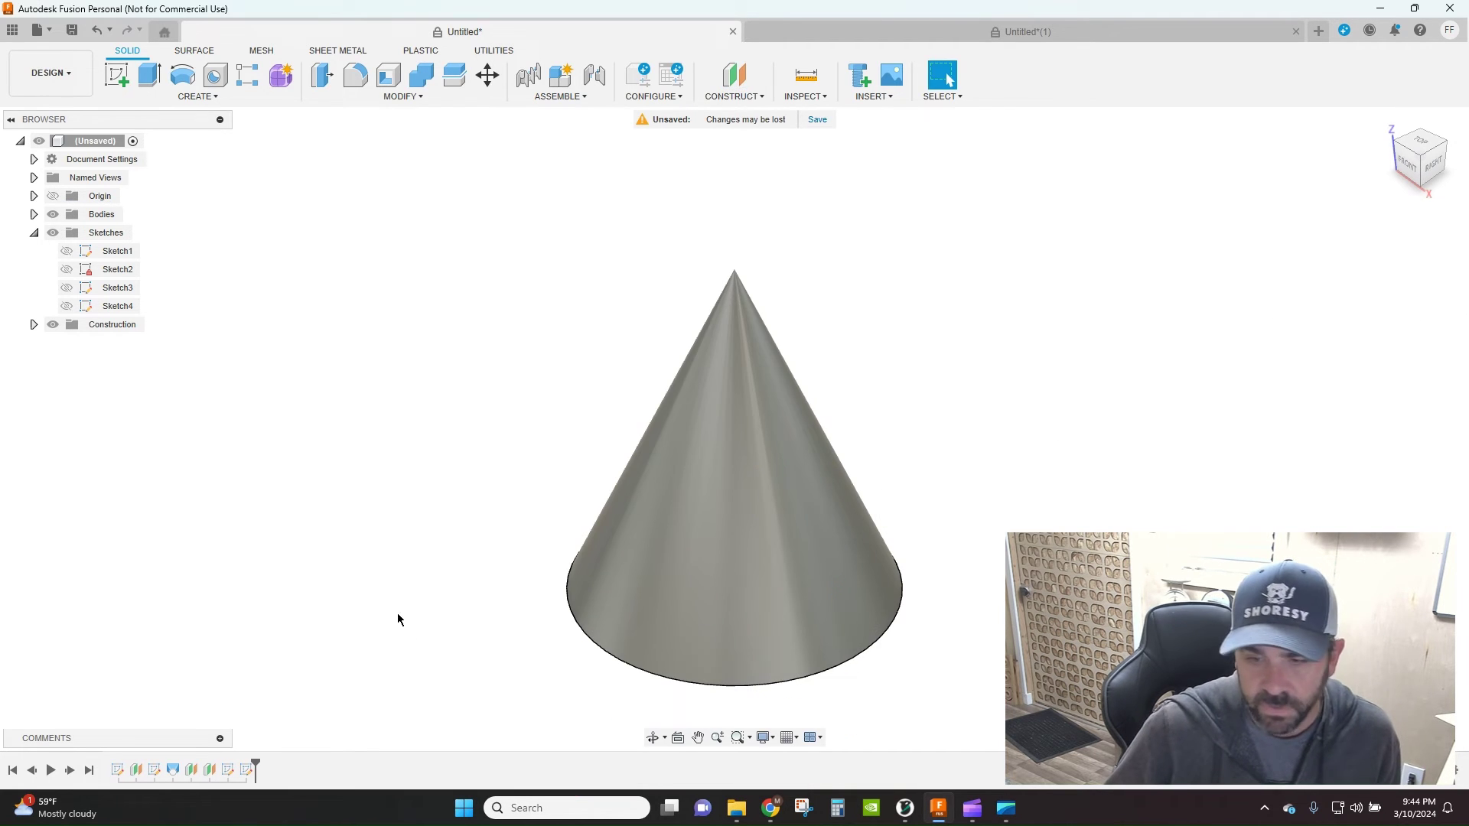
Step: Show Sketch3 and check it from the Front and Top views
click(66, 288)
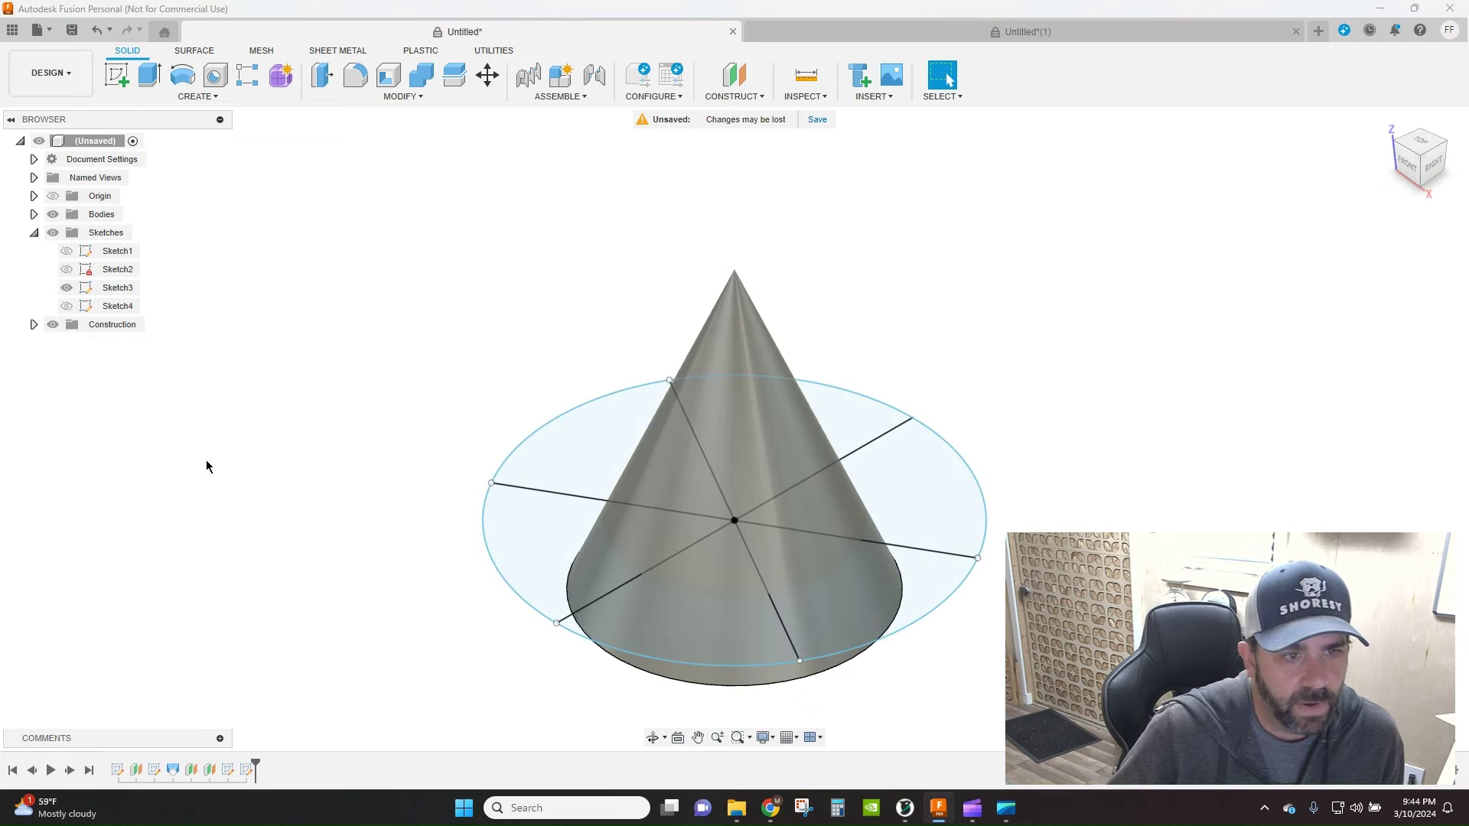
click(1407, 163)
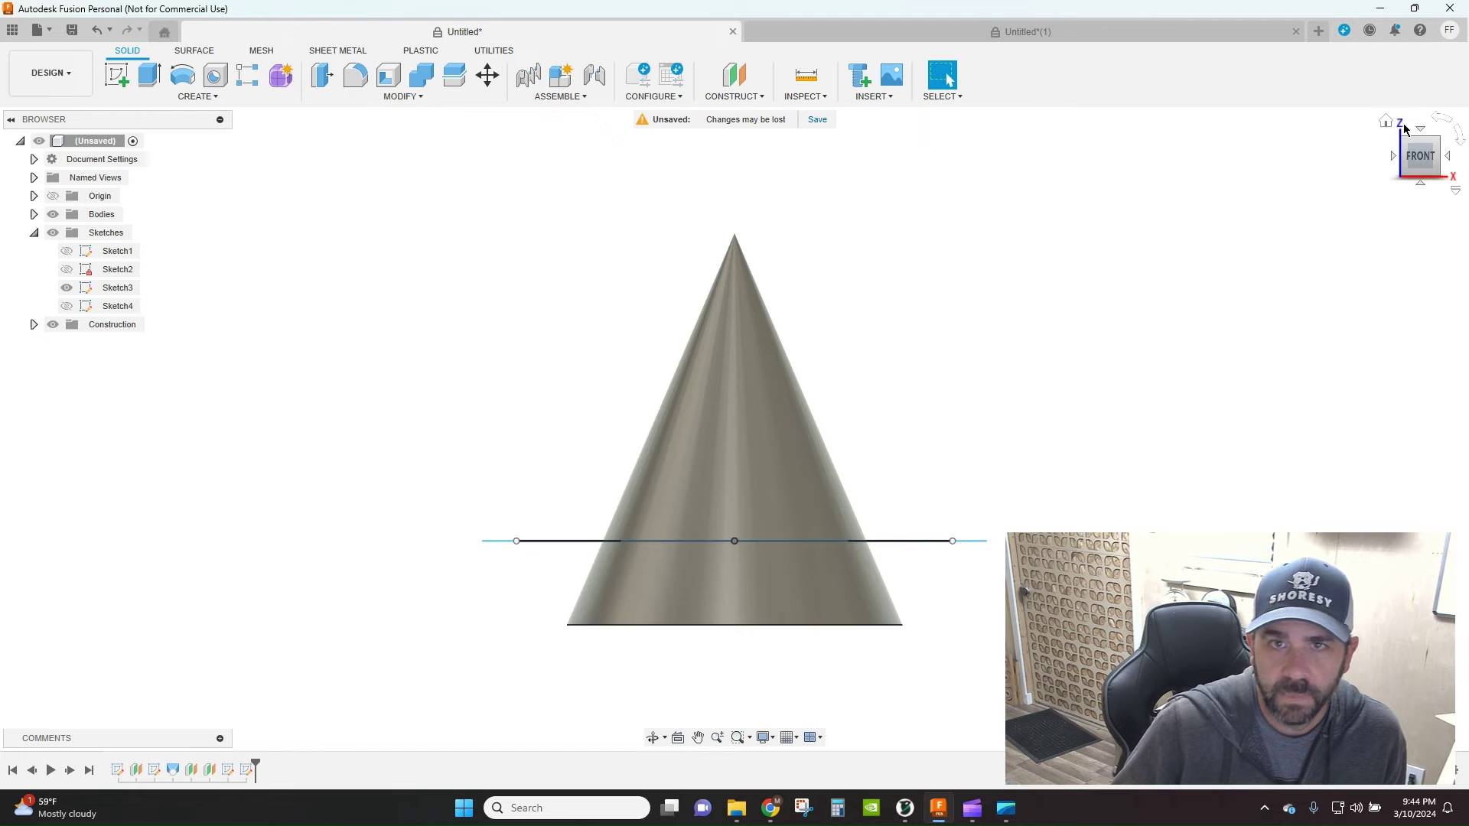
click(1386, 121)
click(1429, 144)
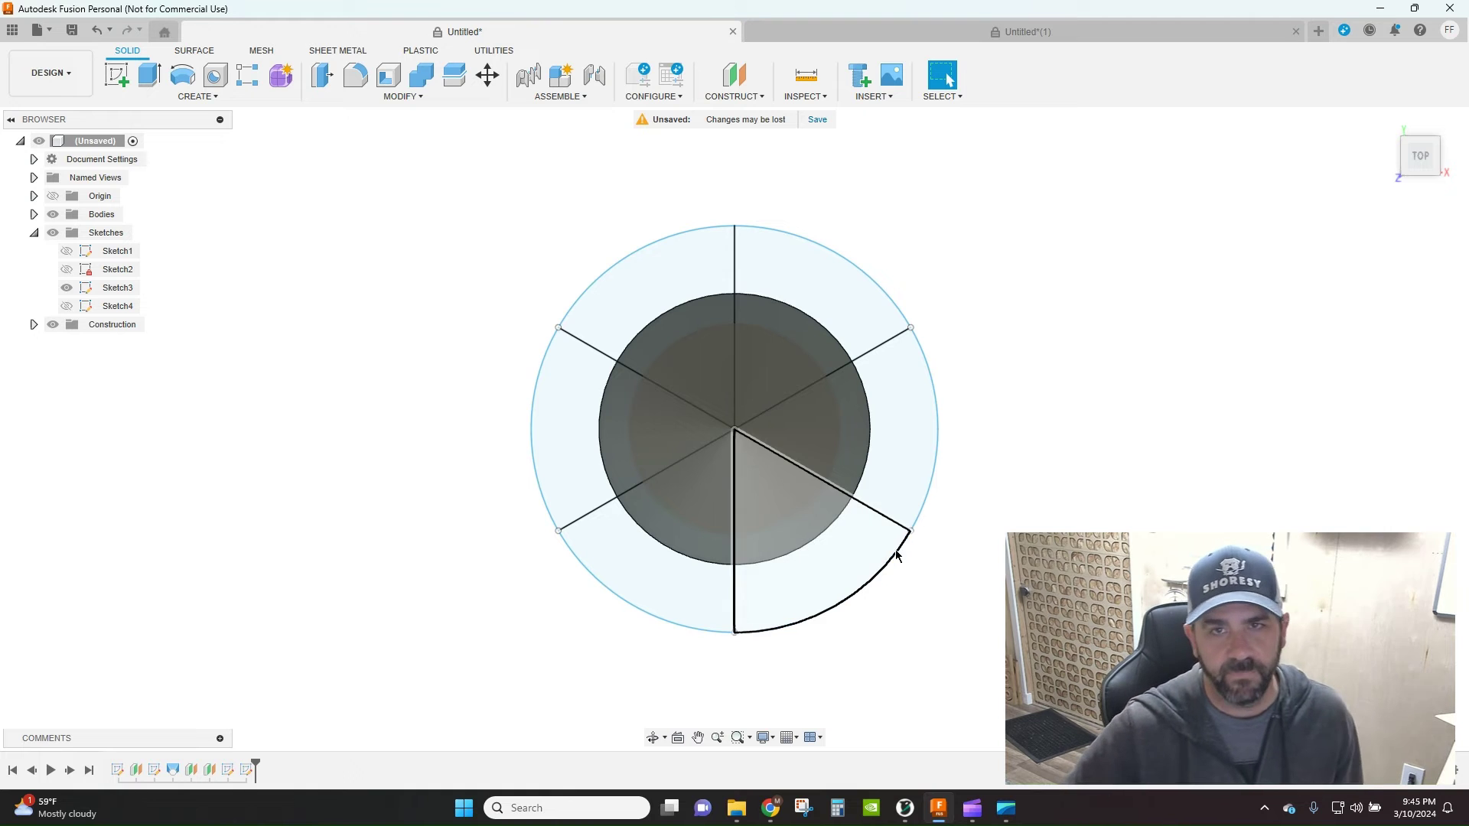
click(1386, 121)
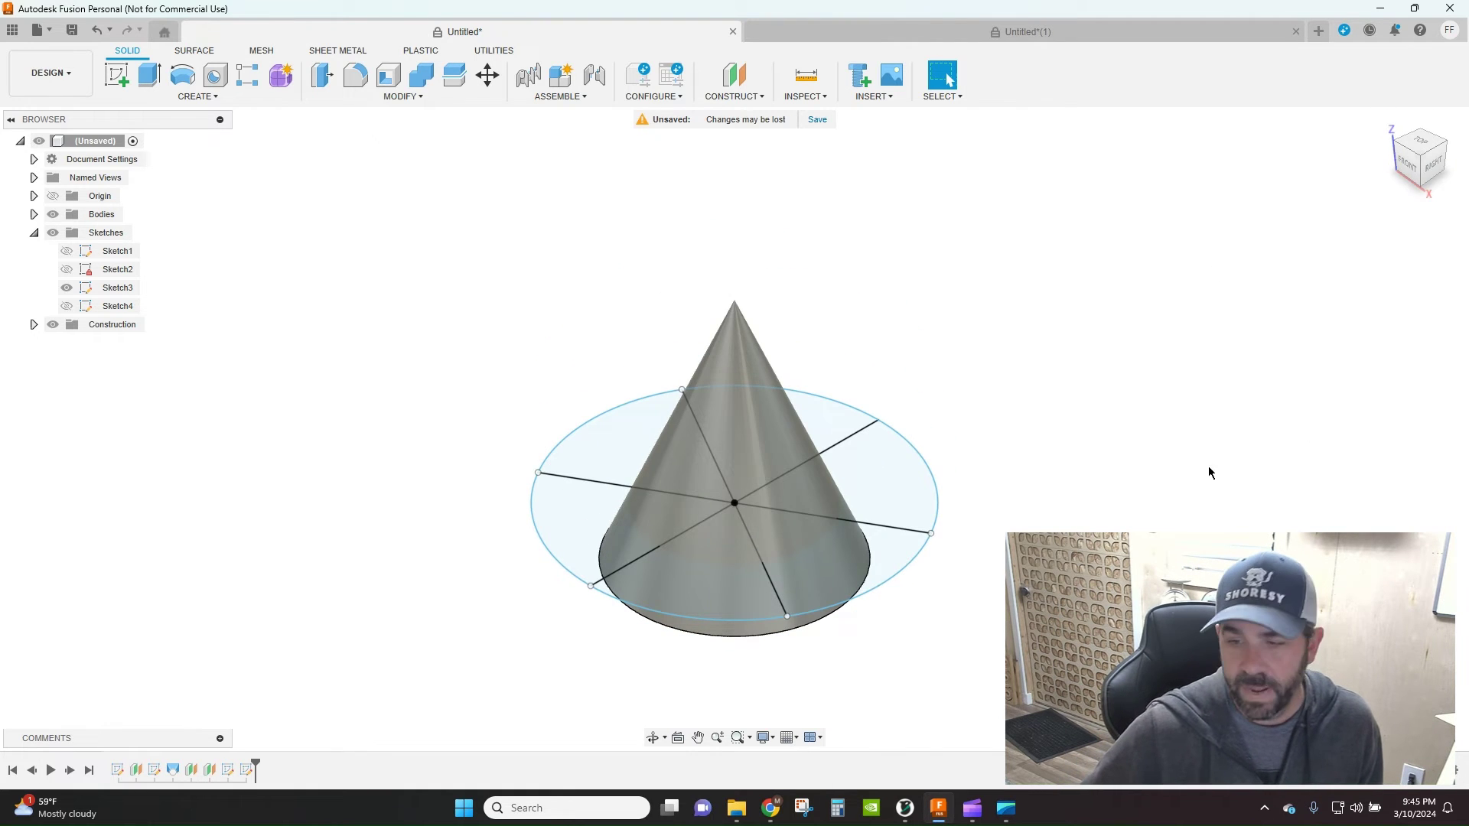
Step: Start a Pipe along two of Sketch3's radial lines
click(183, 74)
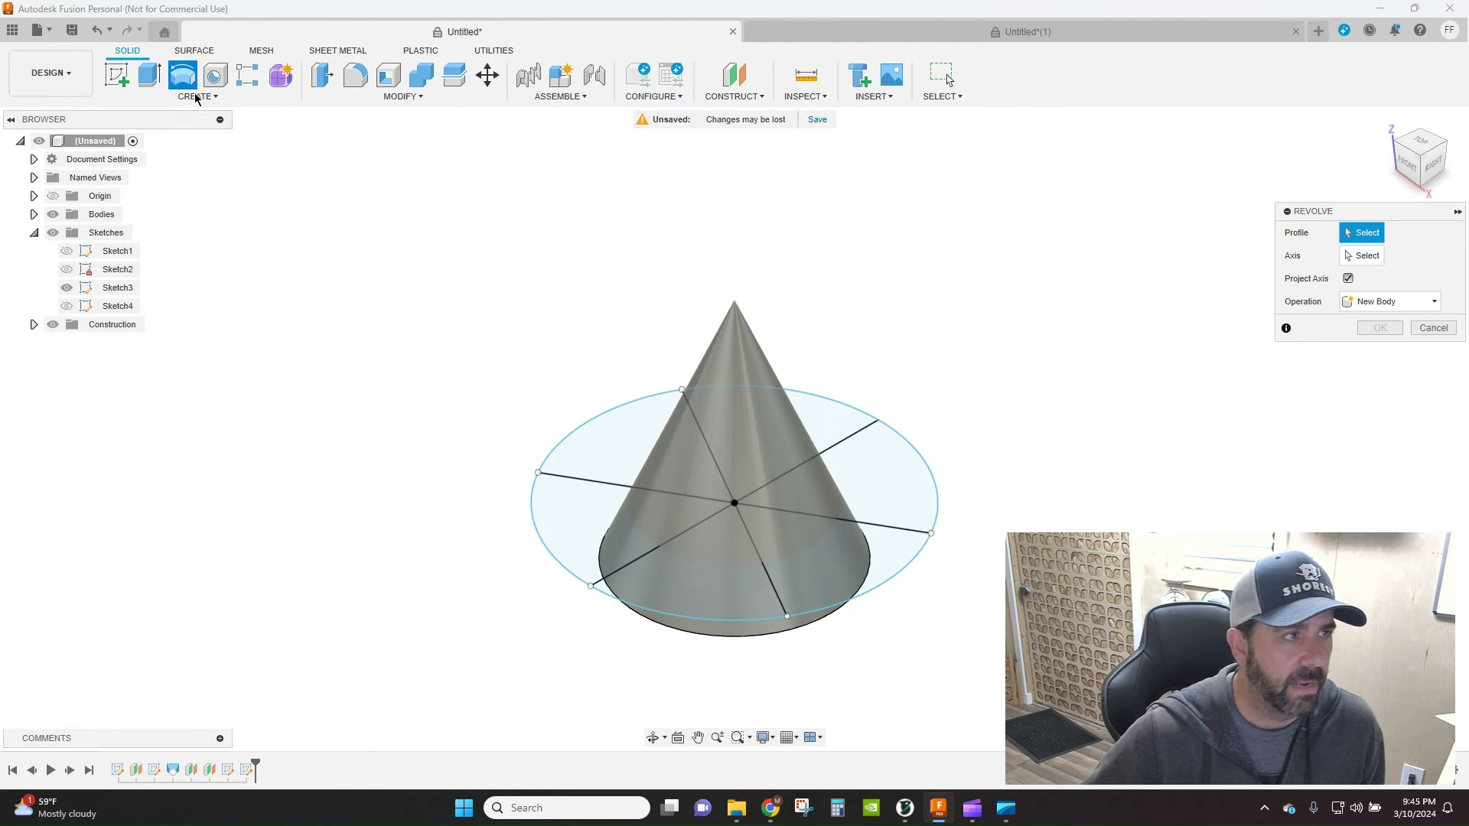
click(196, 96)
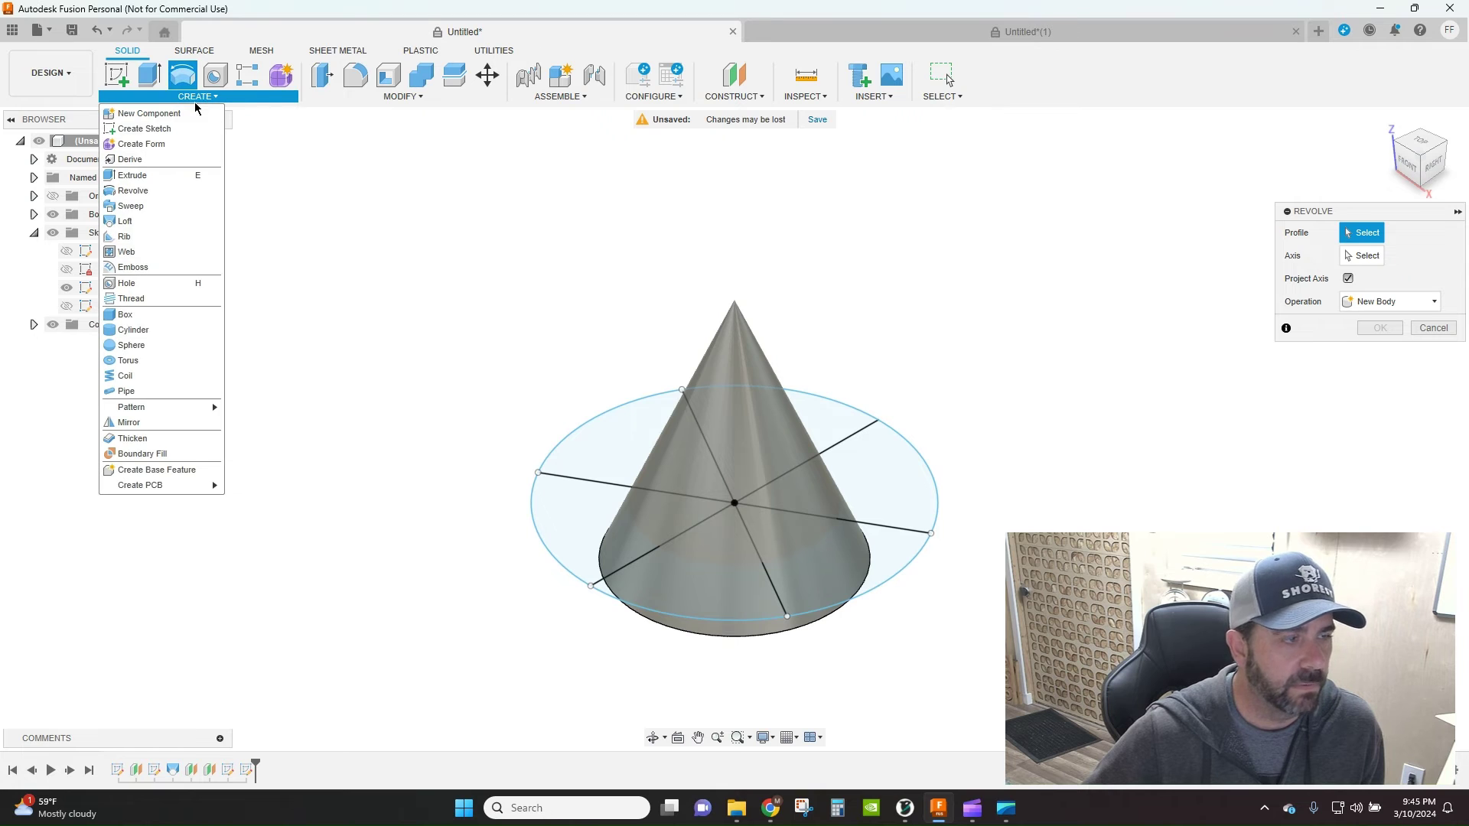
click(175, 392)
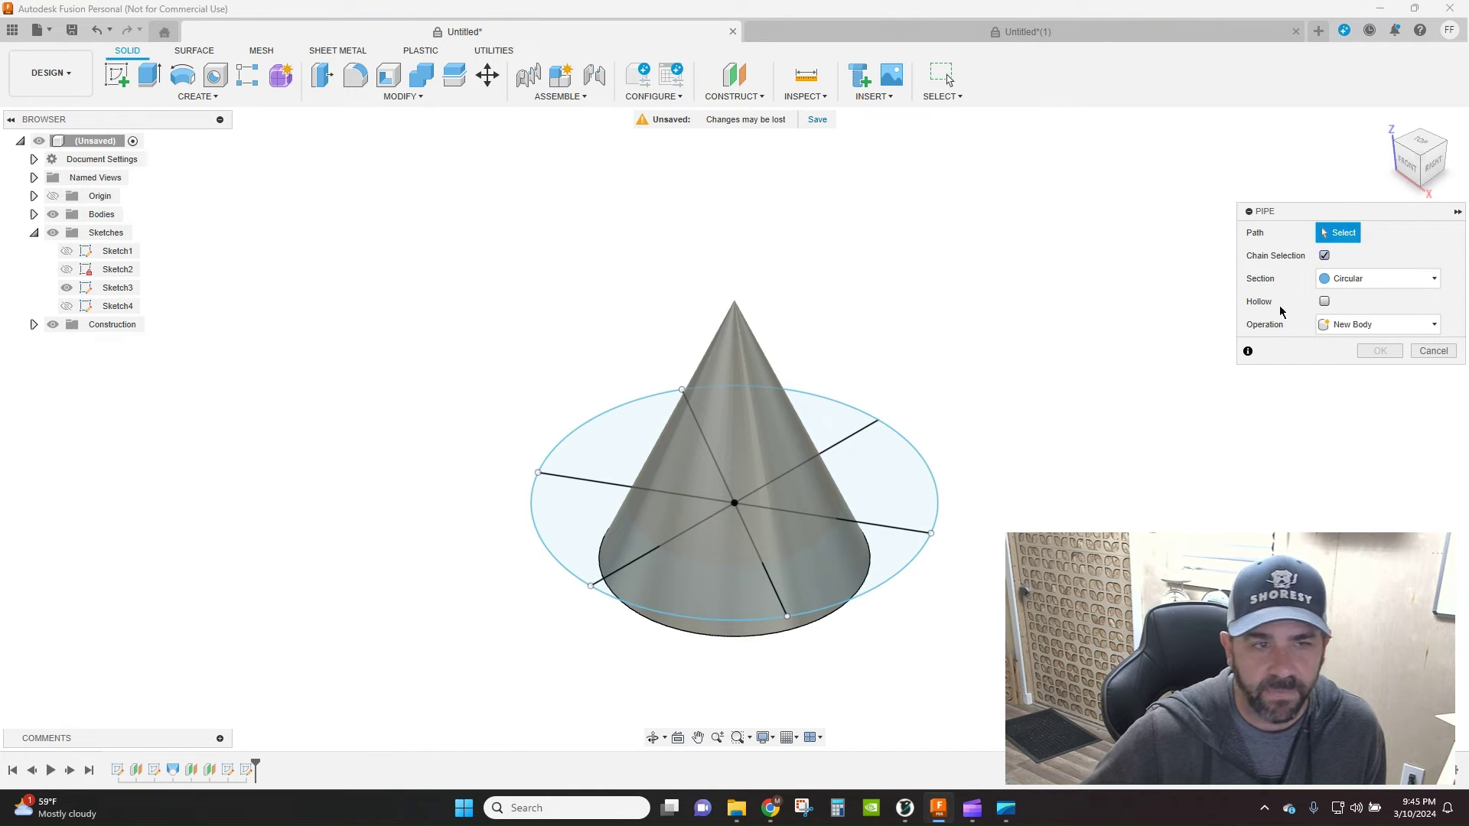
click(857, 432)
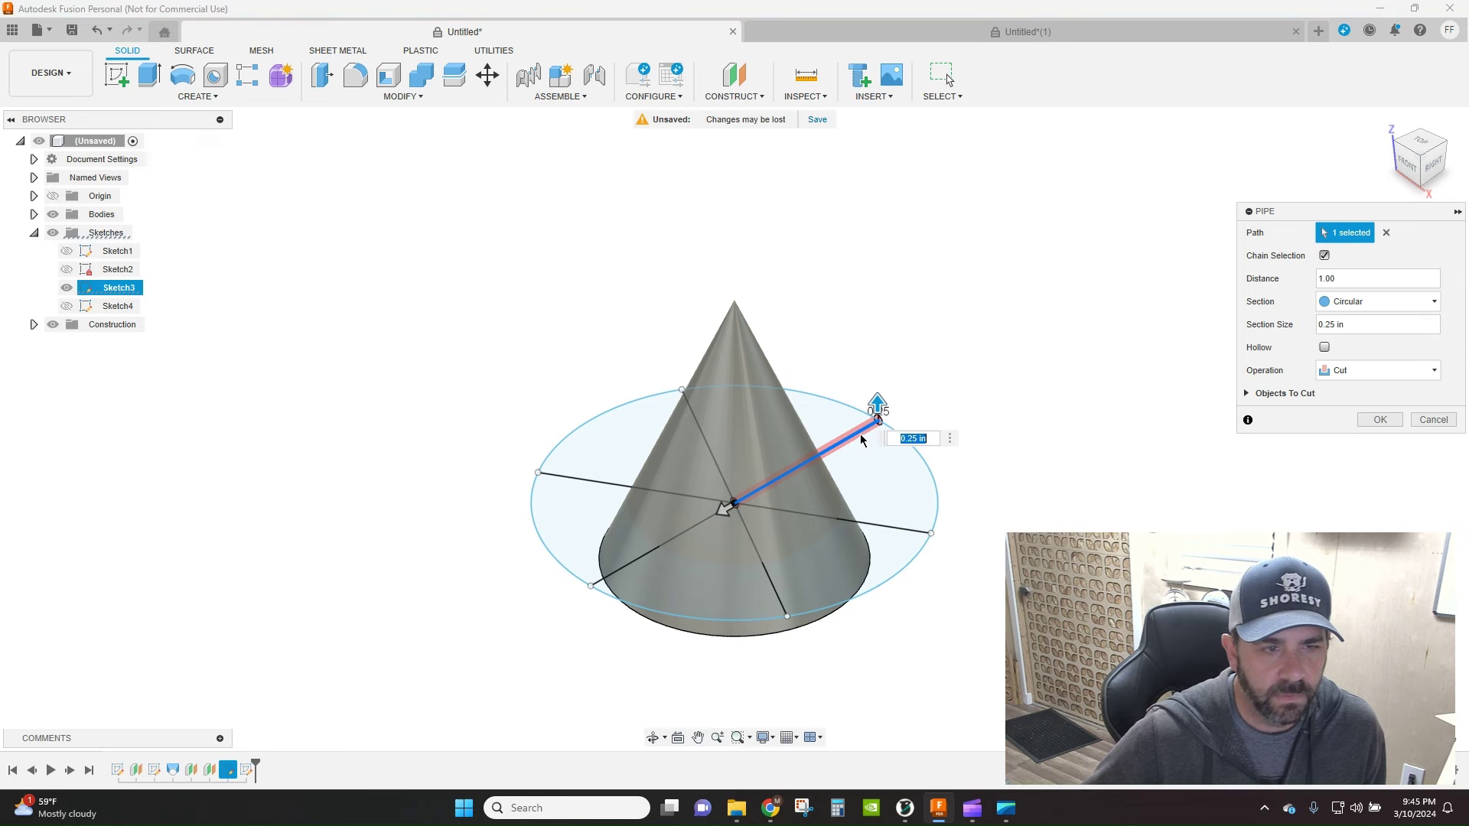
click(888, 528)
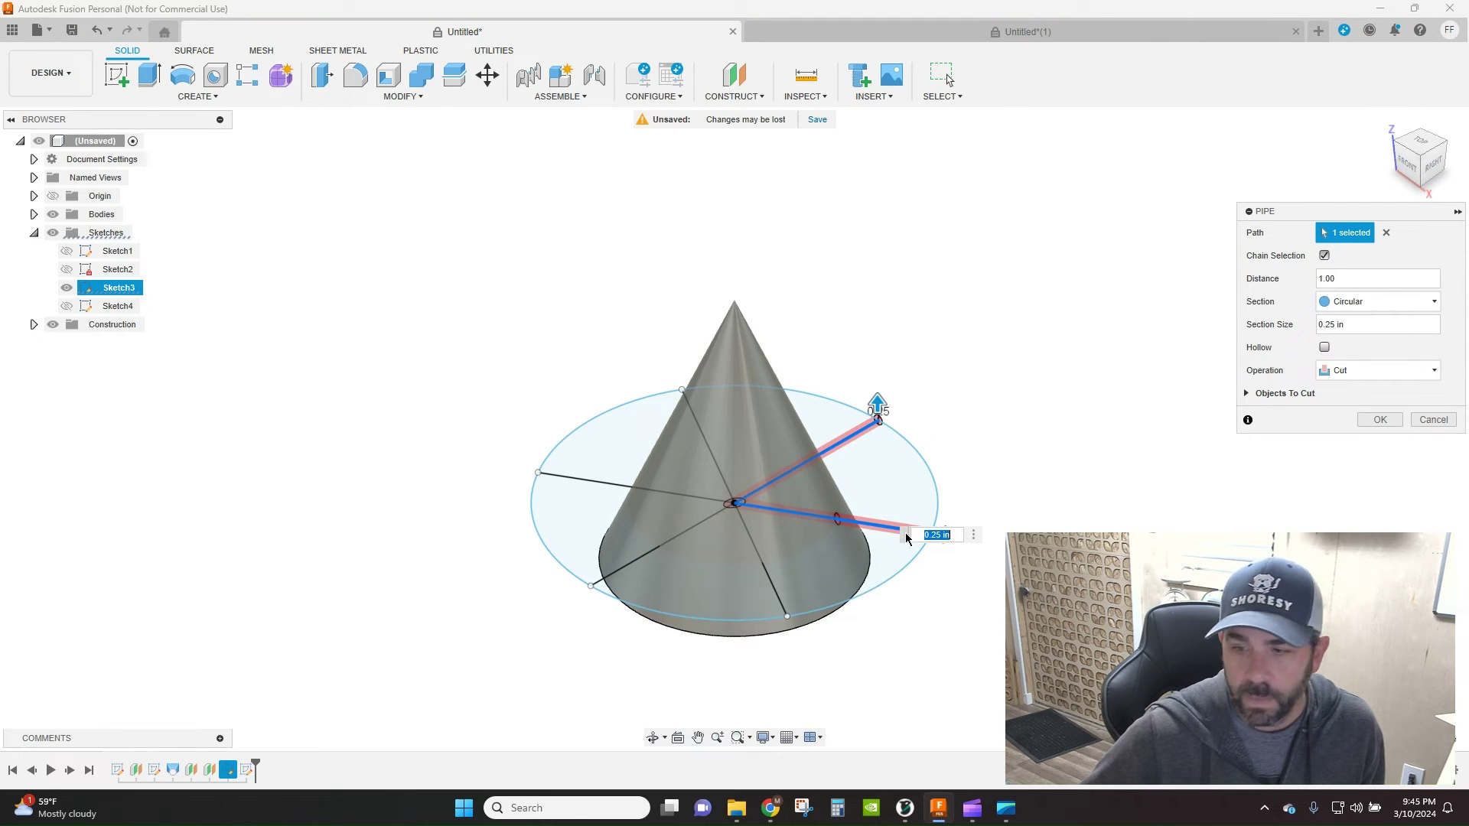
Step: Set the pipe distance and finish the 0.25 in cut through the cone
scroll(732, 506, up, 5)
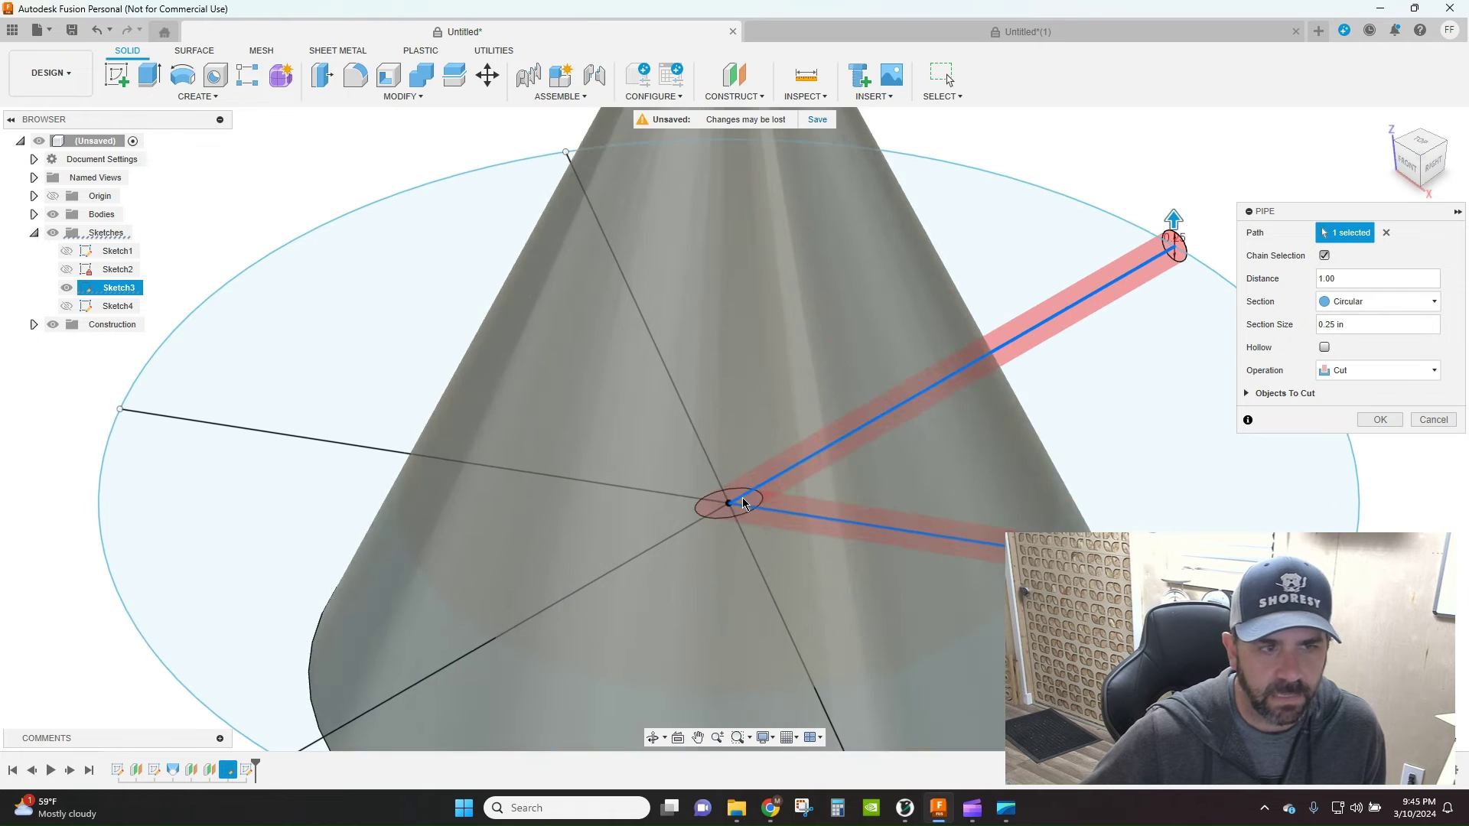
scroll(1169, 299, up, 2)
scroll(1147, 314, down, 6)
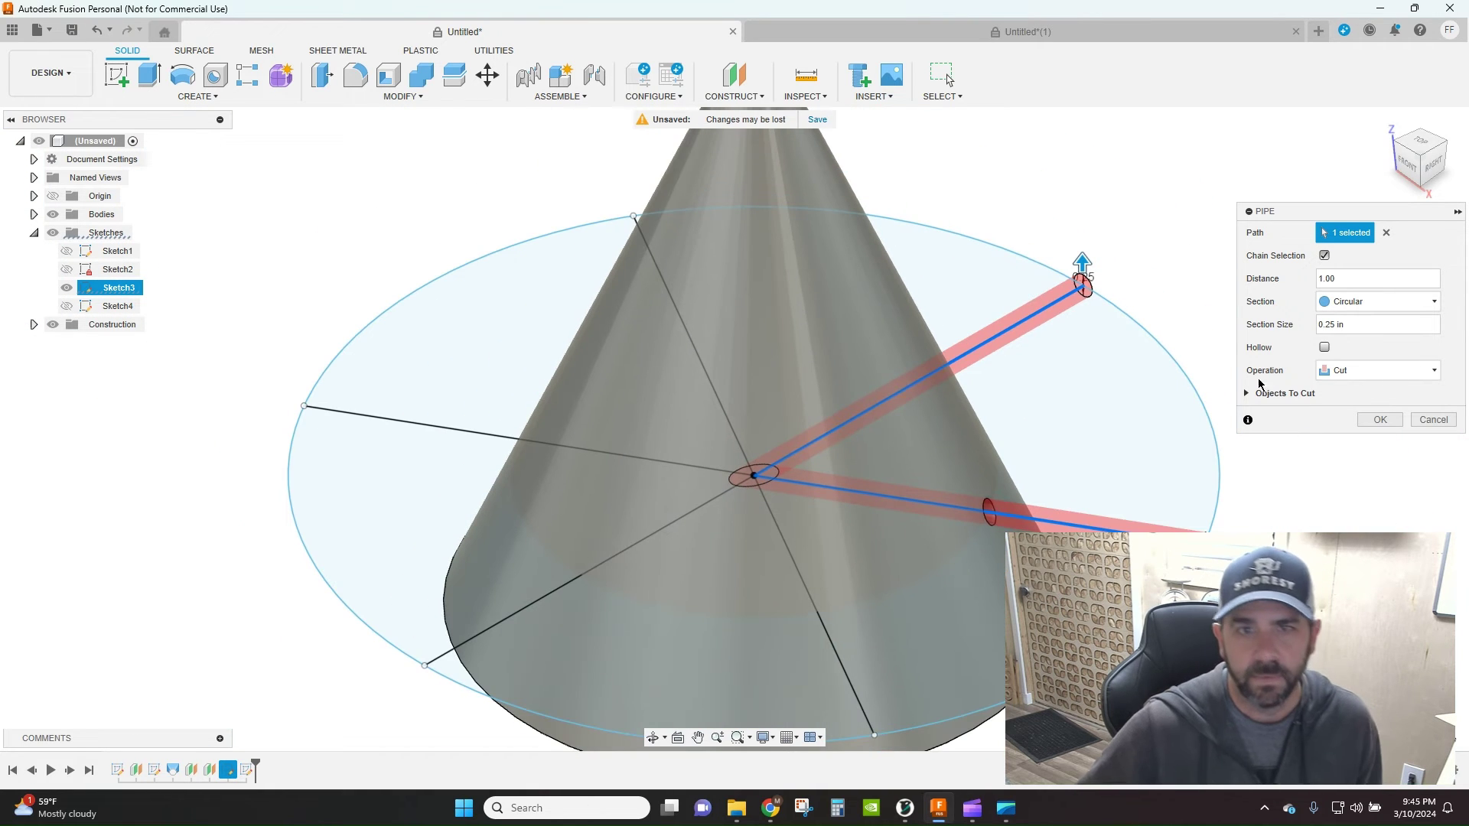
click(1359, 280)
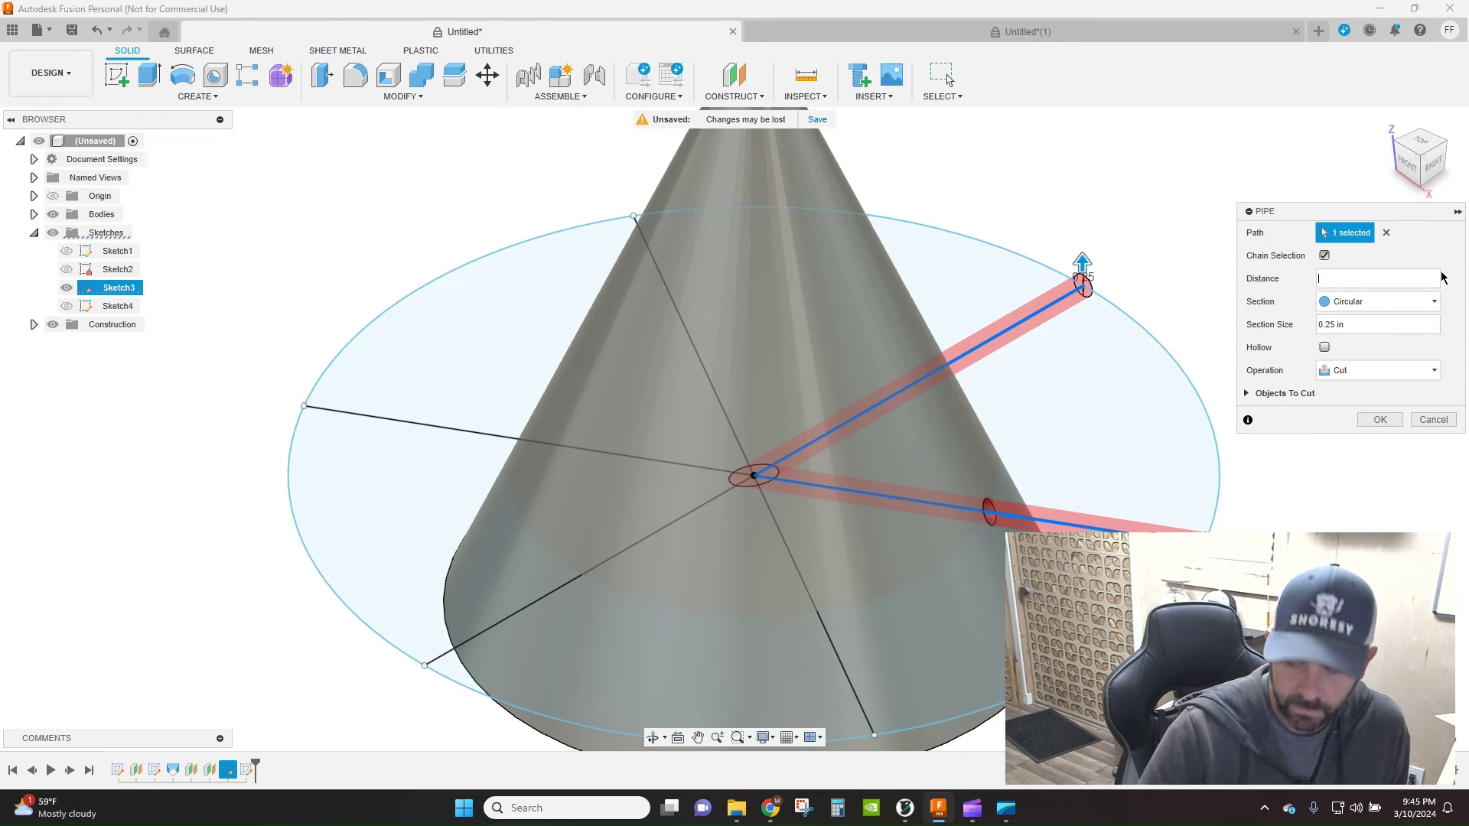
key(Return)
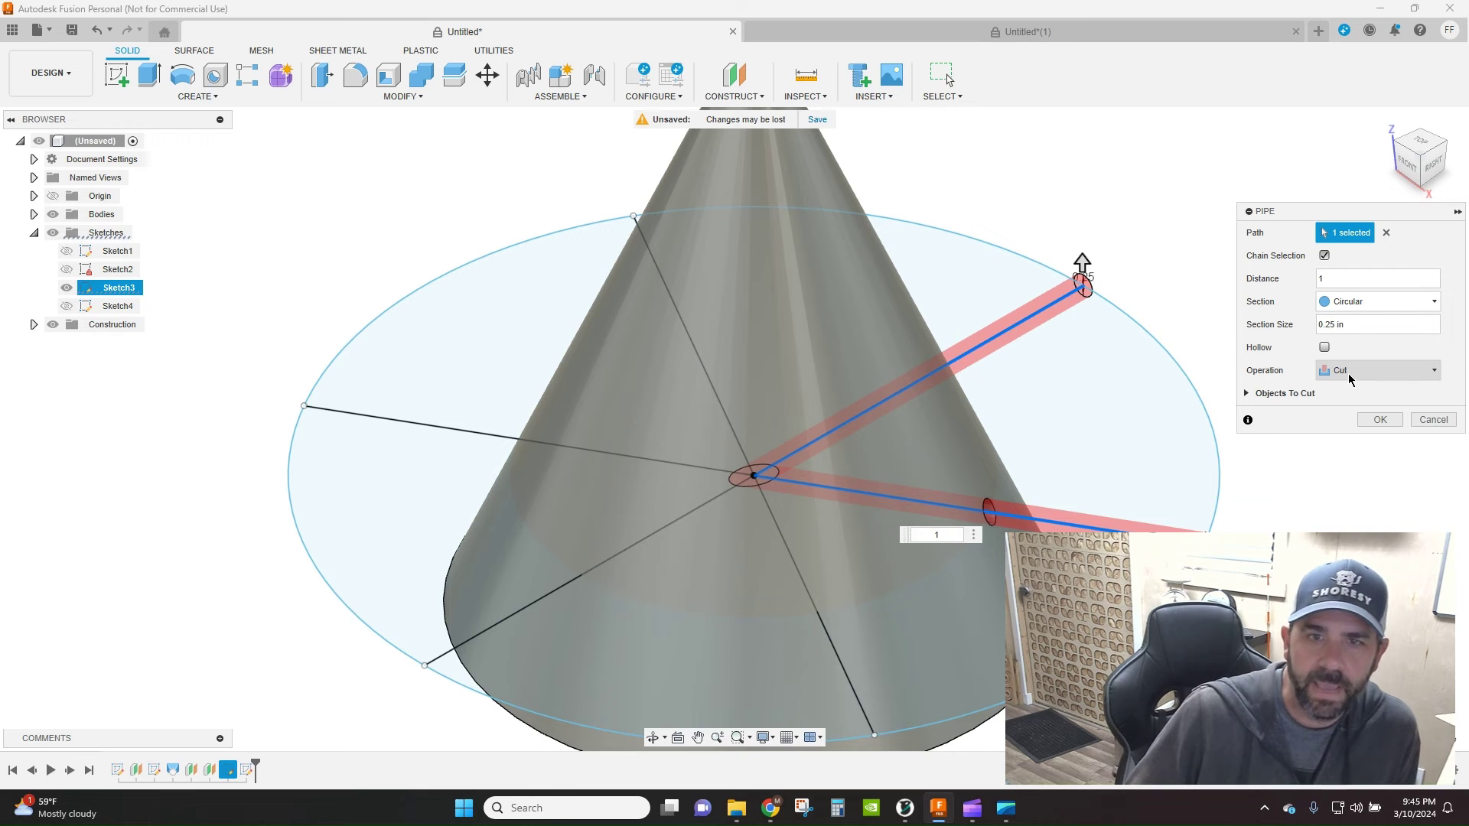
click(1380, 419)
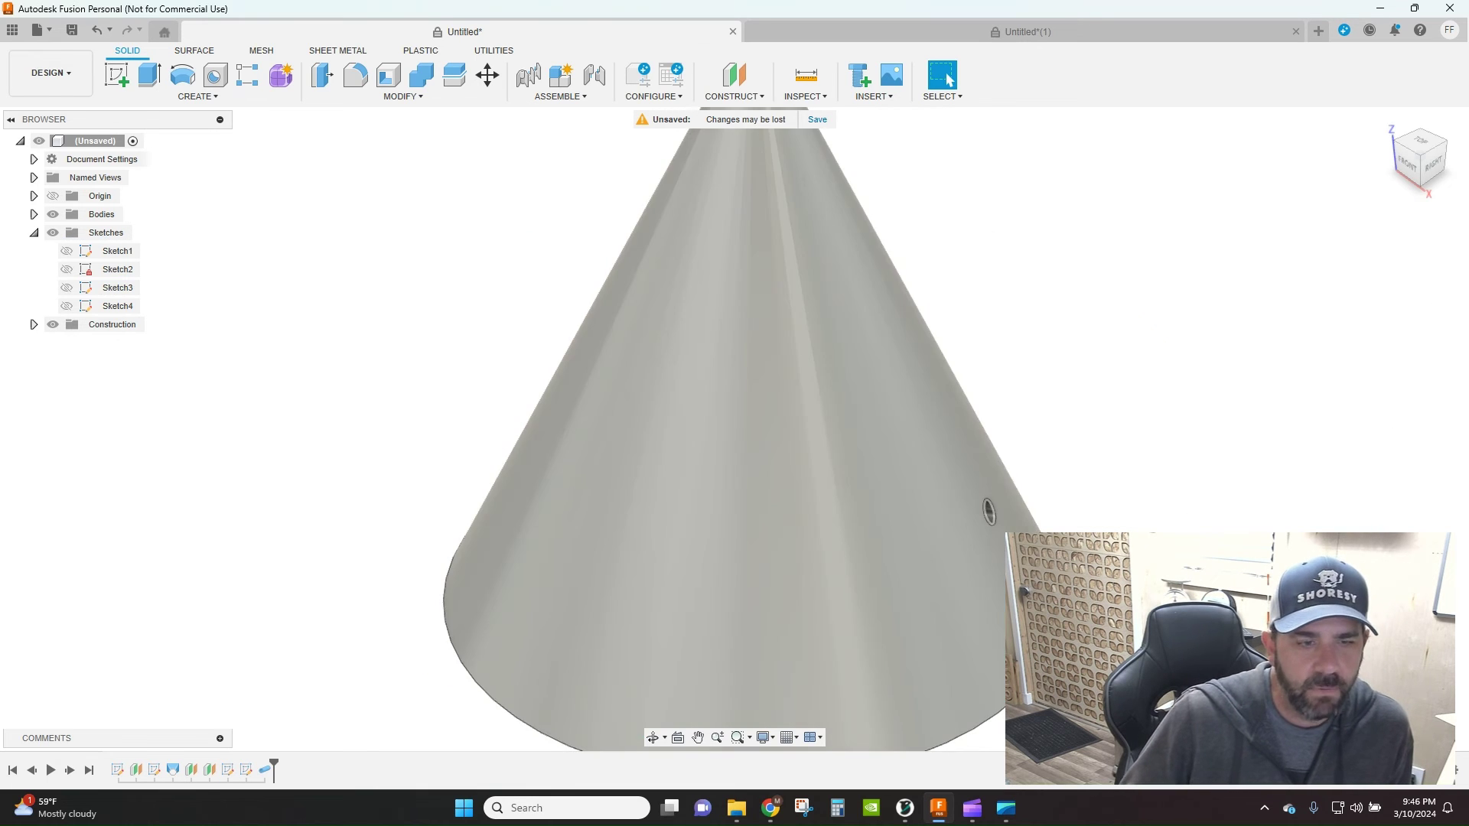
Step: Pipe-cut a 0.25 in hole along another Sketch3 line
click(183, 98)
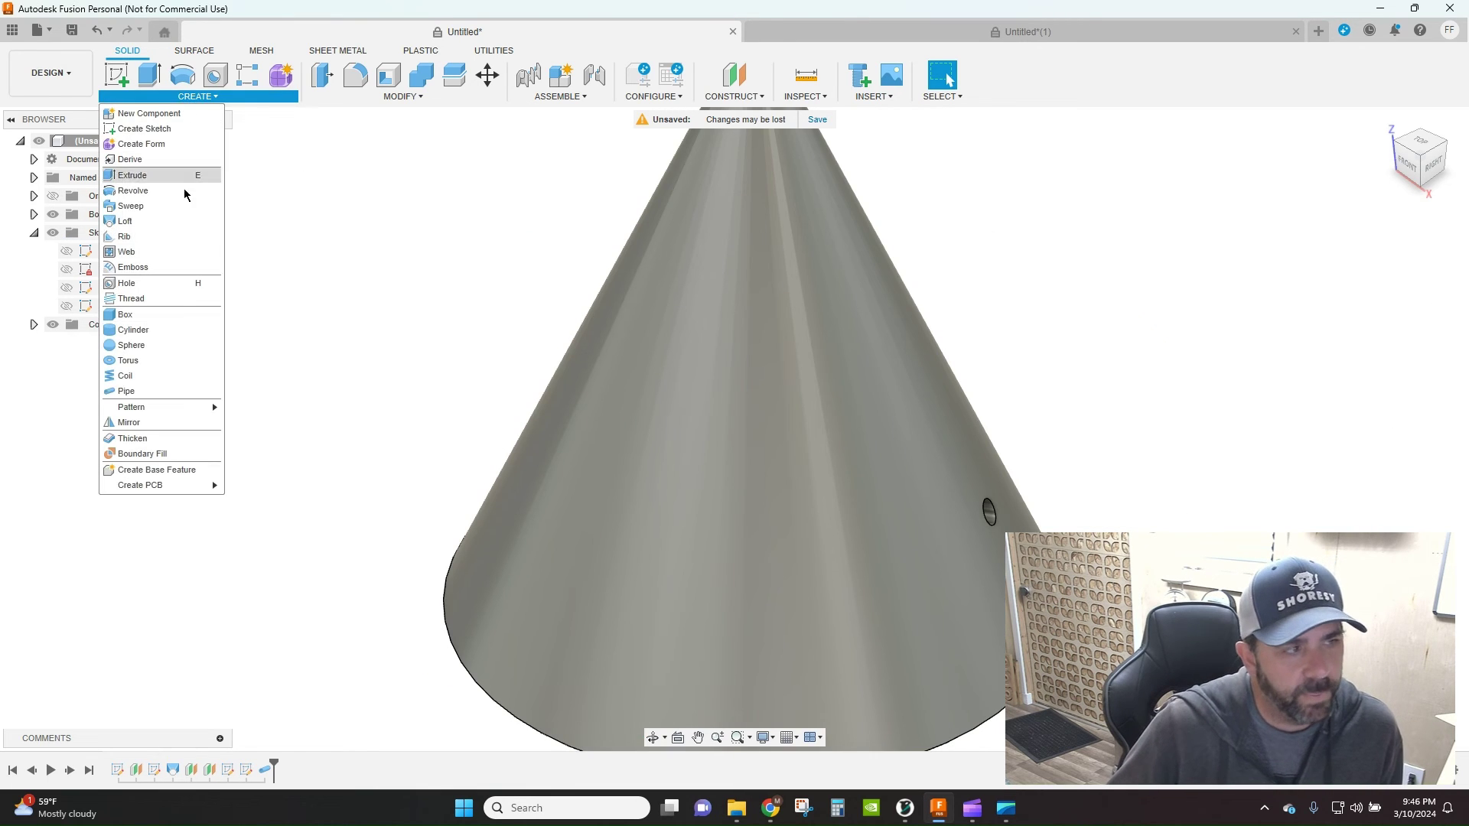
click(166, 393)
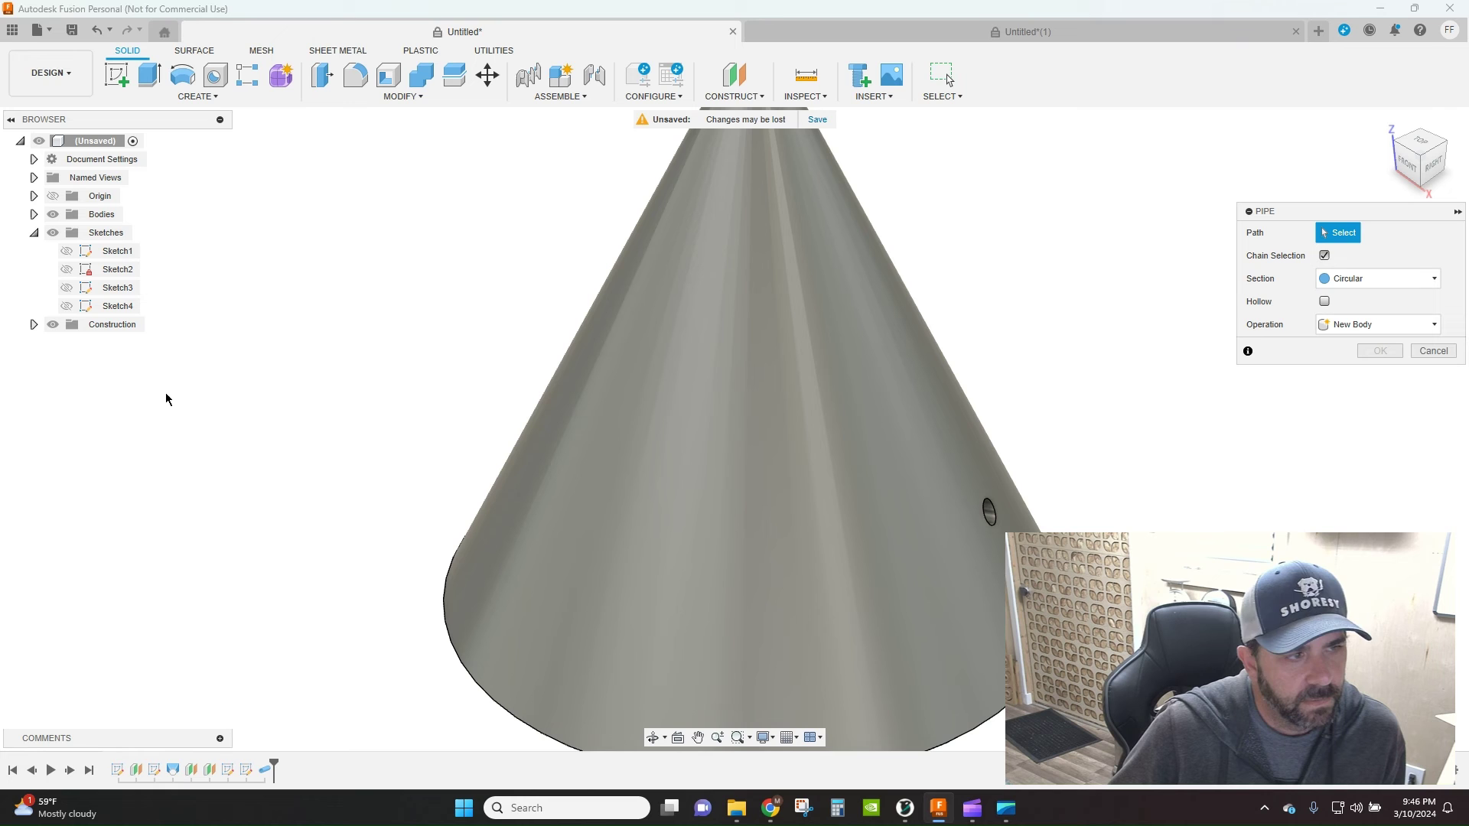
click(67, 288)
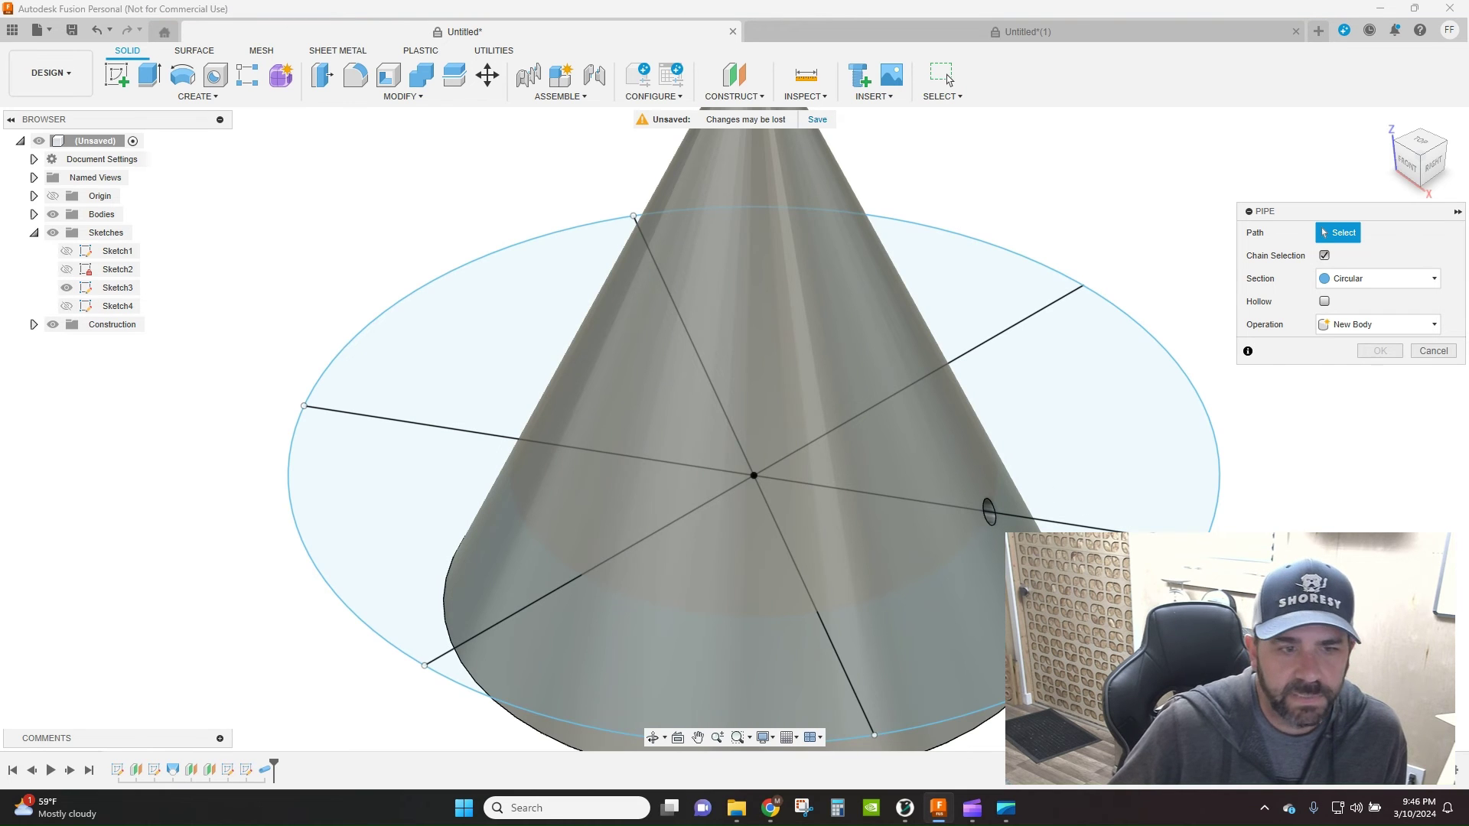
click(848, 672)
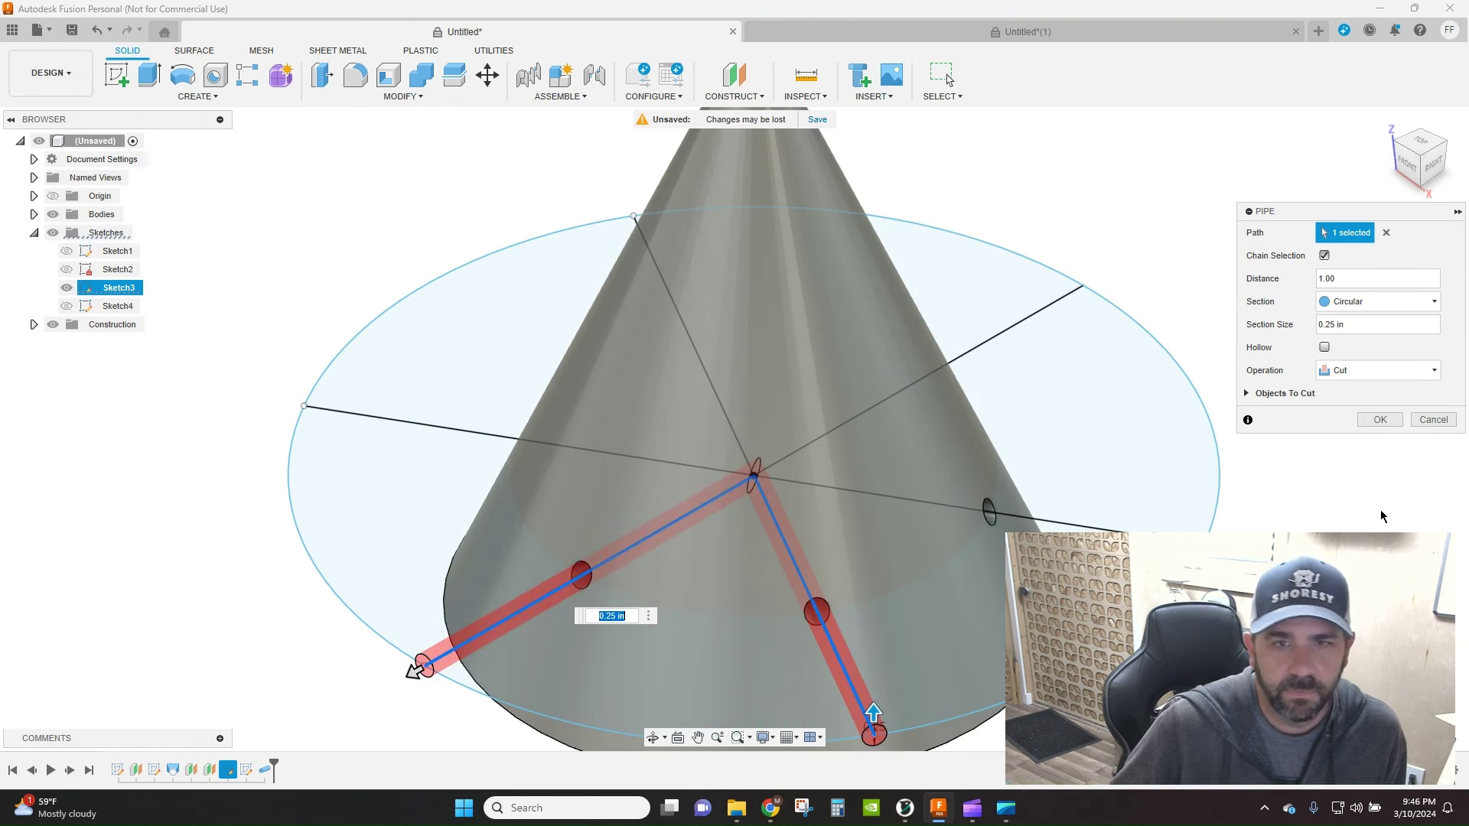
click(1377, 420)
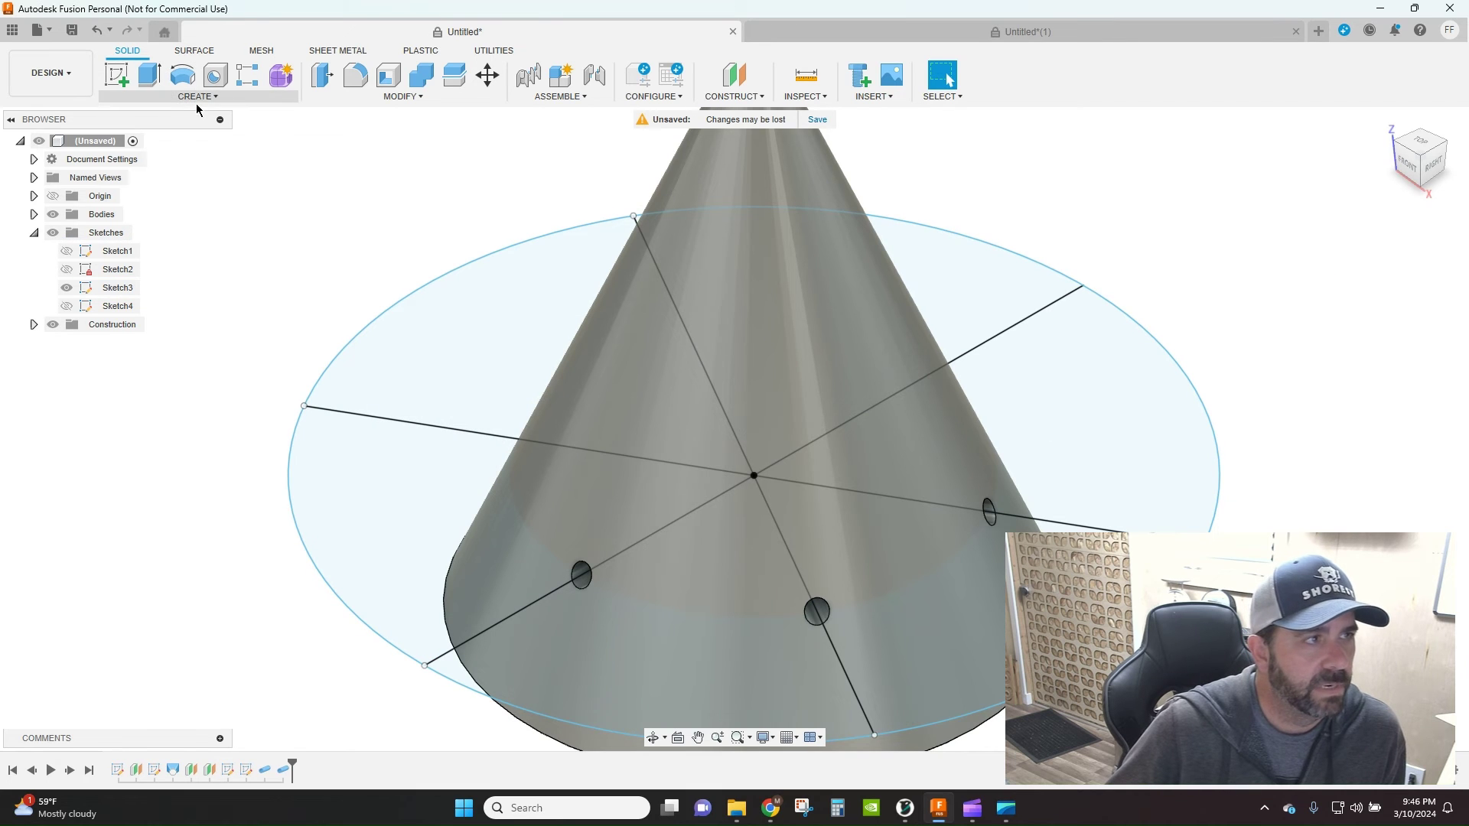
Step: Pipe-cut along the left Sketch3 line, then hide Sketch3
click(198, 97)
click(150, 392)
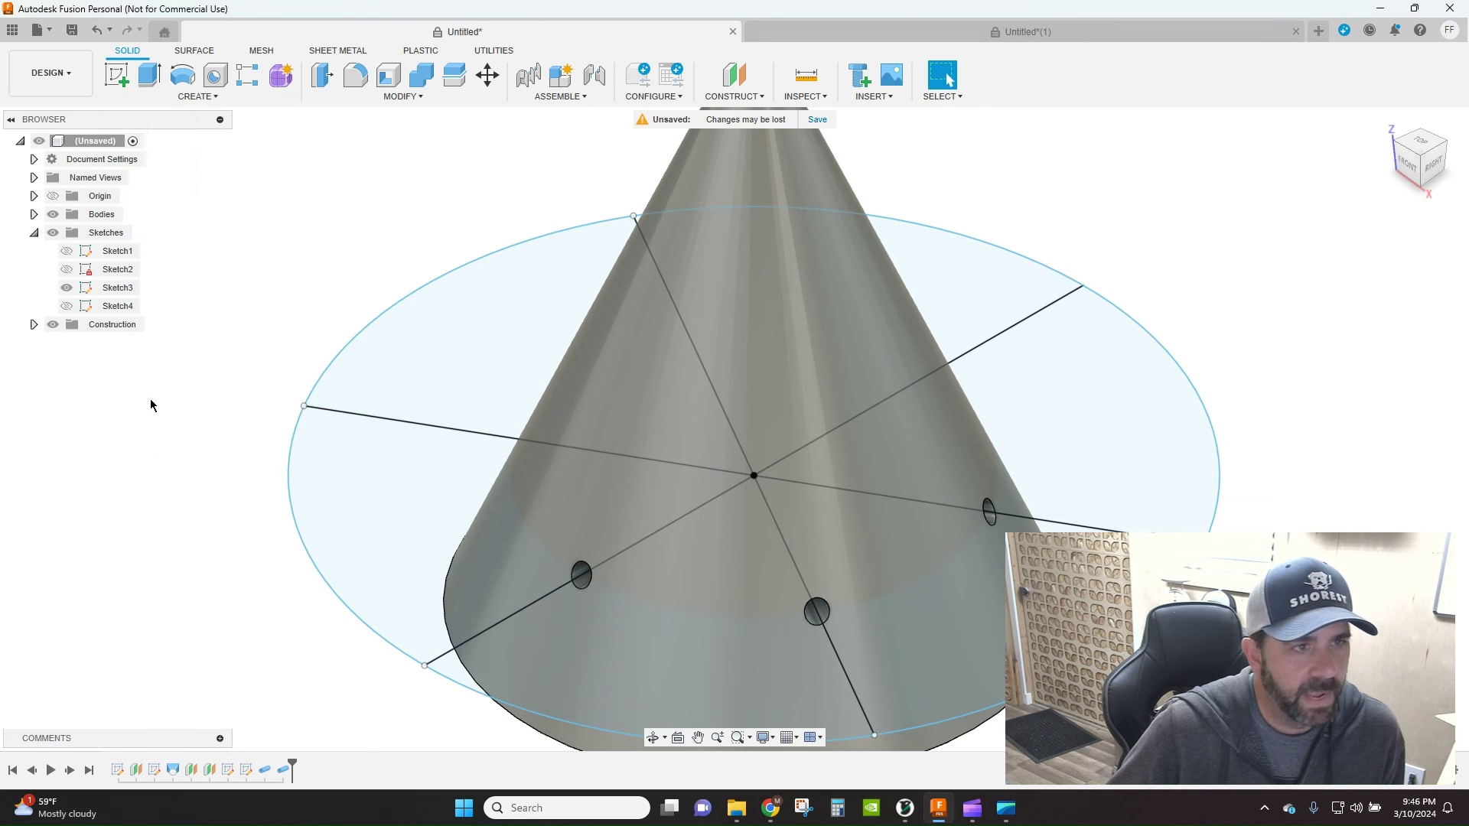
click(401, 427)
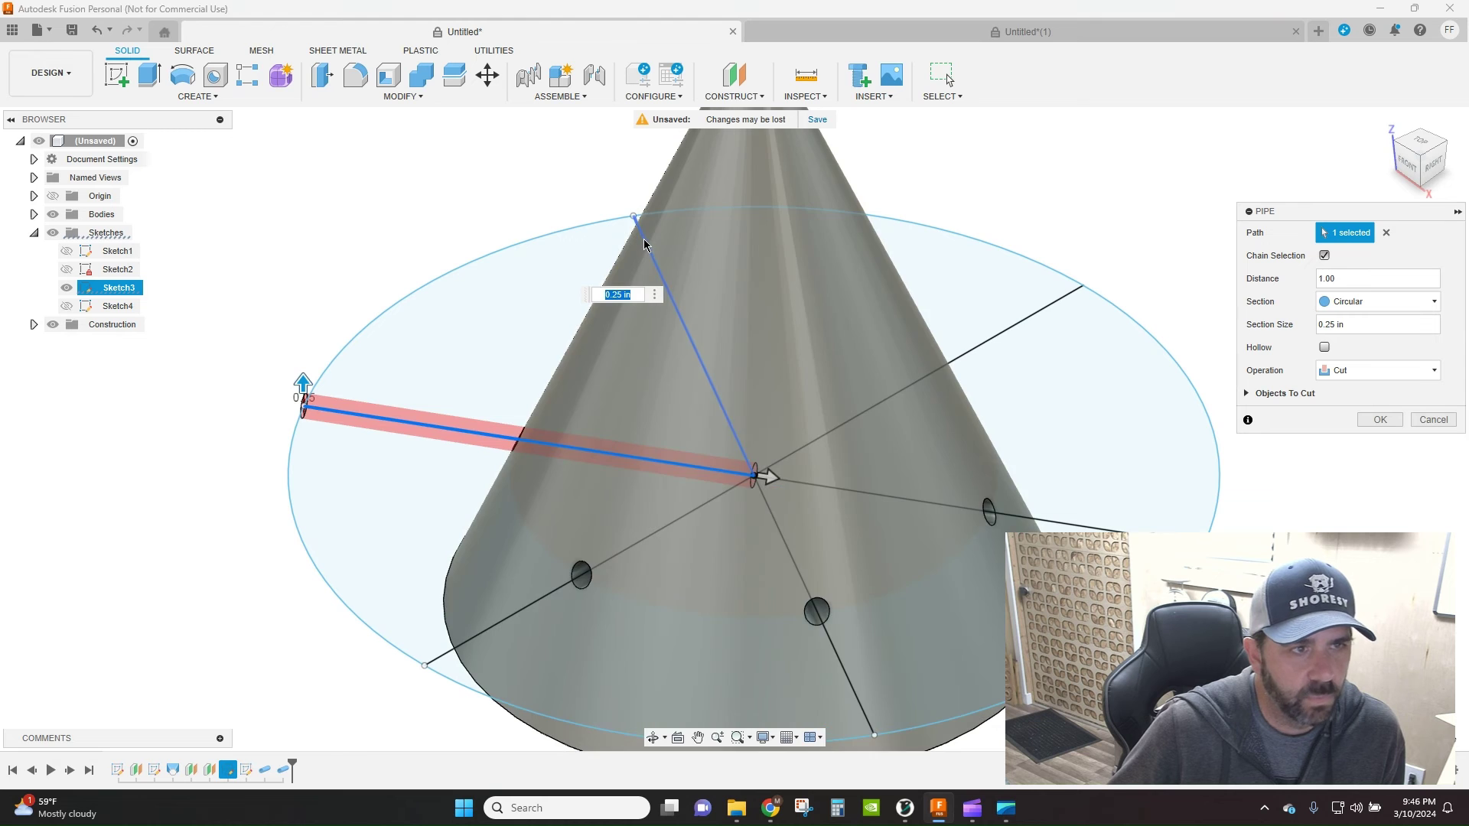
click(1380, 420)
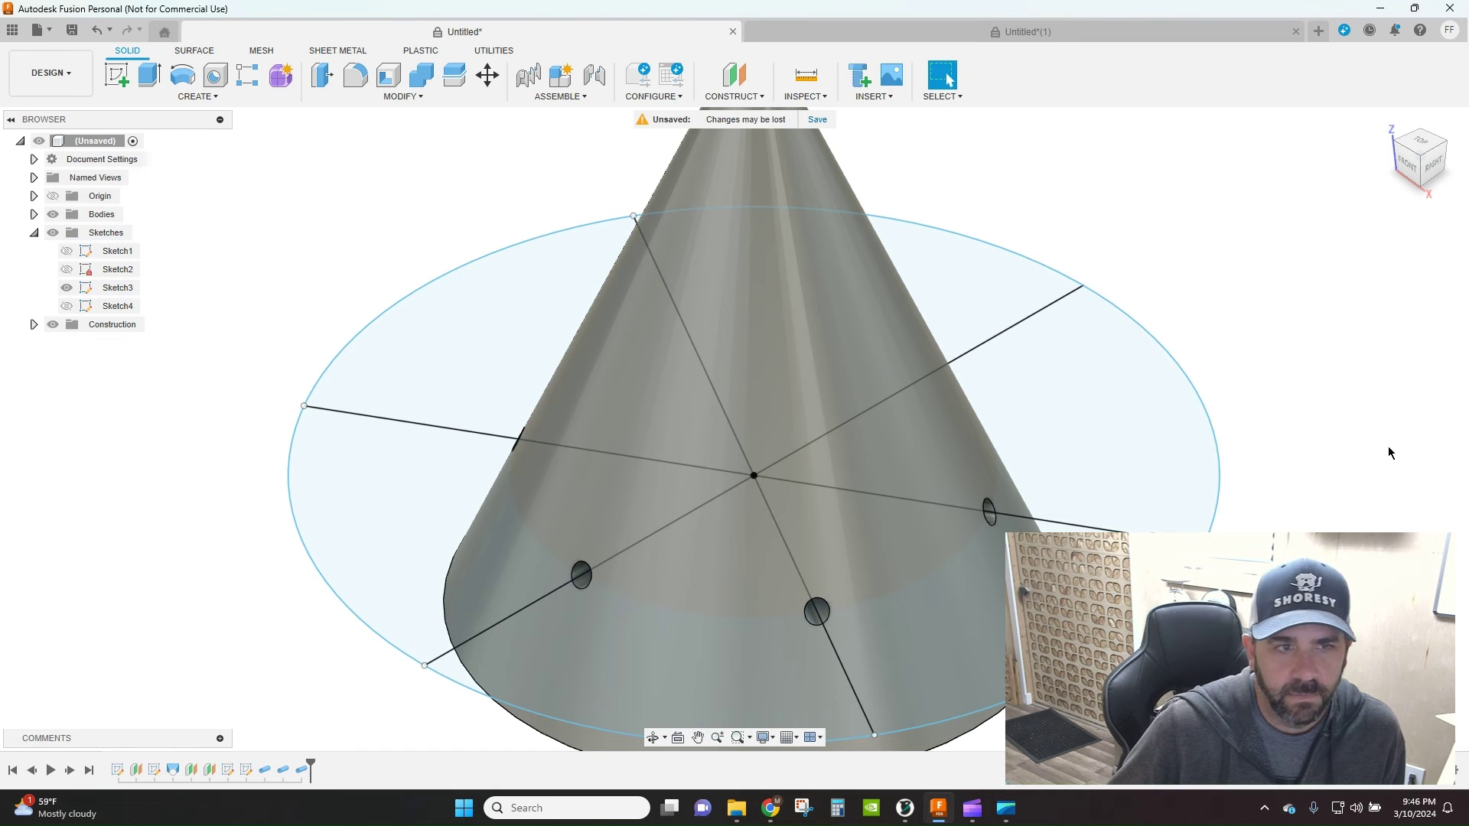
click(67, 287)
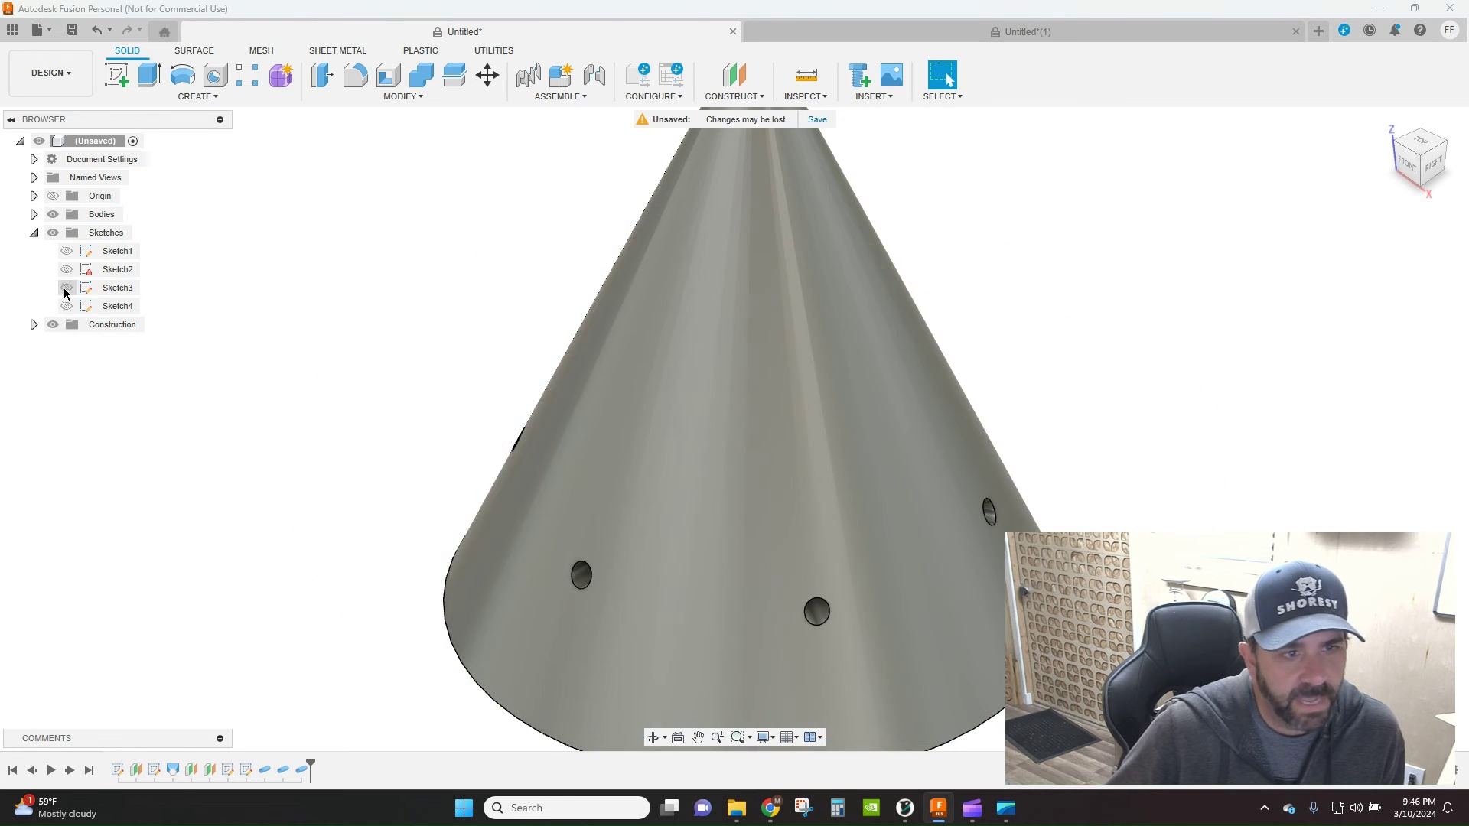
Step: Switch to the Front view of the cone
click(1406, 162)
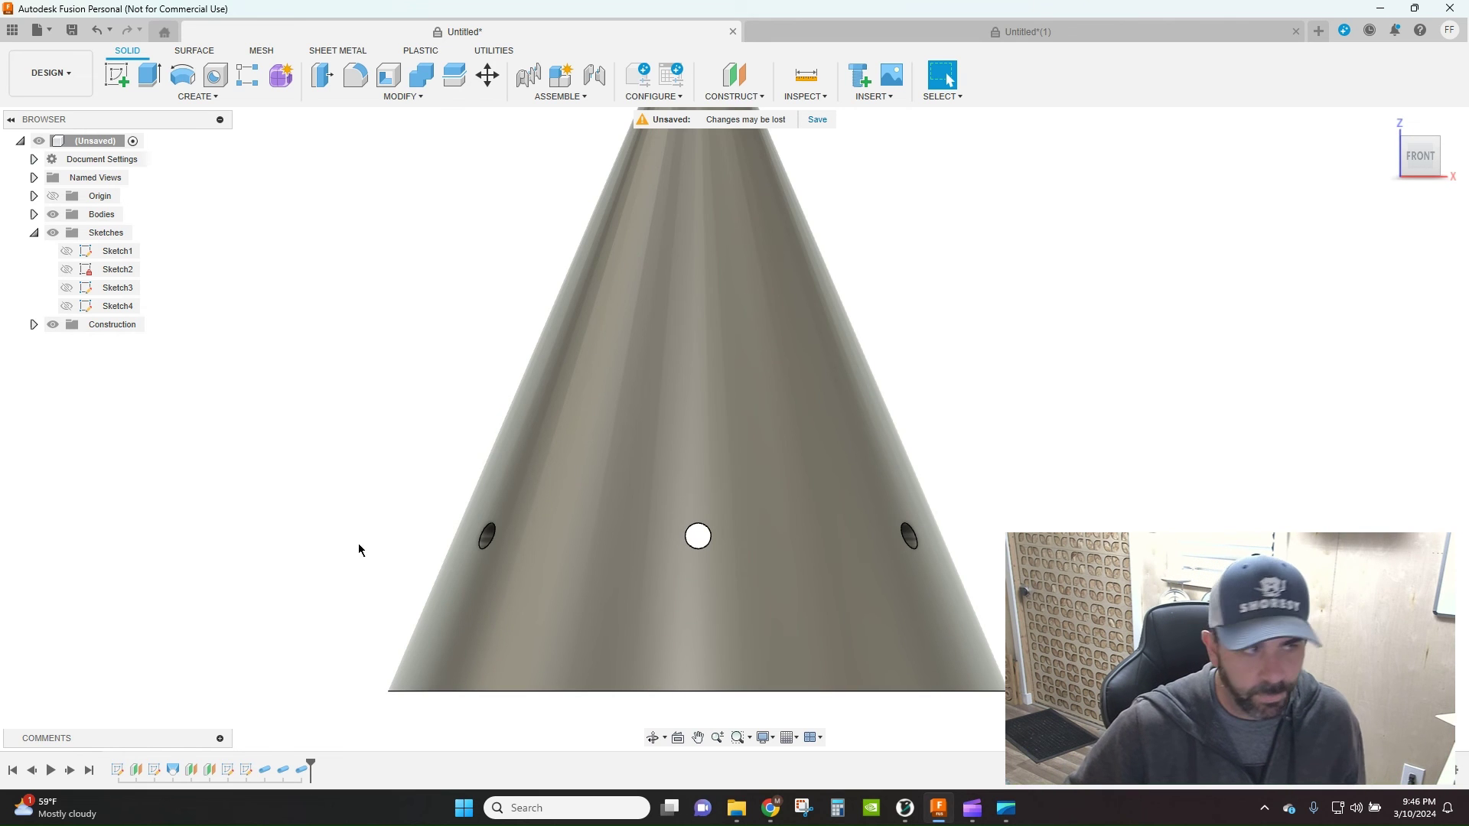
Step: Show Sketch4 and pipe-cut a 0.25 in hole along one of its lines
click(67, 306)
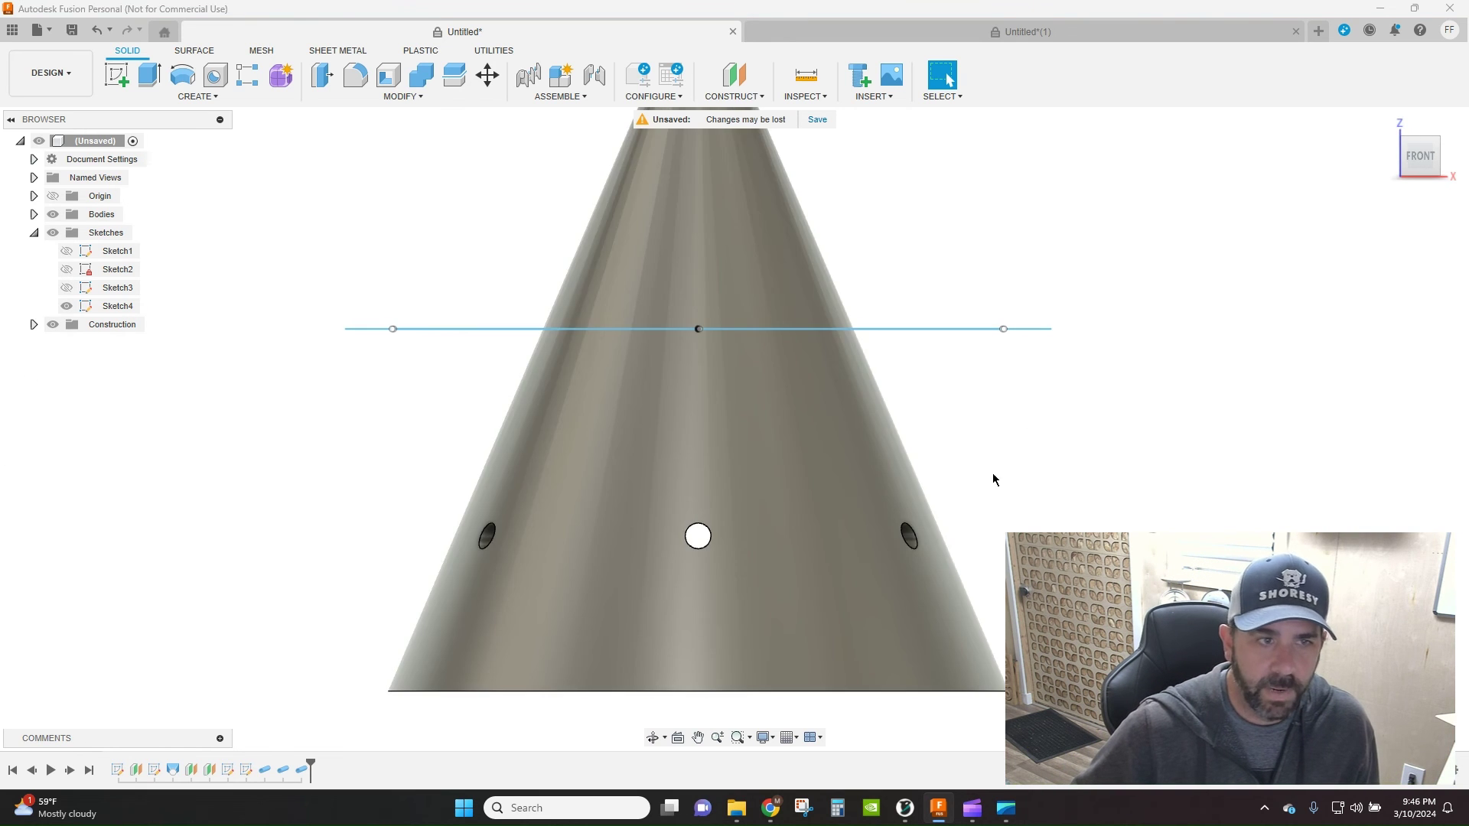
drag(1388, 141, 1383, 134)
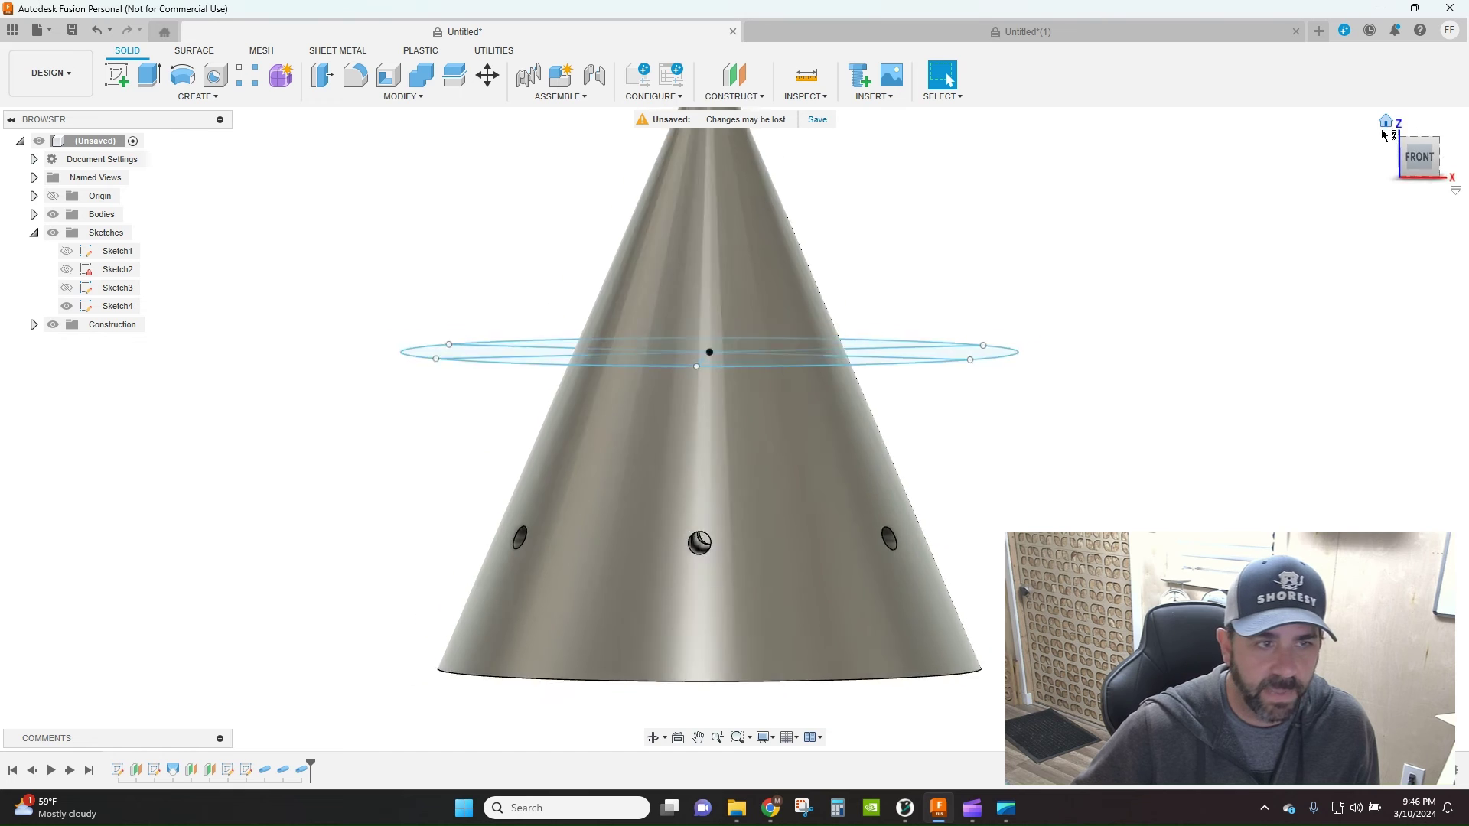
click(1386, 122)
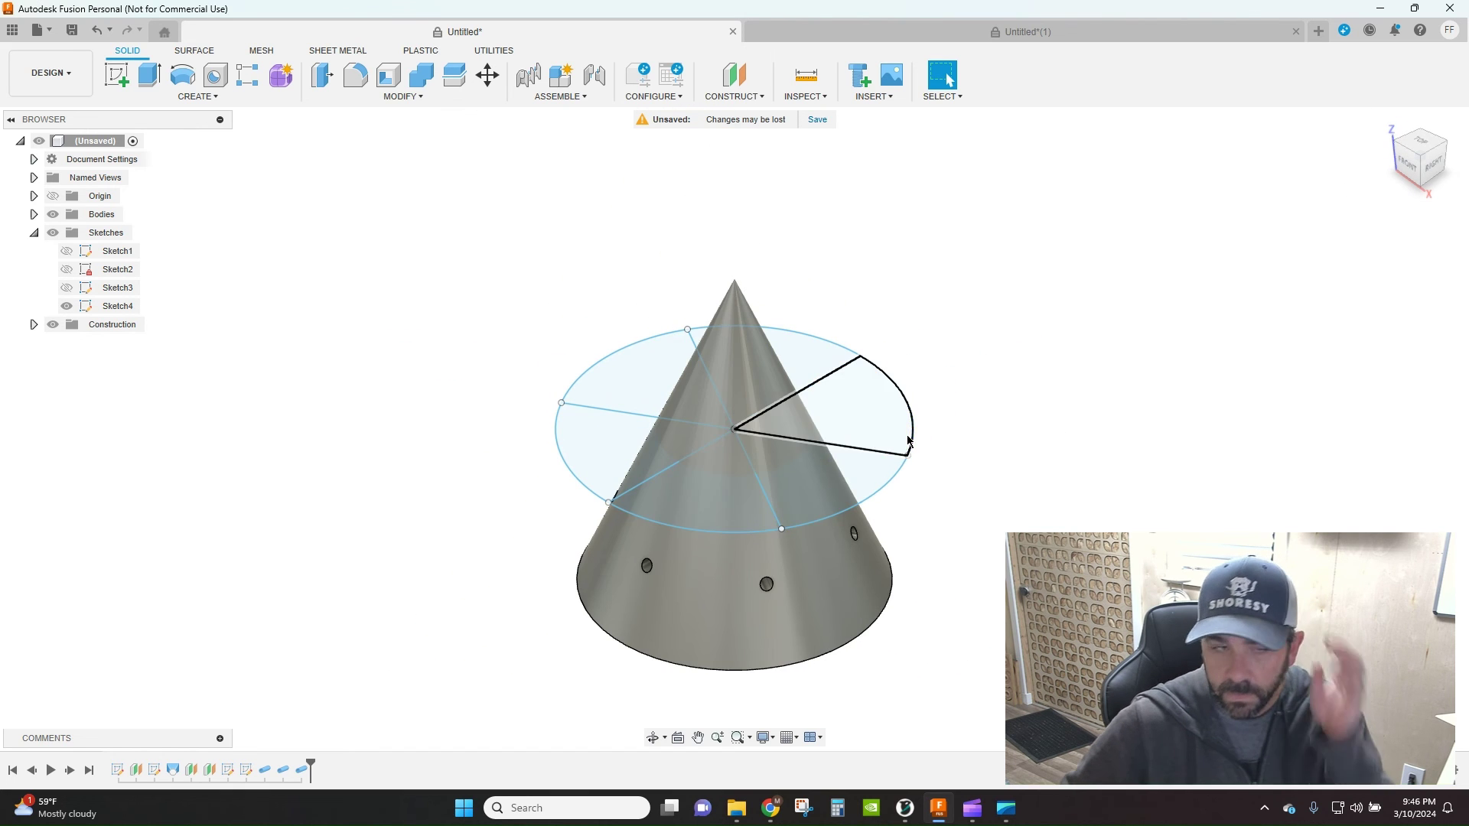
click(182, 76)
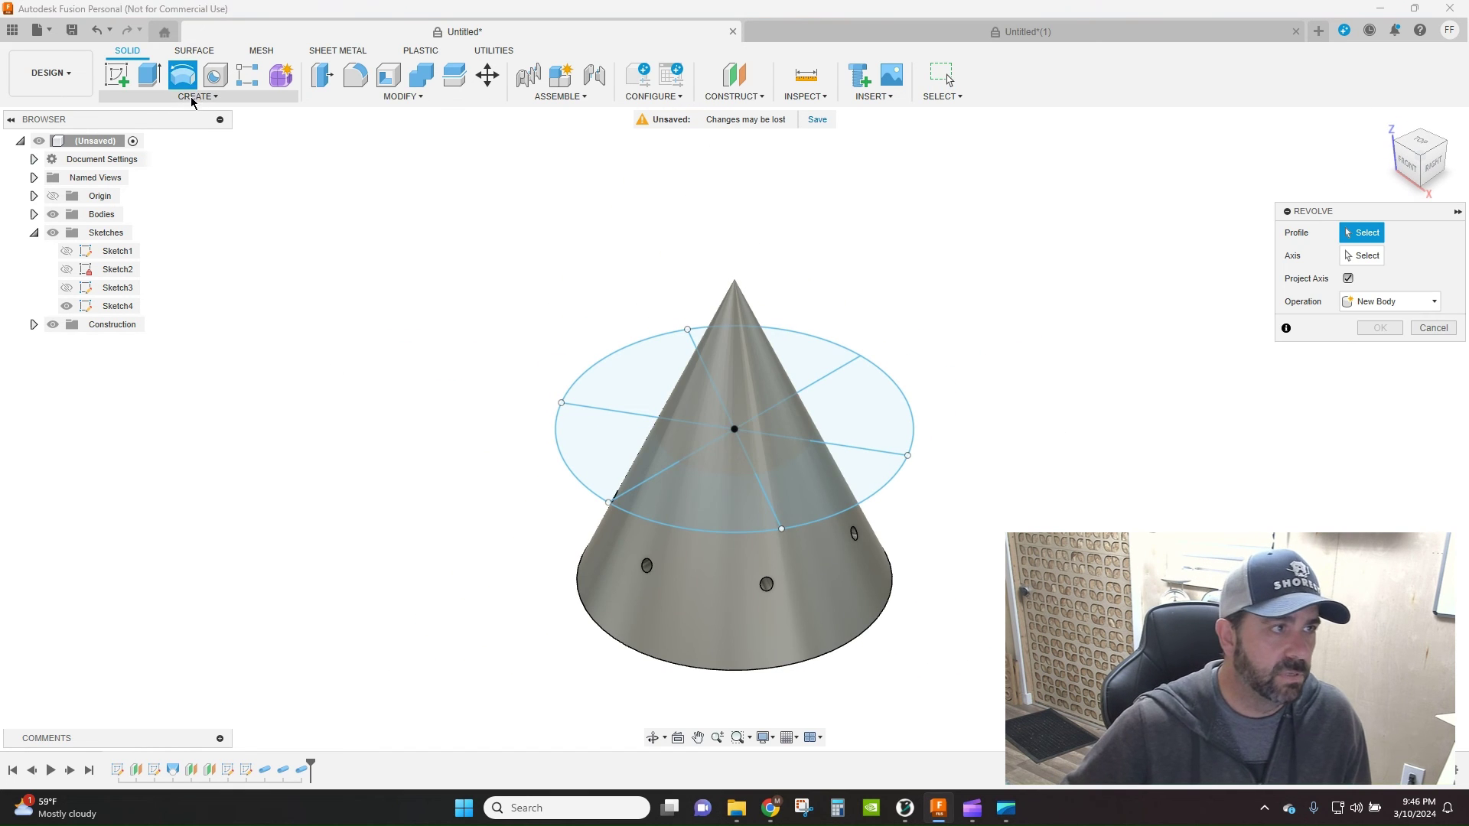
click(195, 96)
click(134, 385)
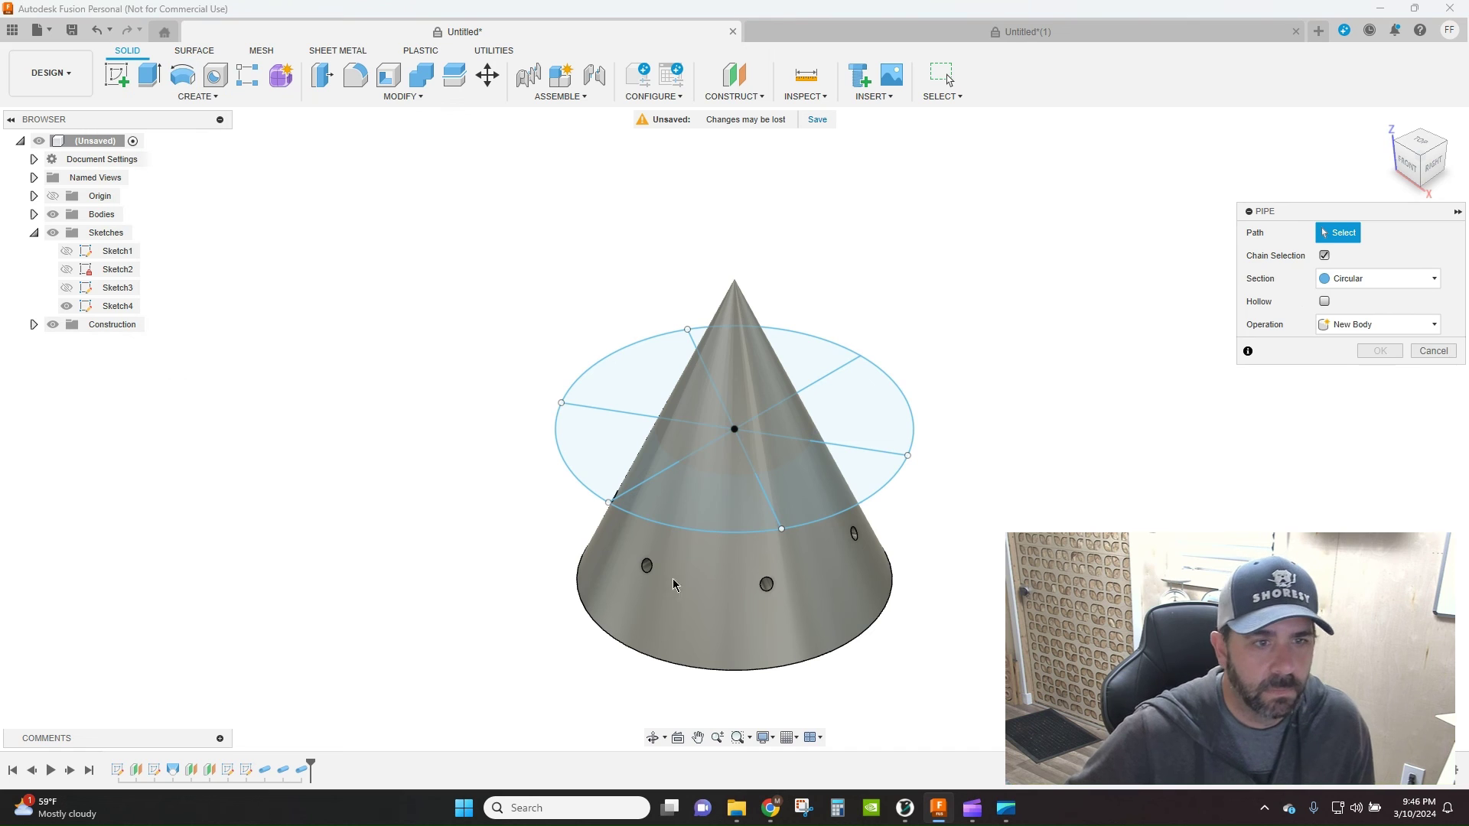
click(865, 453)
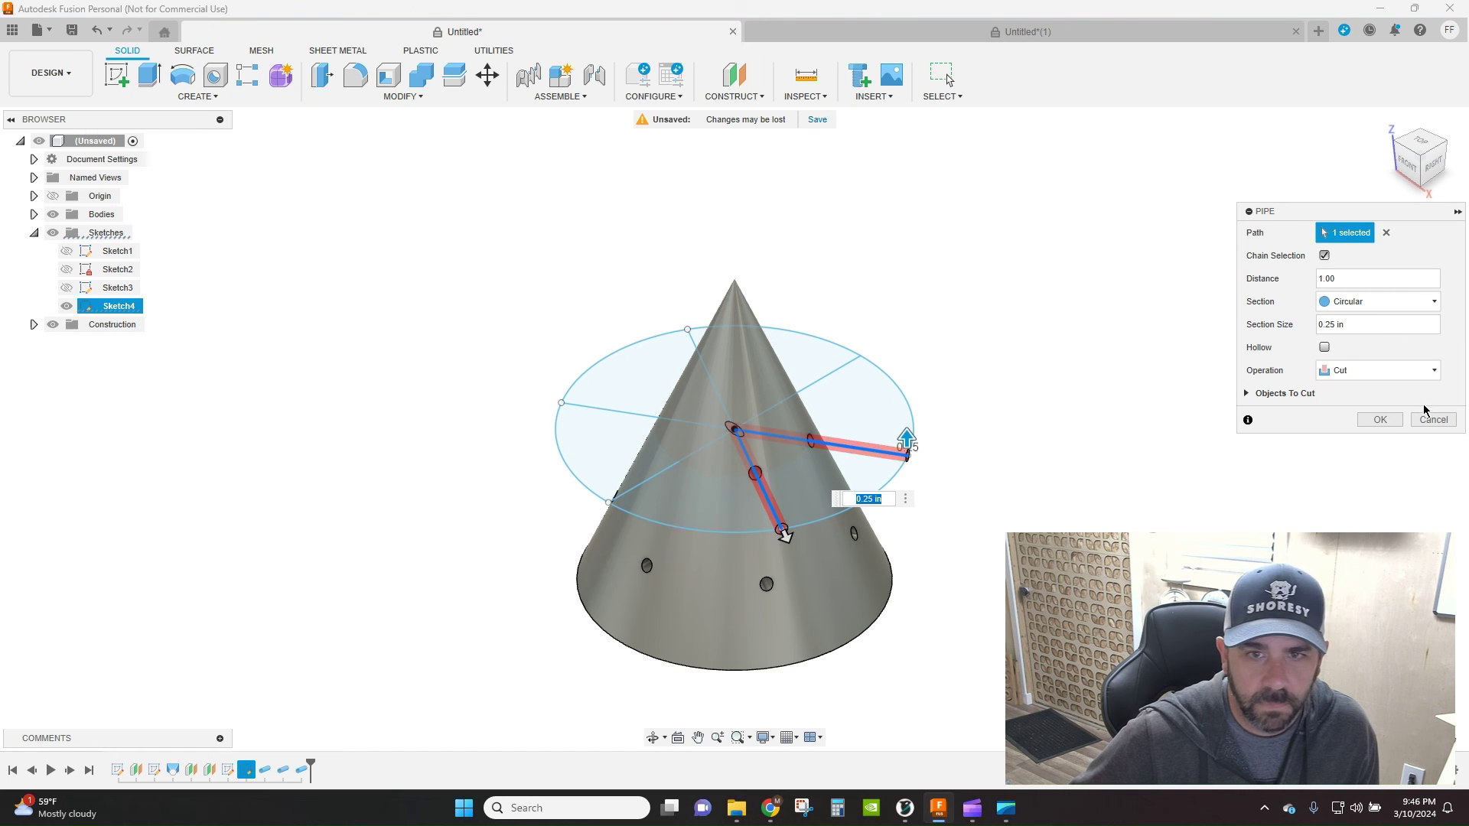
click(1379, 419)
Step: Pipe-cut another upper hole along the left Sketch4 line
click(184, 96)
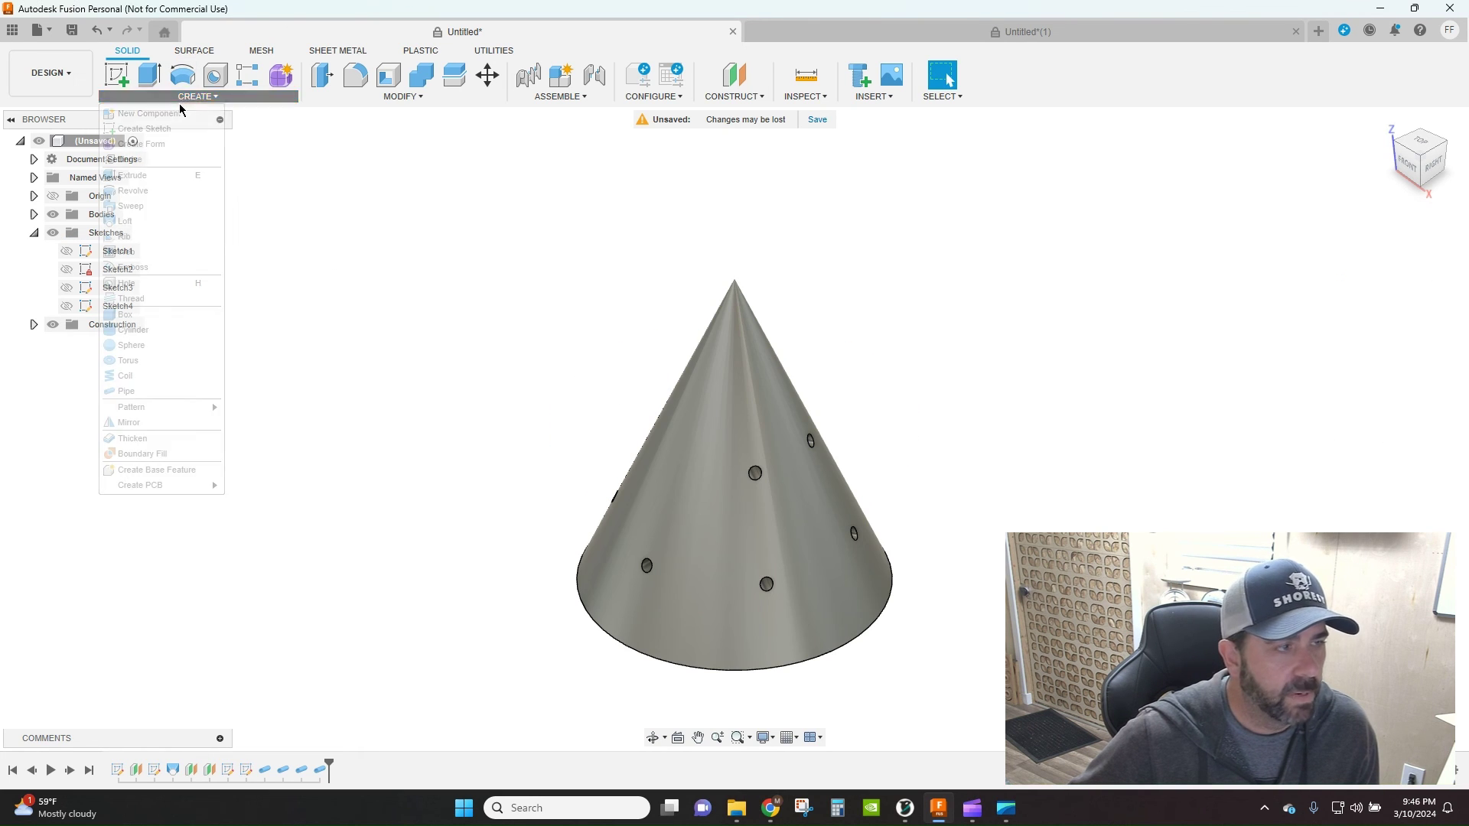
click(130, 391)
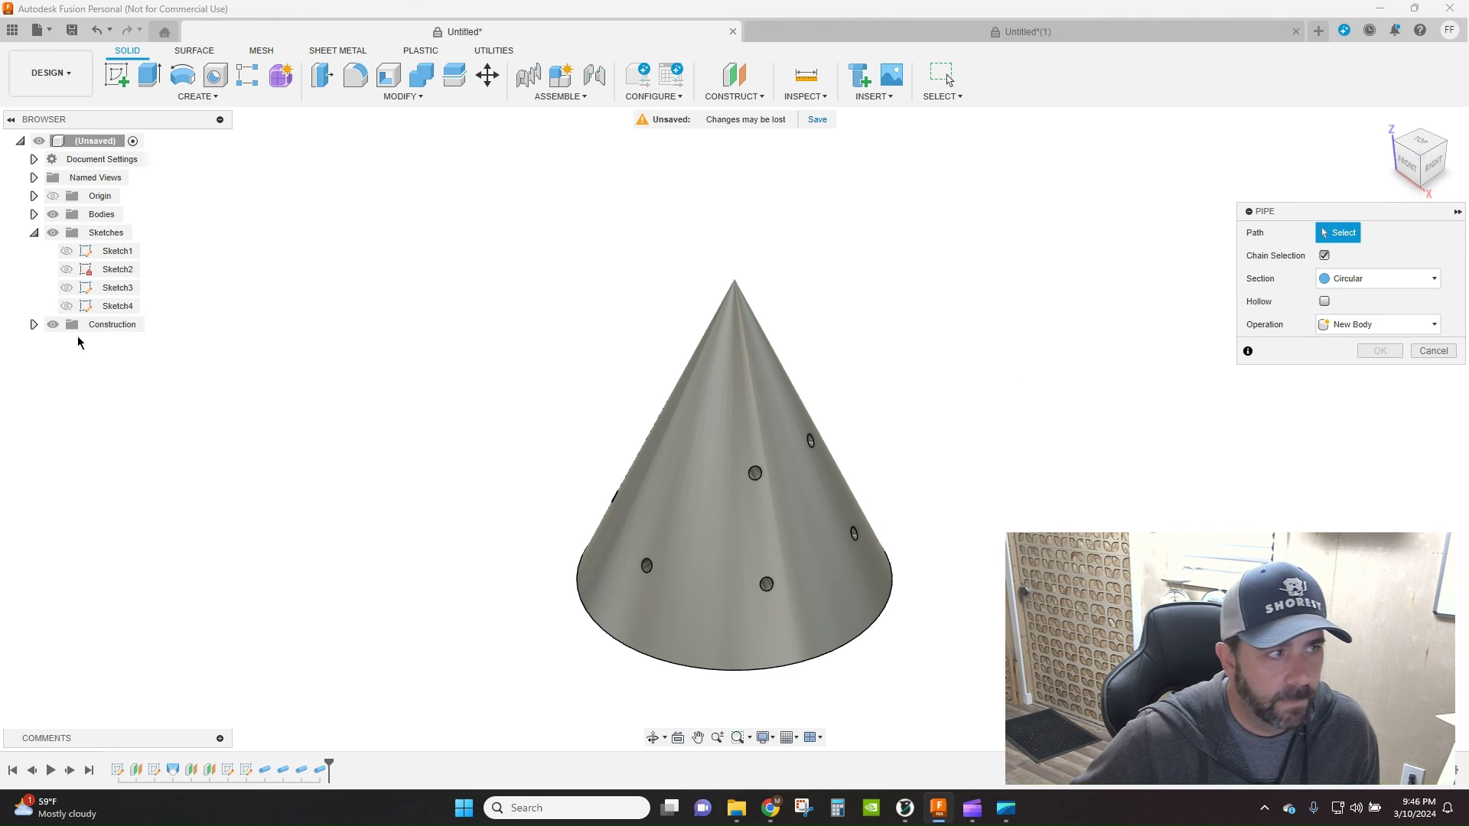
click(67, 306)
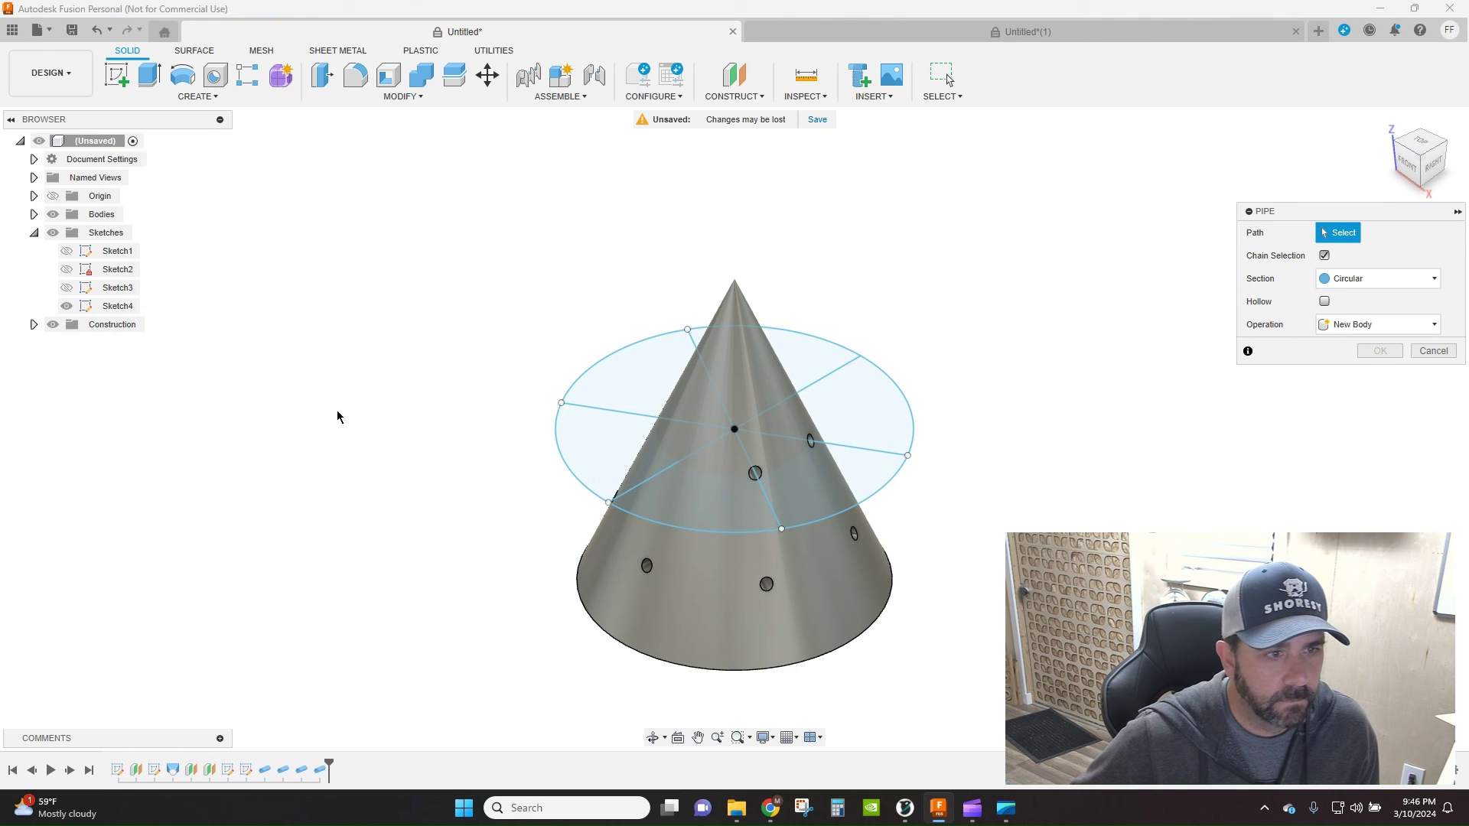
click(635, 496)
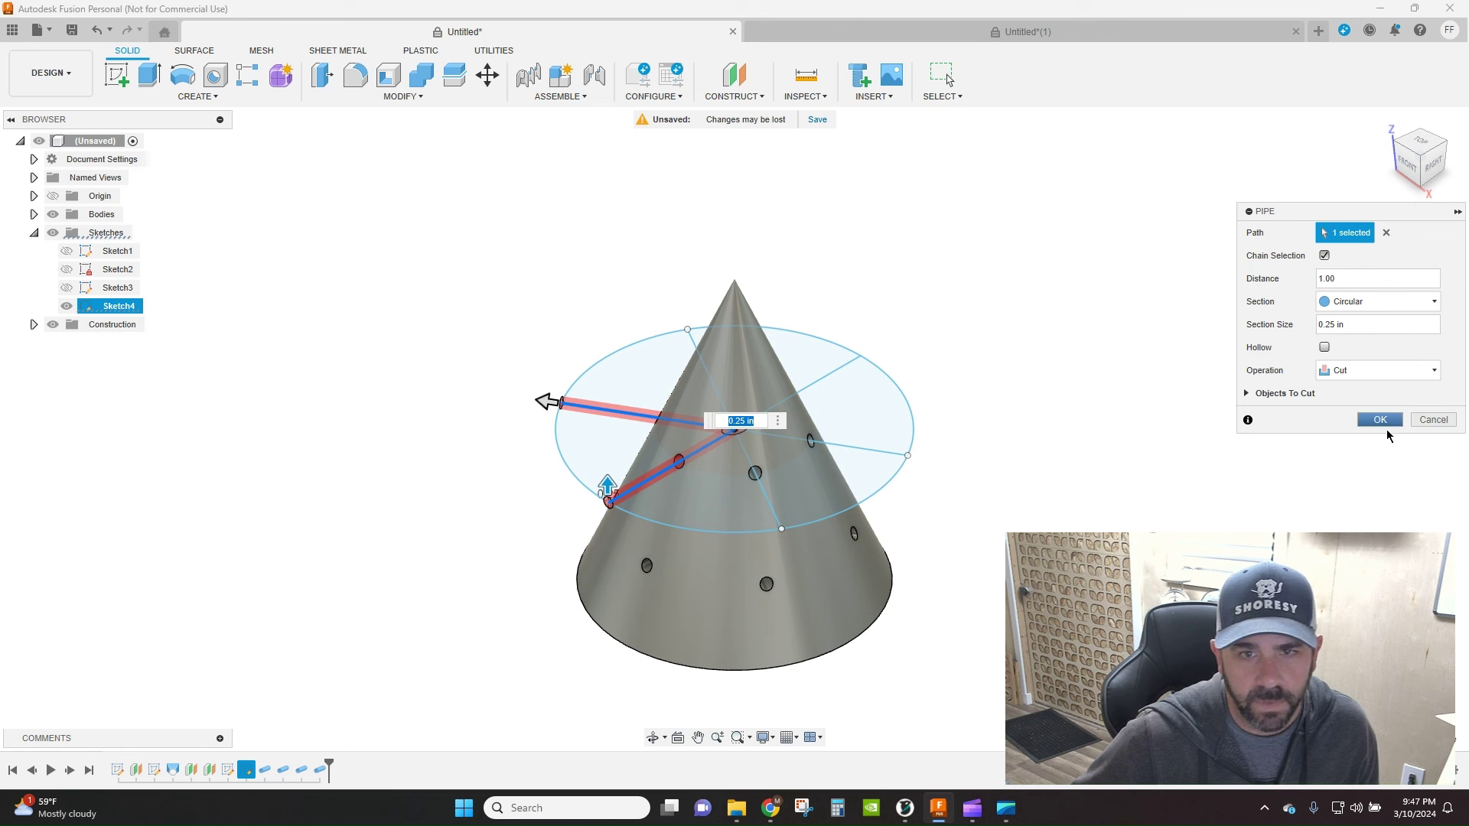
click(1379, 419)
Step: Pipe-cut the last upper hole along the remaining line, then hide Sketch4
click(196, 96)
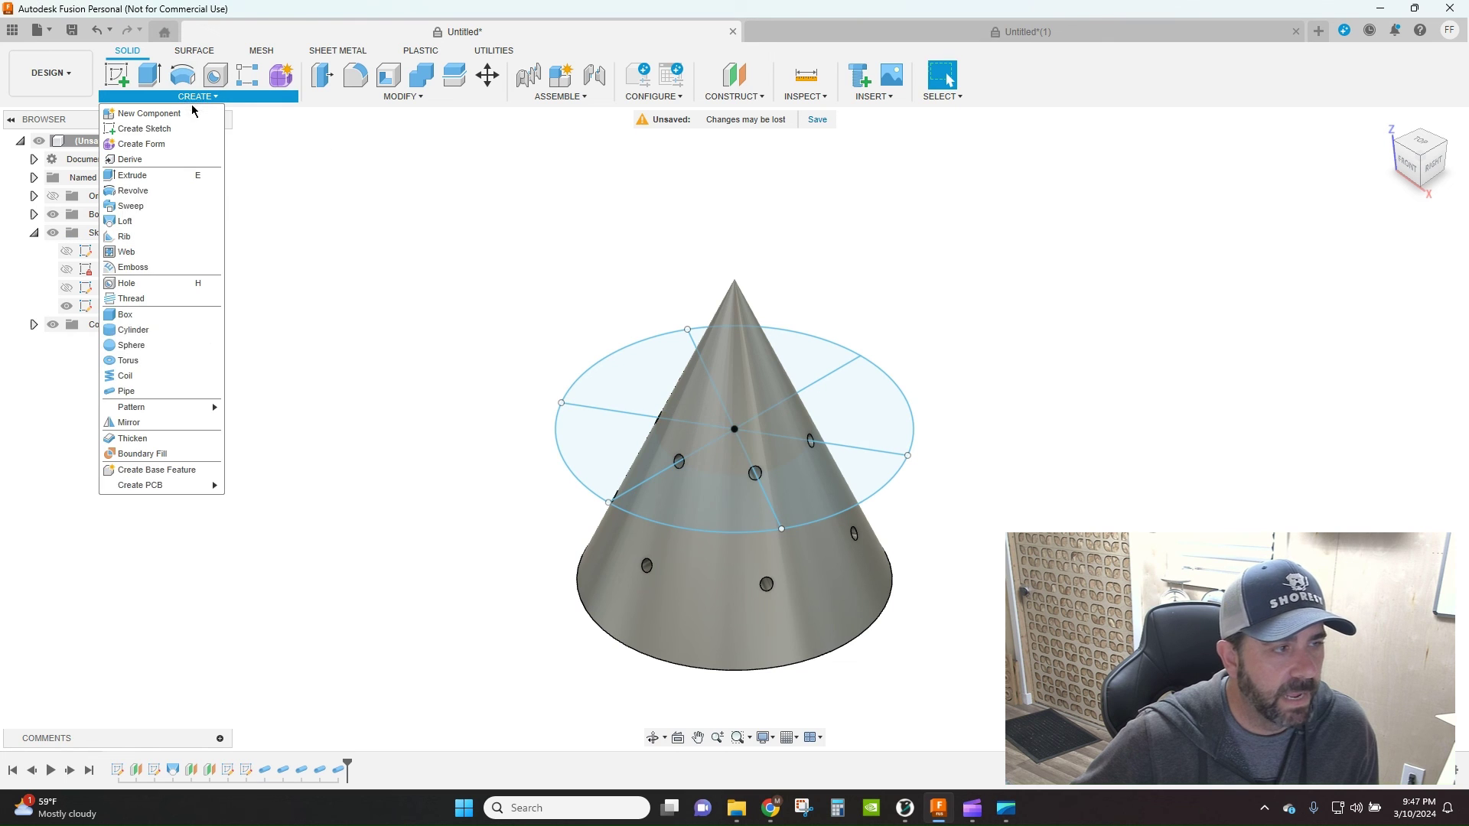
click(164, 391)
click(712, 380)
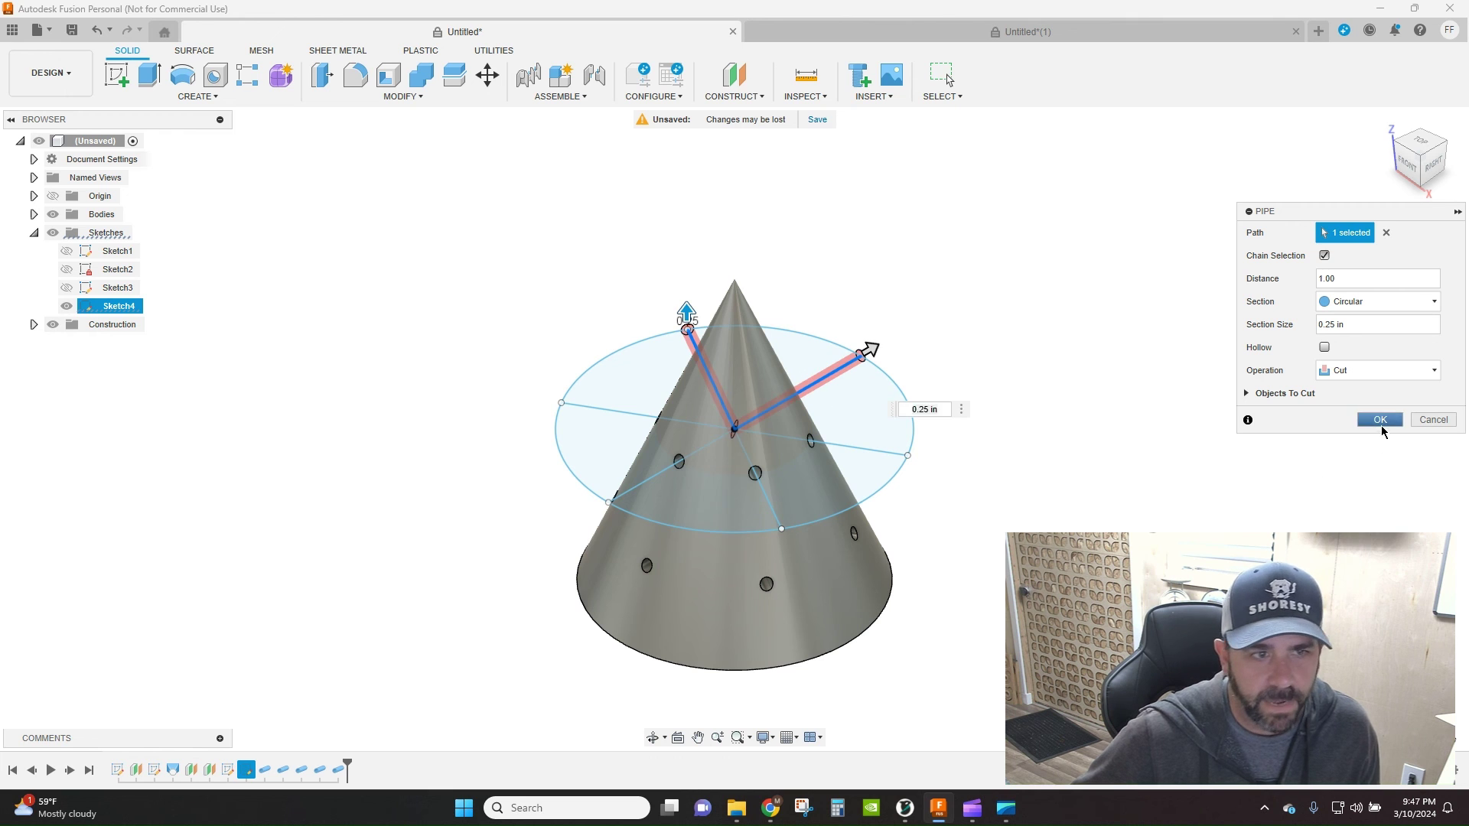
click(1381, 419)
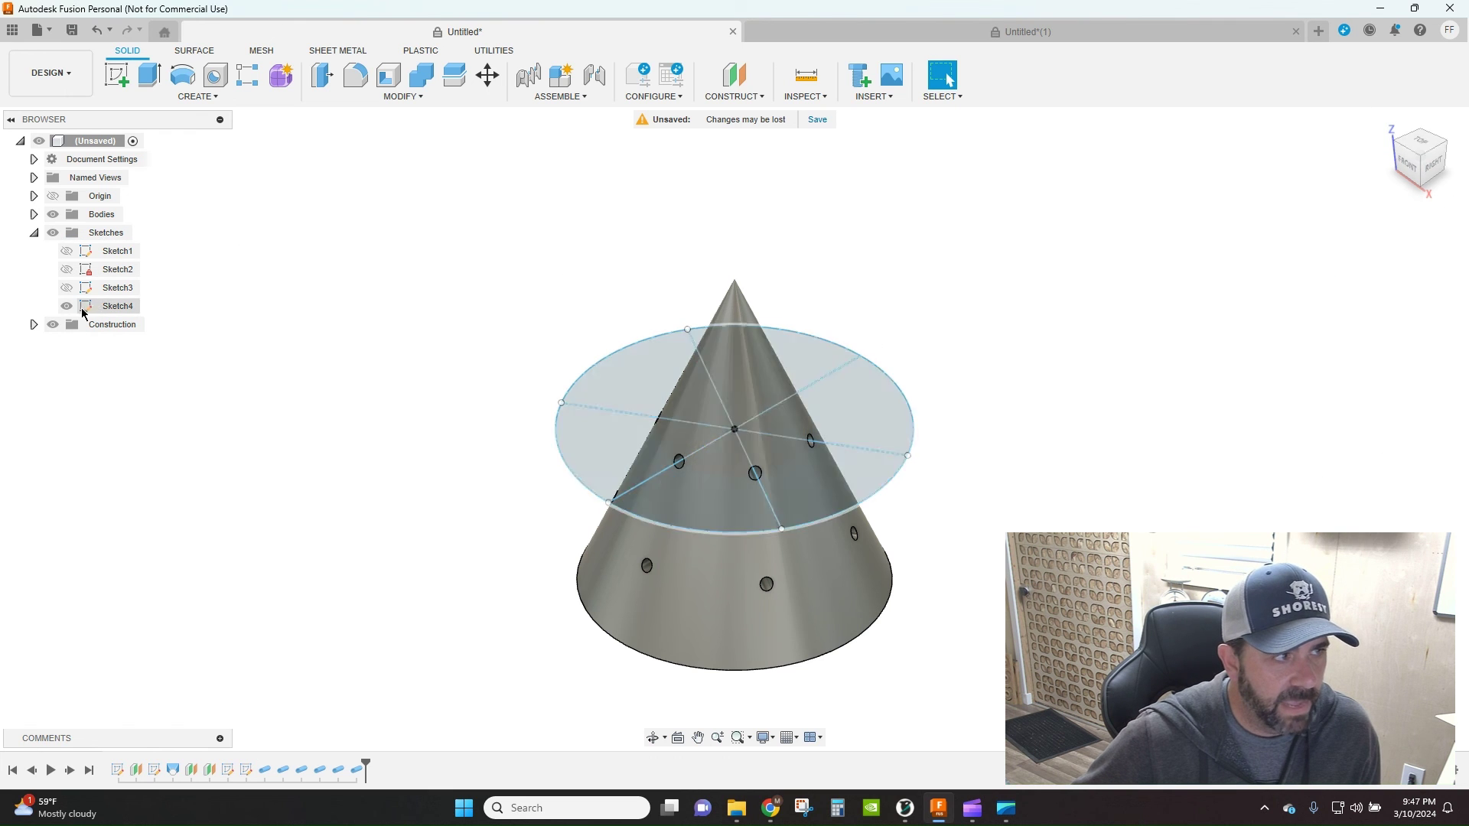
click(67, 307)
click(652, 738)
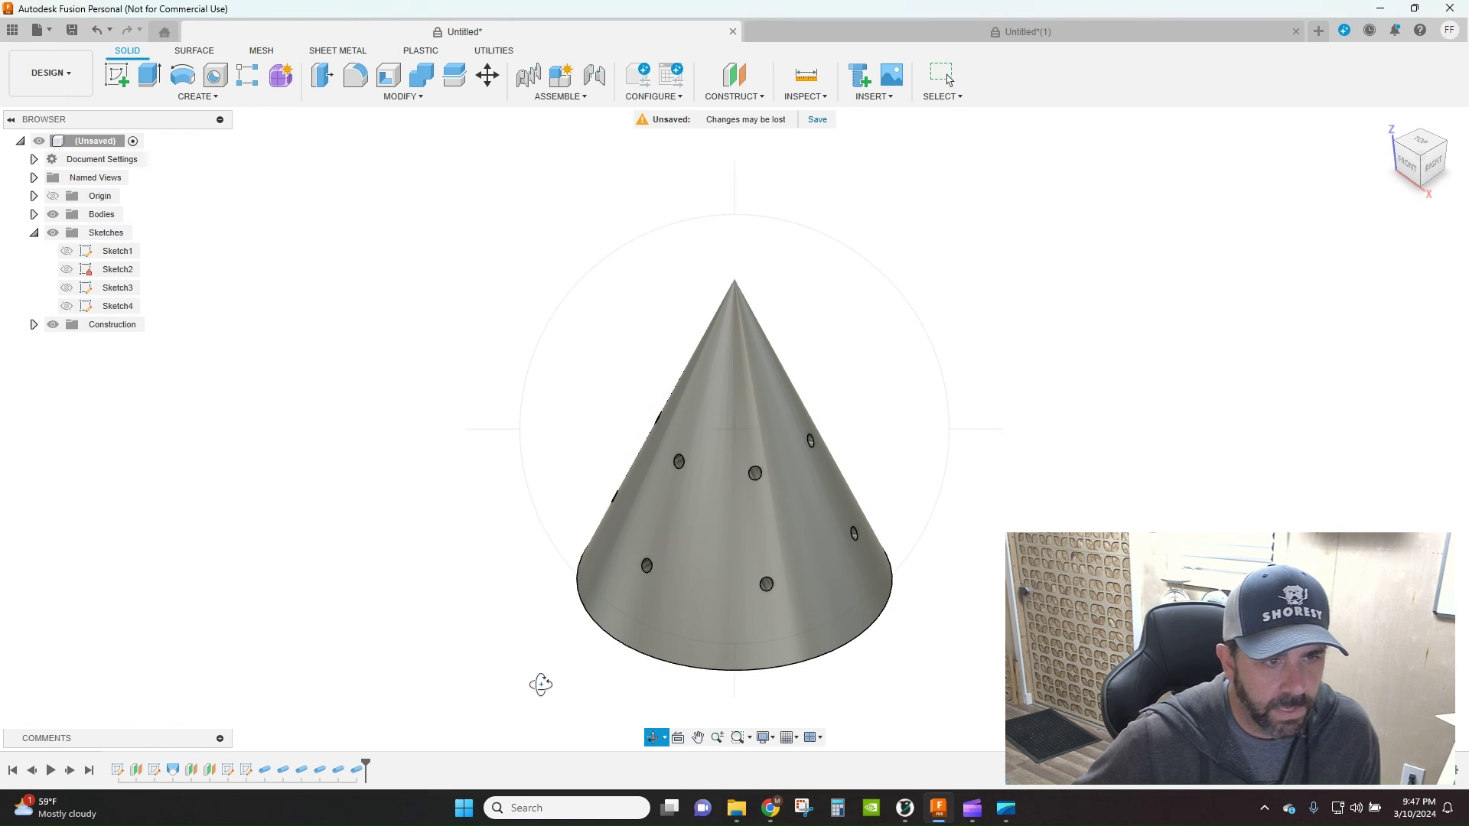
drag(541, 682, 786, 608)
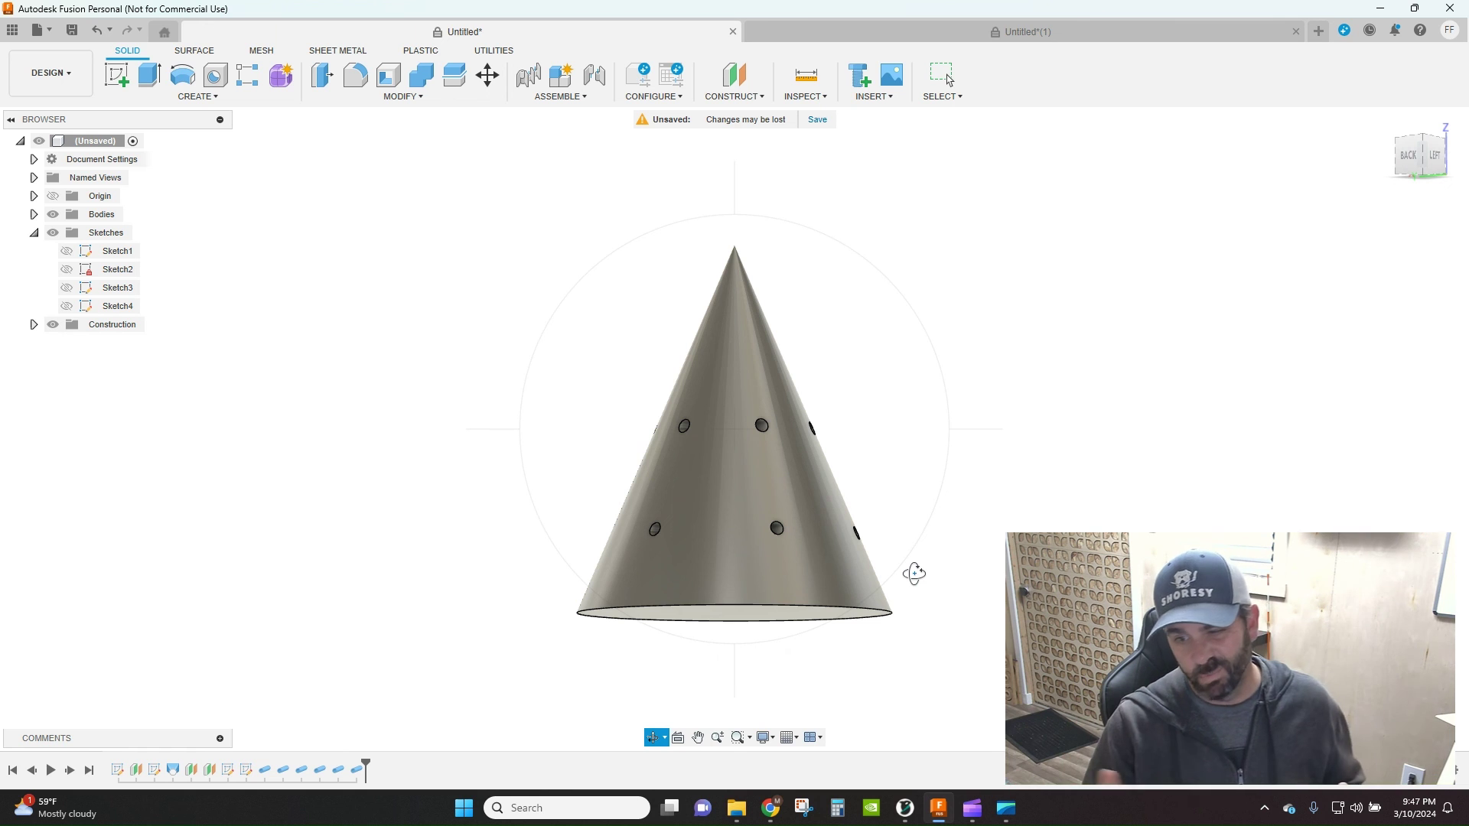